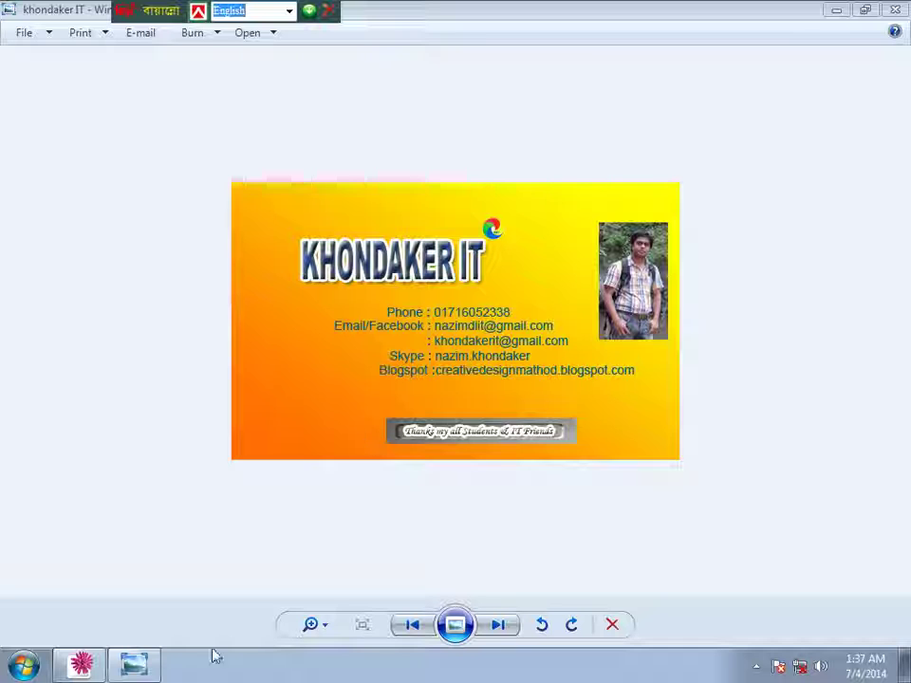
# Switch from Windows Photo Viewer to the Adobe Illustrator window
pyautogui.click(81, 667)
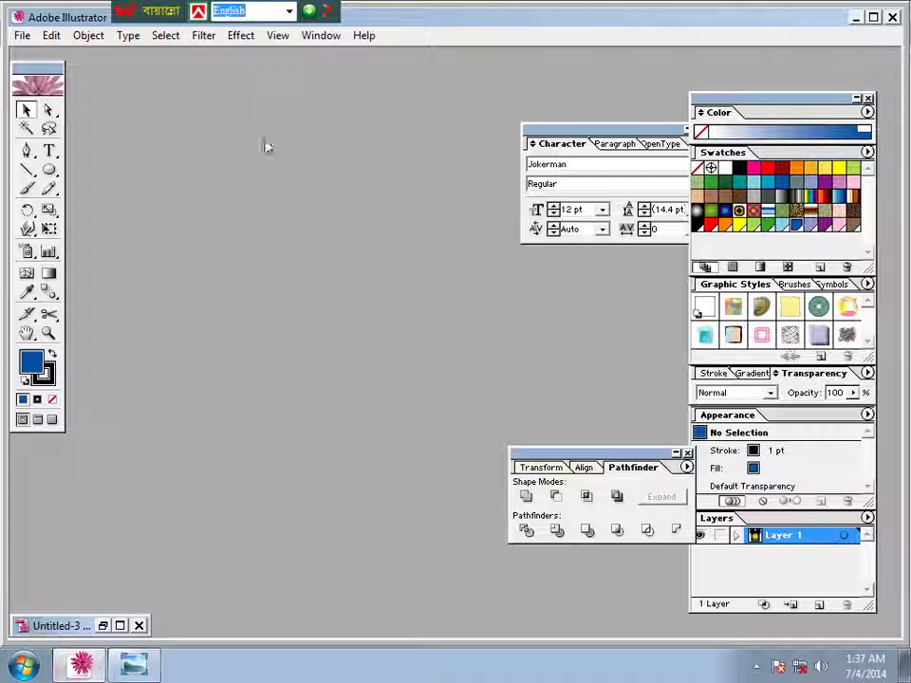
# Create a new Letter-size, Points, CMYK Color document named 'Tree Shirt'
pyautogui.click(22, 35)
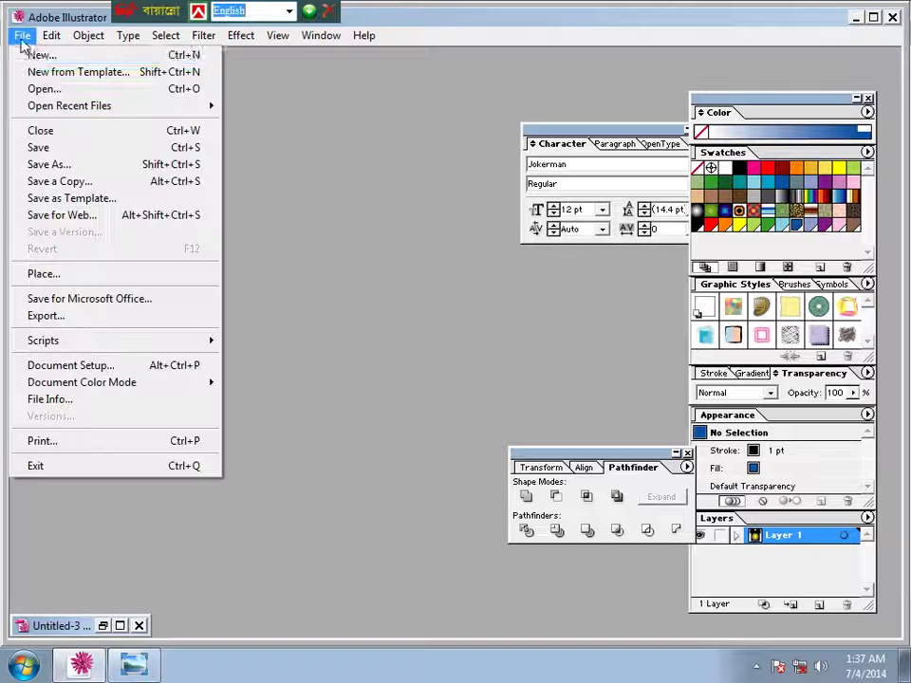
pyautogui.click(32, 55)
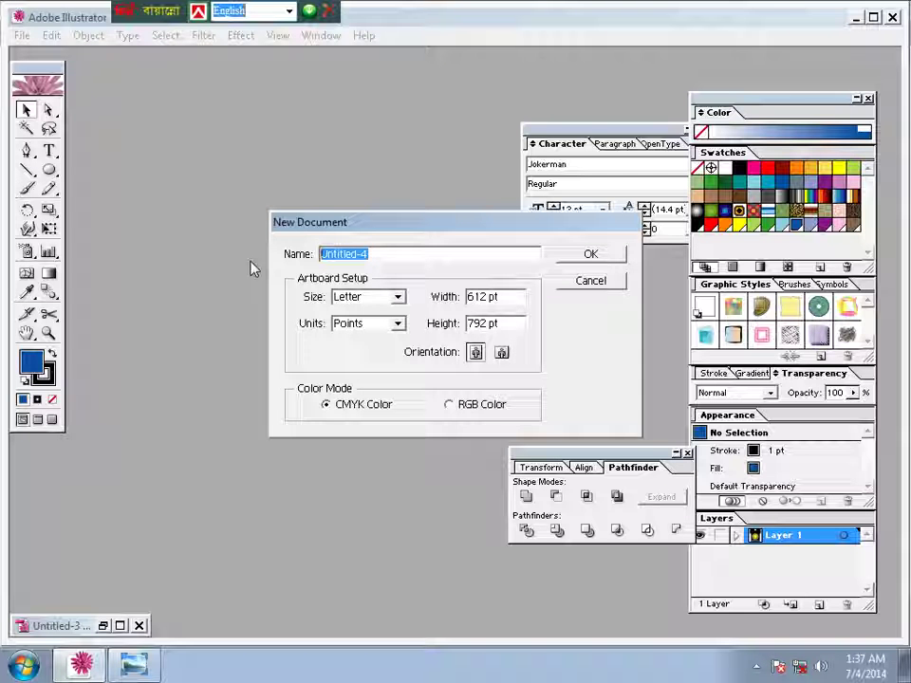
pyautogui.write('Tree S')
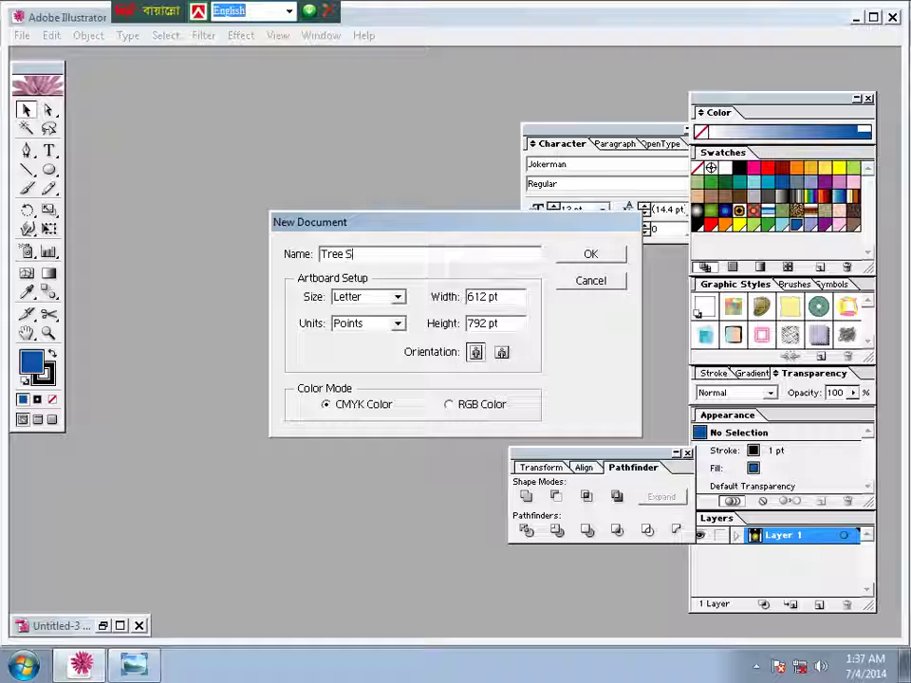
pyautogui.write(' t')
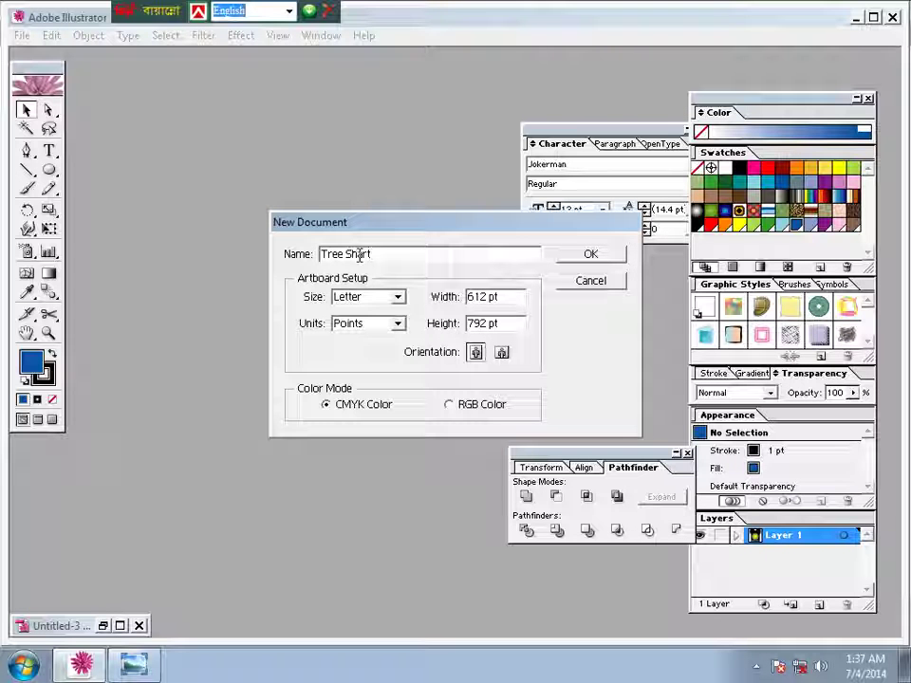
pyautogui.press('Left')
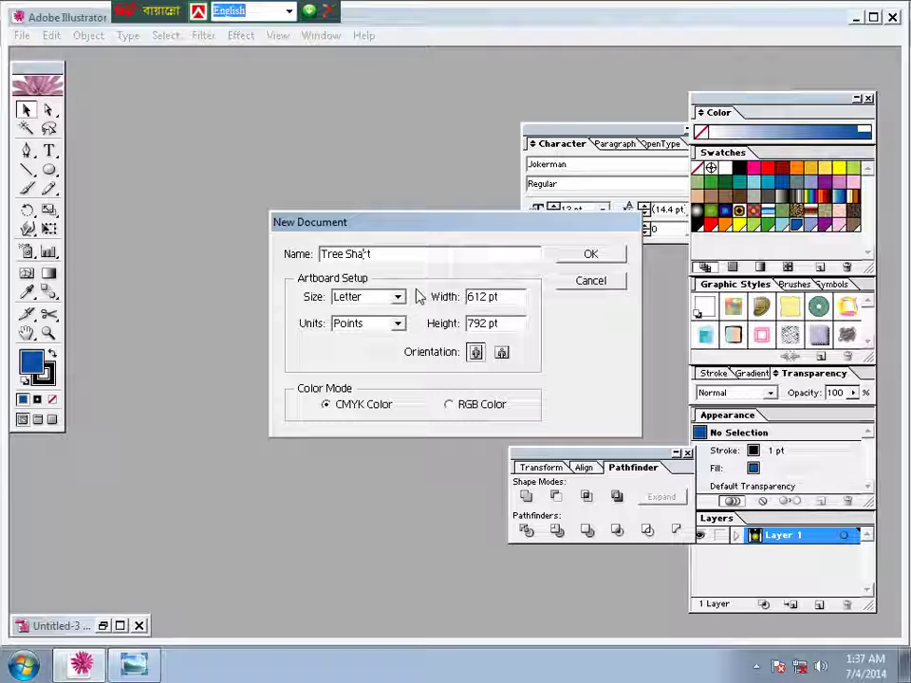
pyautogui.write('ir')
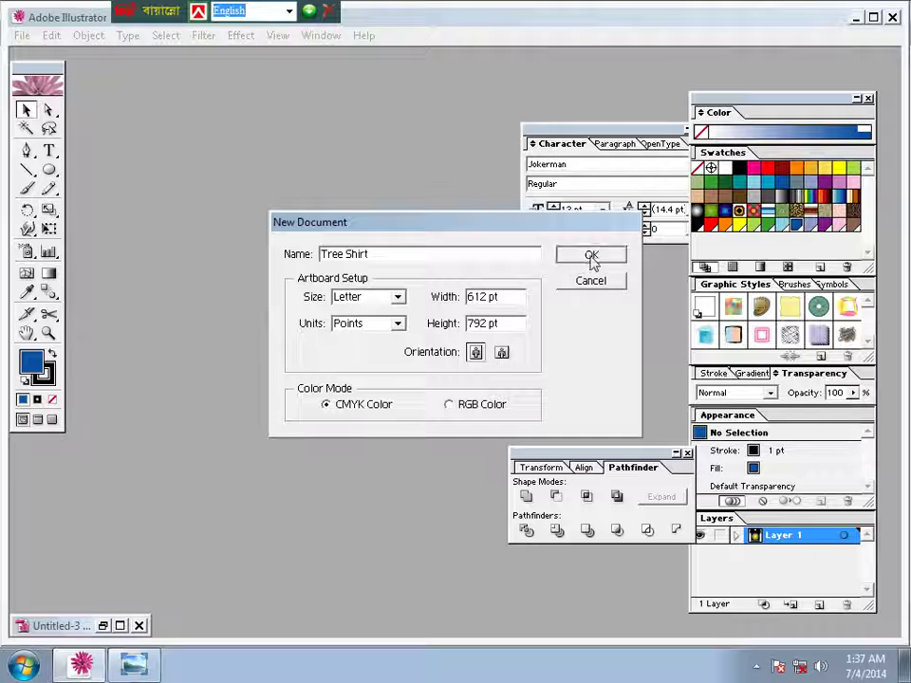
pyautogui.click(592, 256)
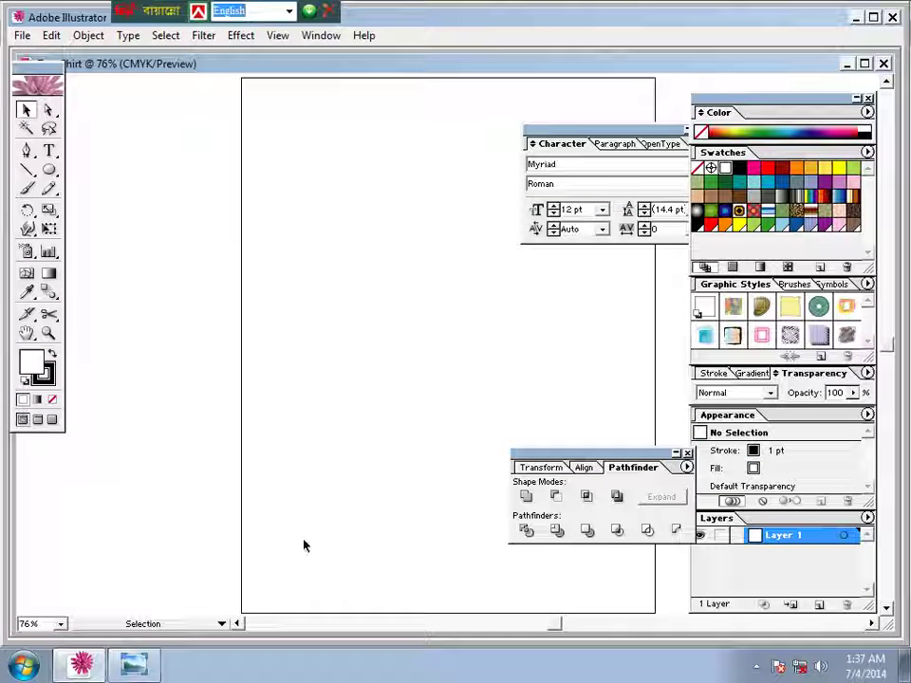
# Draw a large circle near the top of the page with the Ellipse tool
pyautogui.moveTo(341, 435); pyautogui.dragTo(587, 395)
pyautogui.press('space')
pyautogui.moveTo(48, 171); pyautogui.dragTo(112, 179)
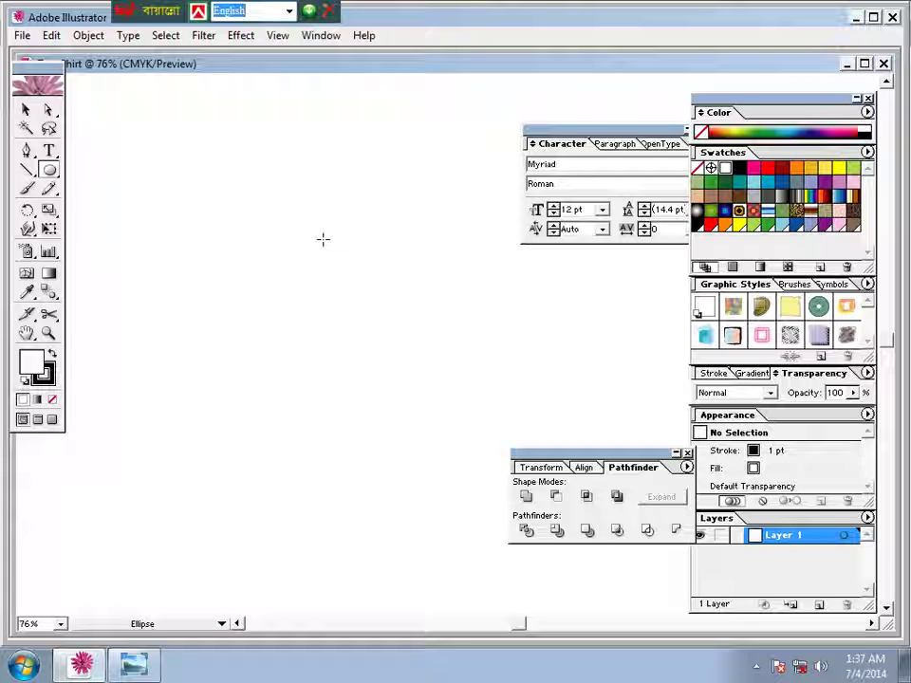
pyautogui.moveTo(308, 237); pyautogui.dragTo(416, 335)
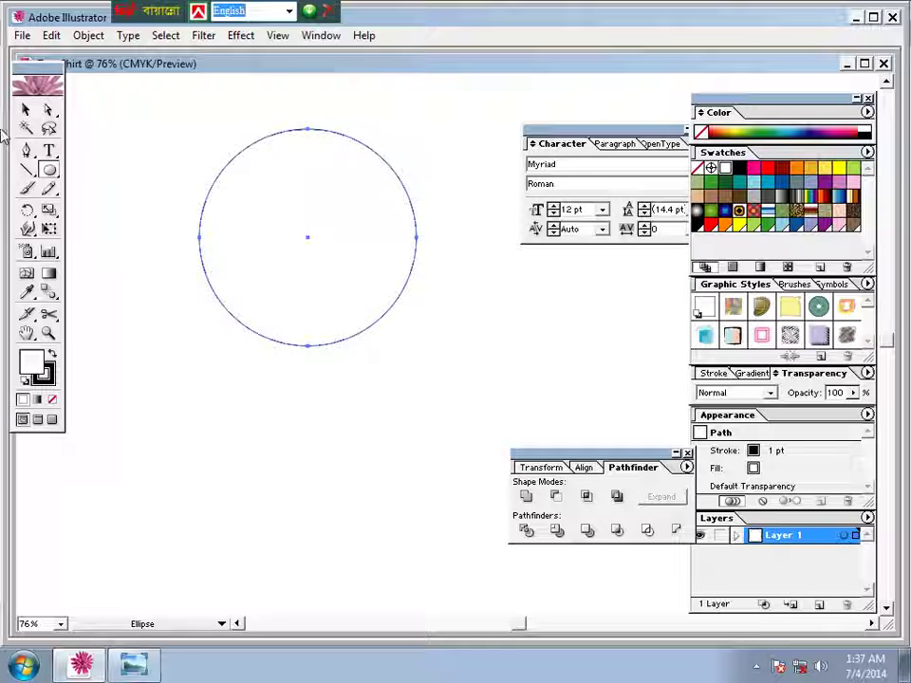
# Give the circle a solid black fill and no stroke
pyautogui.click(25, 109)
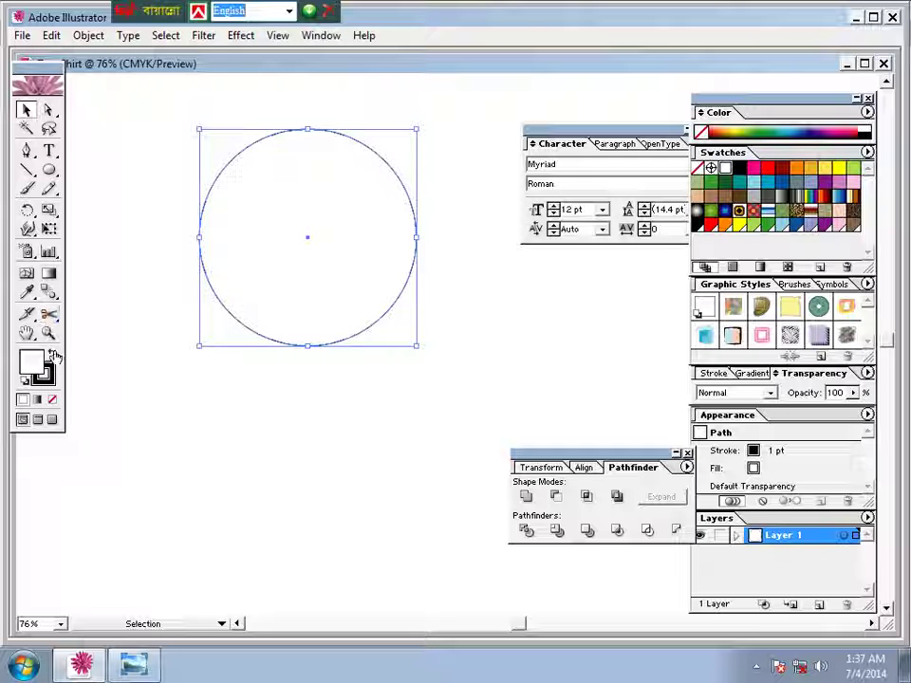
pyautogui.click(54, 353)
pyautogui.click(53, 400)
pyautogui.click(143, 266)
pyautogui.click(337, 237)
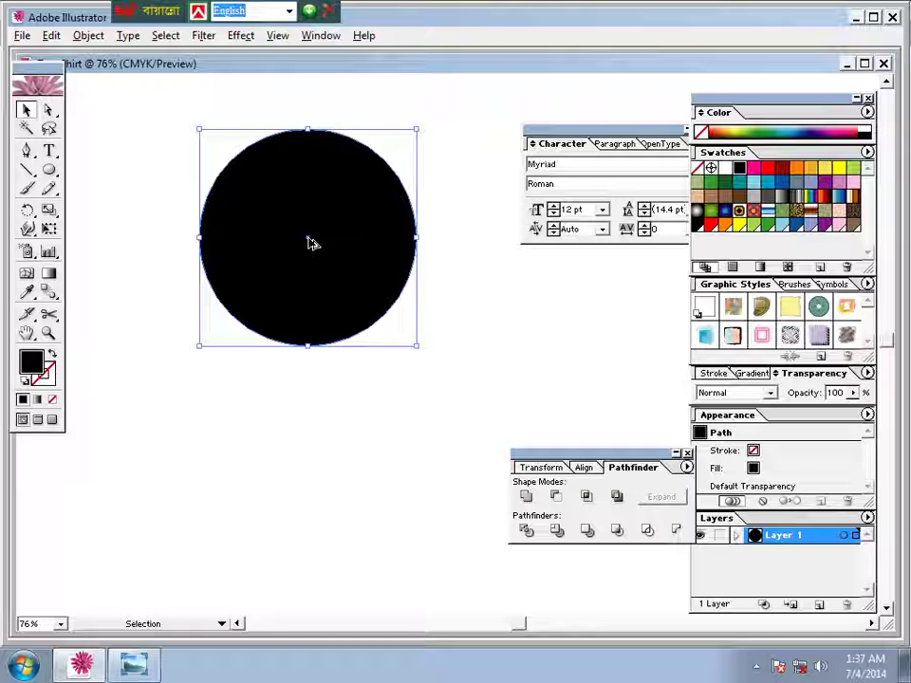
# Place an overlapping copy of the circle below it and Divide both with Pathfinder
pyautogui.moveTo(309, 243); pyautogui.dragTo(318, 317)
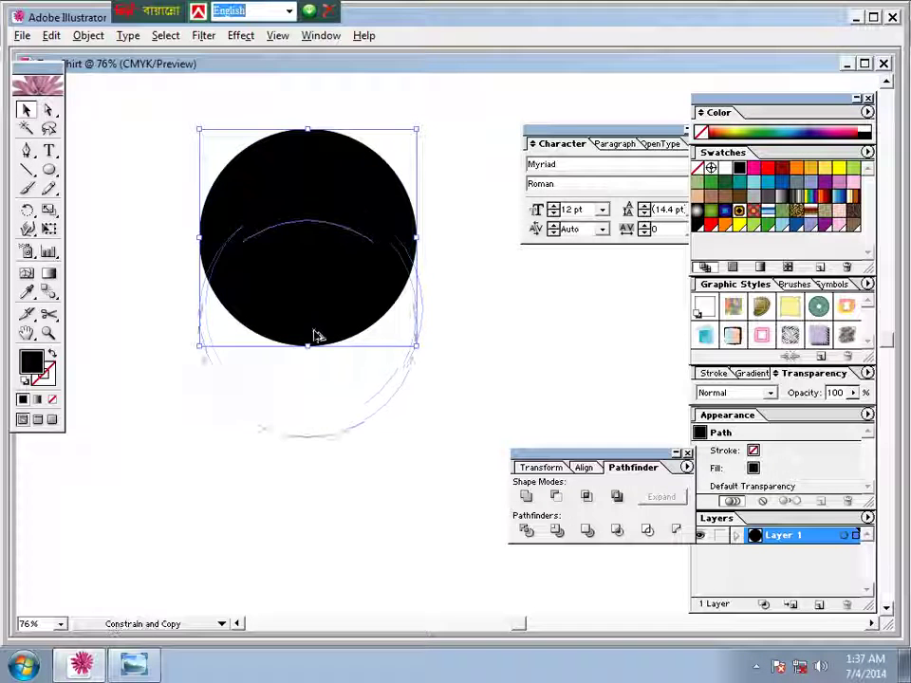
pyautogui.moveTo(318, 317); pyautogui.dragTo(316, 321)
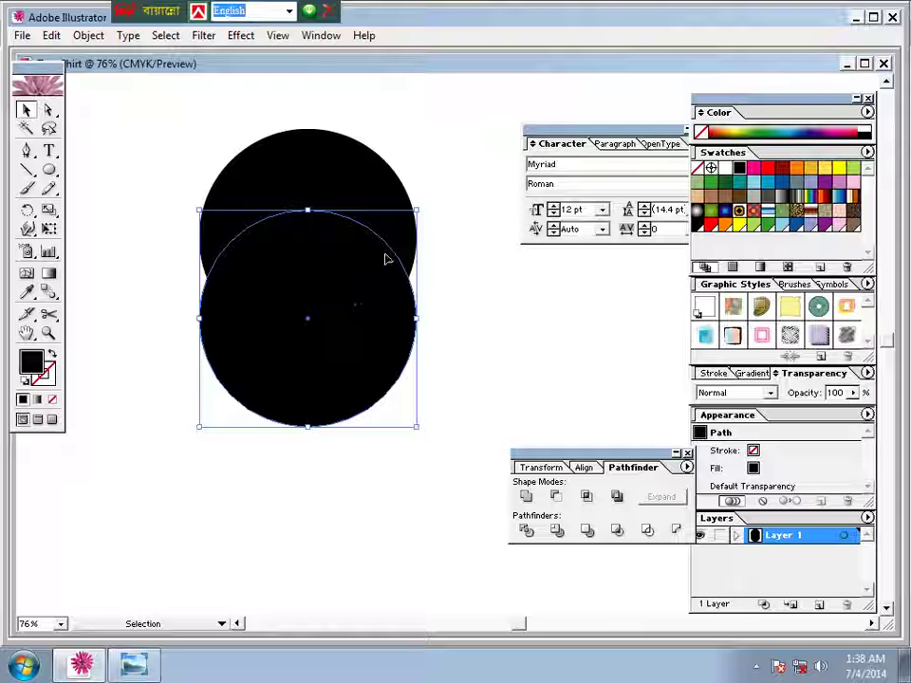
pyautogui.moveTo(431, 142); pyautogui.dragTo(286, 345)
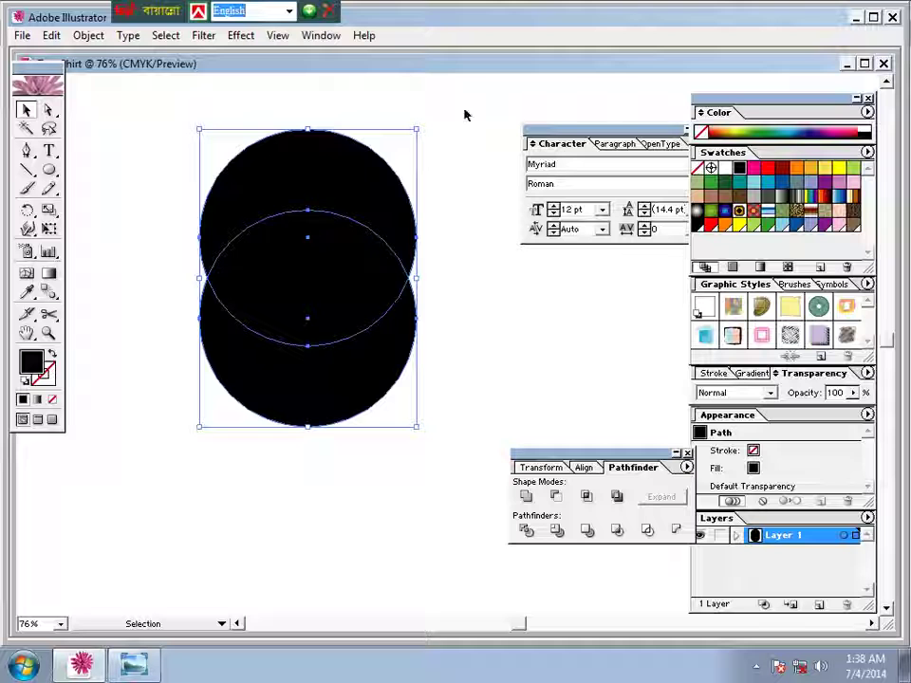
pyautogui.click(317, 37)
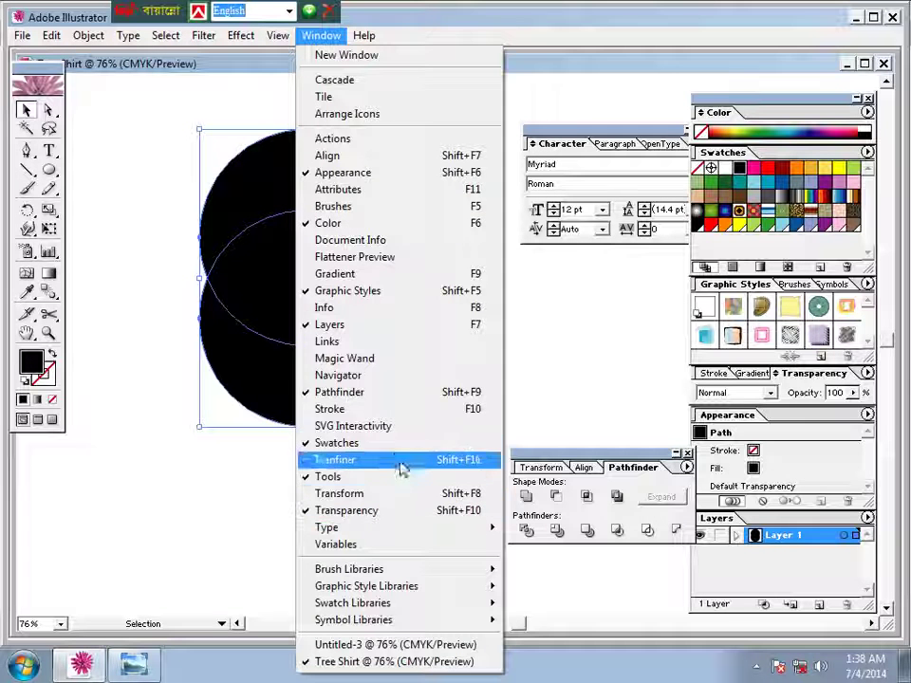
pyautogui.click(321, 35)
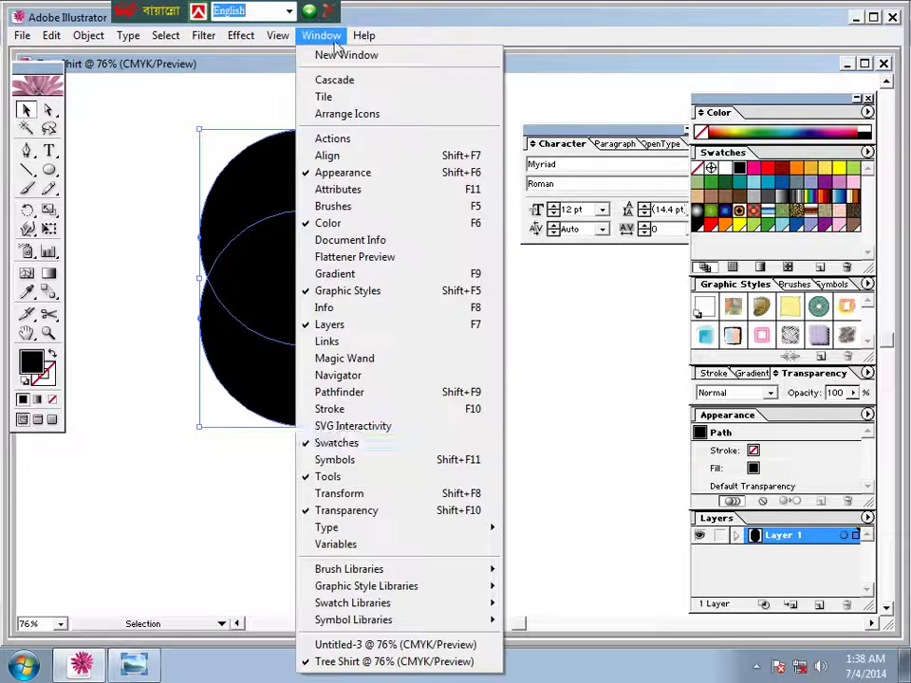
pyautogui.click(344, 392)
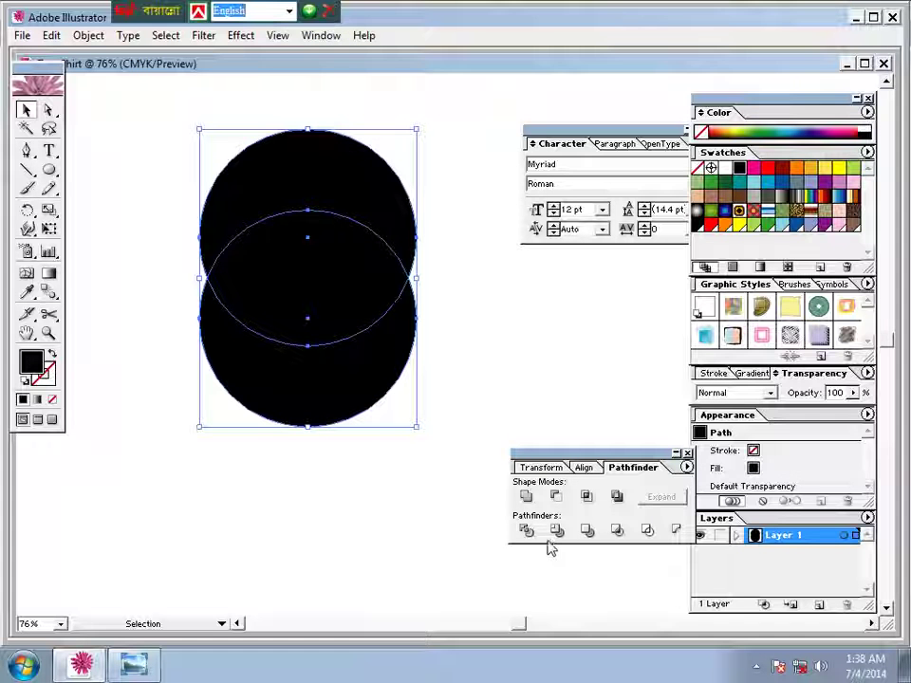
pyautogui.click(527, 531)
# Ungroup the divided pieces and delete the lower ones, leaving a black crescent
pyautogui.rightClick(272, 194)
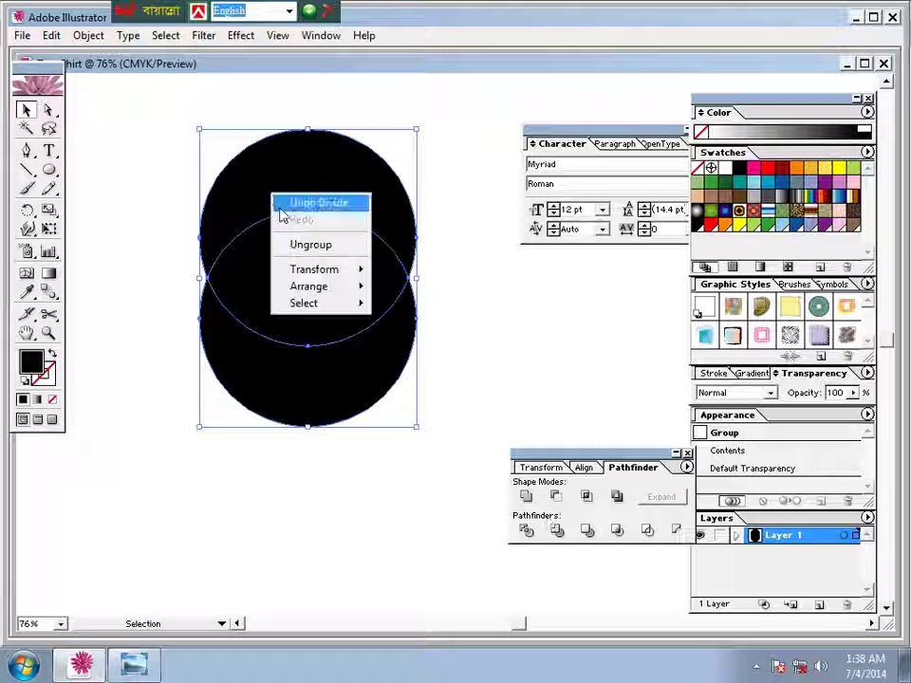
pyautogui.click(427, 226)
pyautogui.click(285, 413)
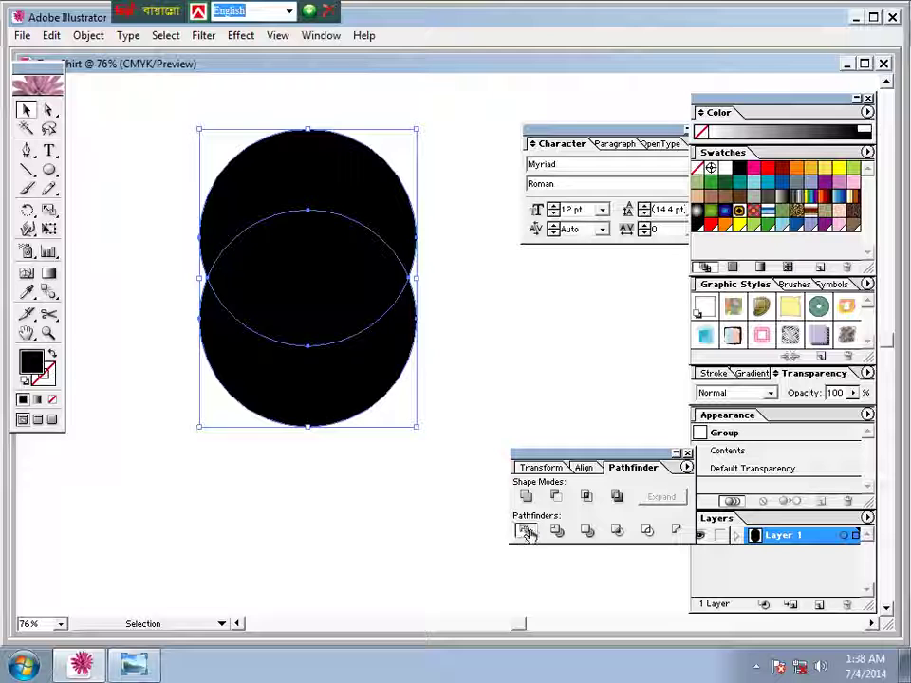
pyautogui.rightClick(334, 312)
pyautogui.click(382, 358)
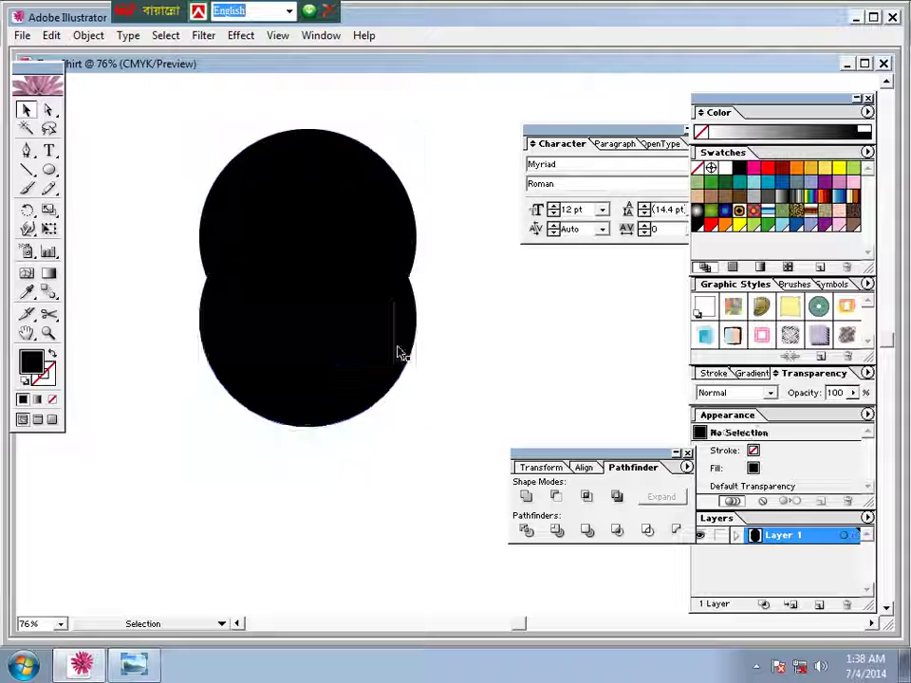
pyautogui.press('Delete')
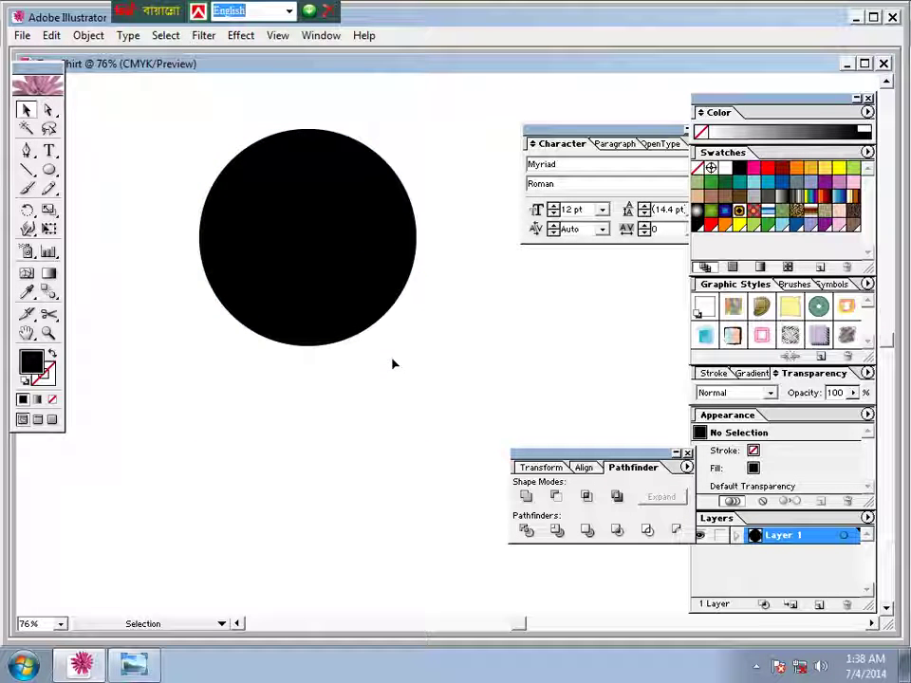
pyautogui.click(347, 325)
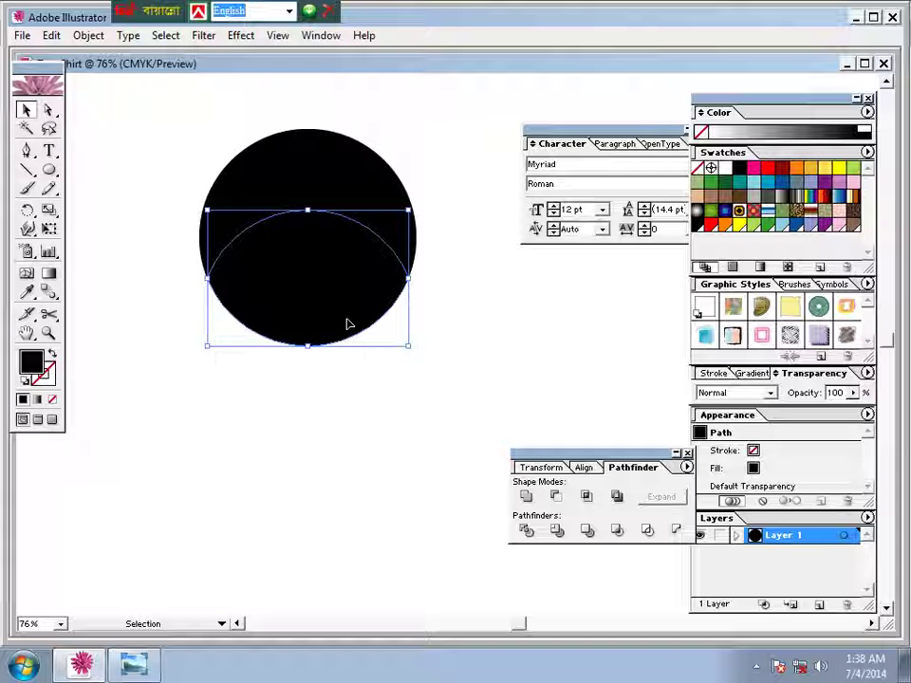
pyautogui.press('Delete')
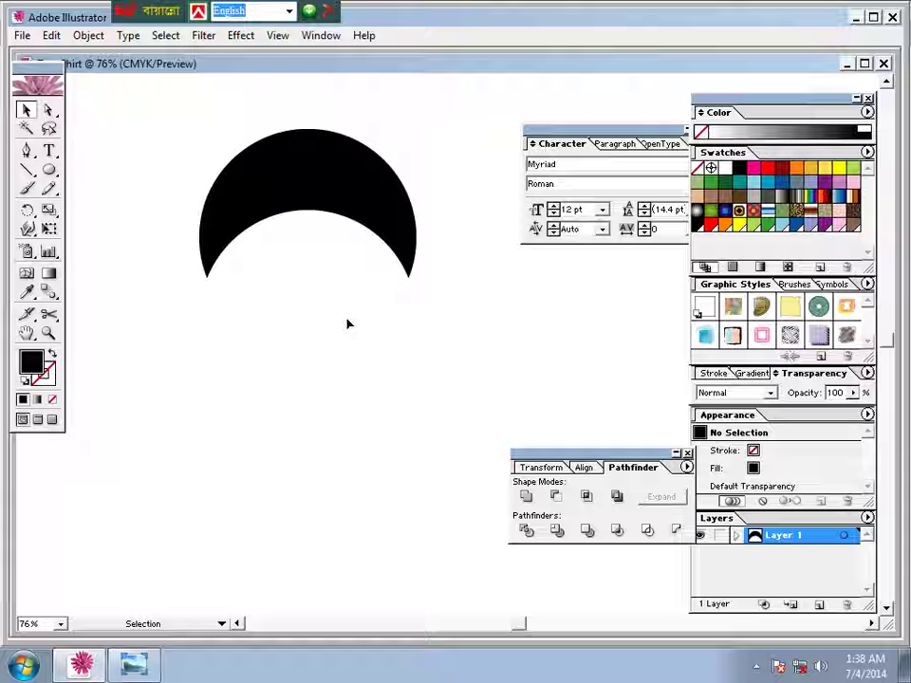
# Draw a tall black rectangle left of the crescent and place a copy over the crescent
pyautogui.moveTo(47, 173); pyautogui.dragTo(72, 180)
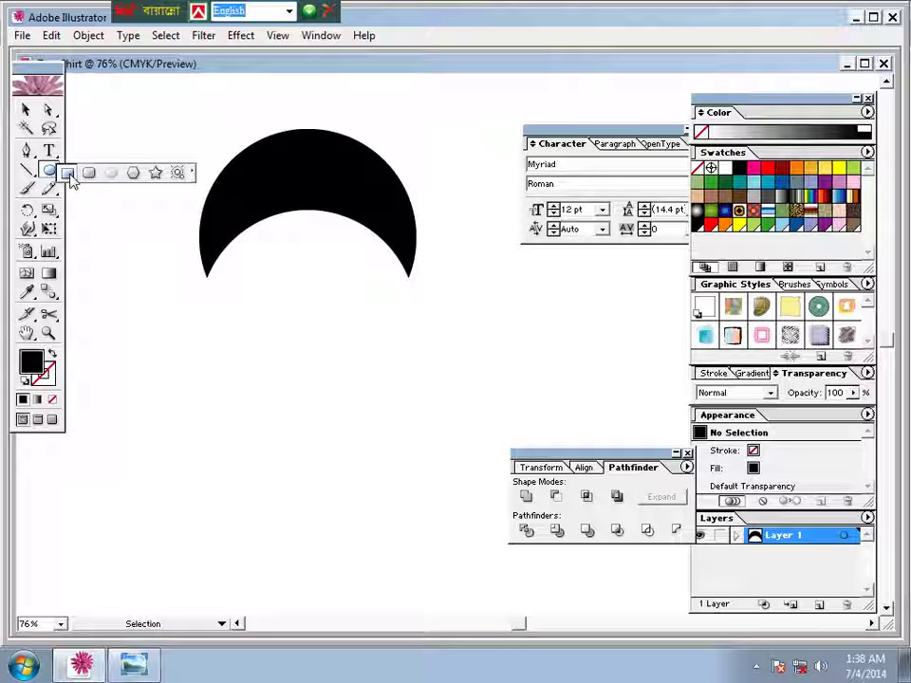
pyautogui.moveTo(153, 112)
pyautogui.mouseDown()
pyautogui.moveTo(257, 316)
pyautogui.moveTo(245, 326)
pyautogui.mouseUp()
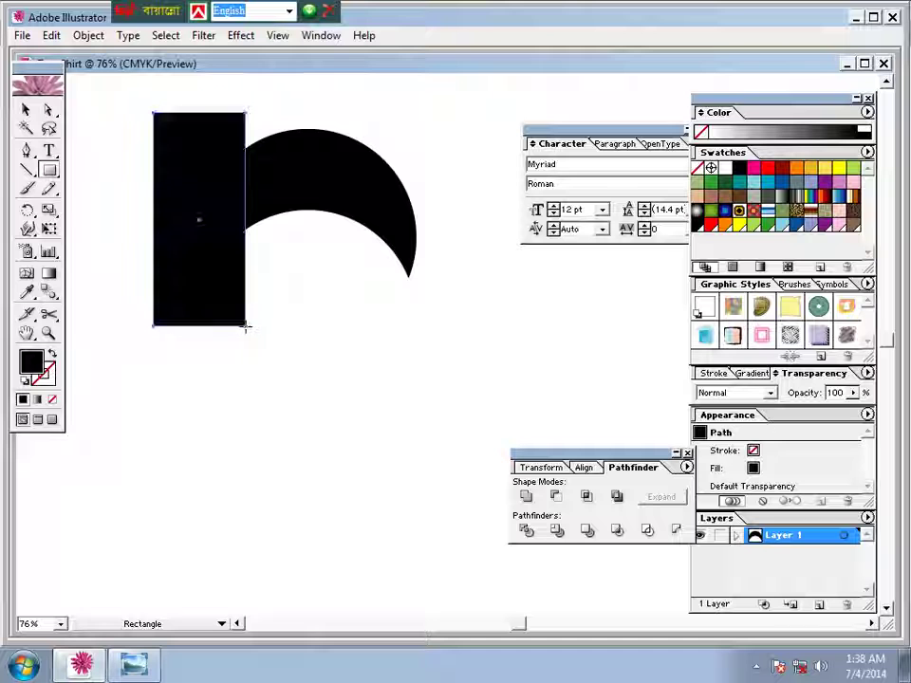
pyautogui.click(26, 109)
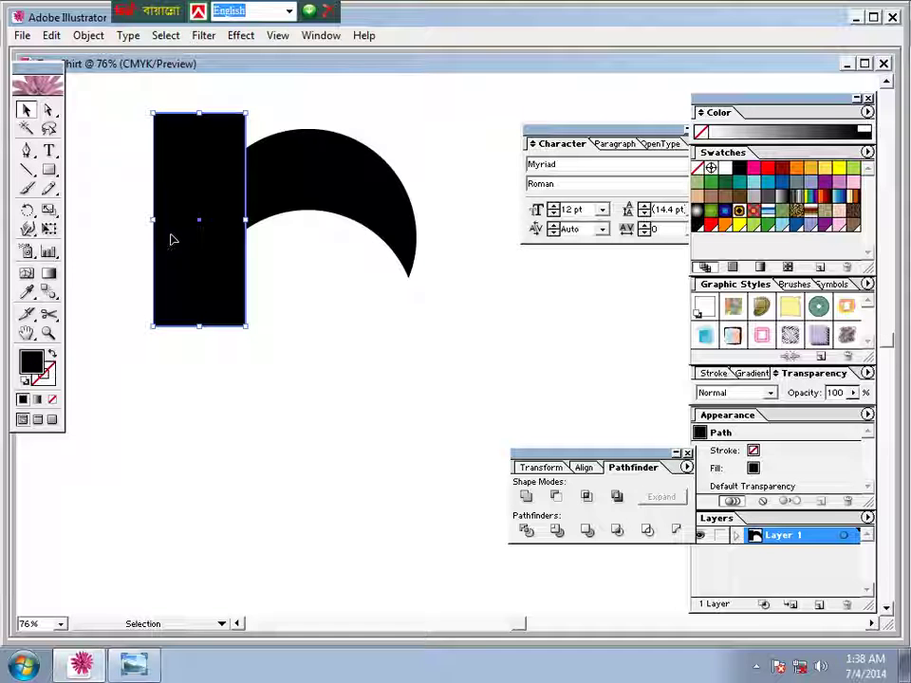
pyautogui.moveTo(170, 240); pyautogui.dragTo(362, 234)
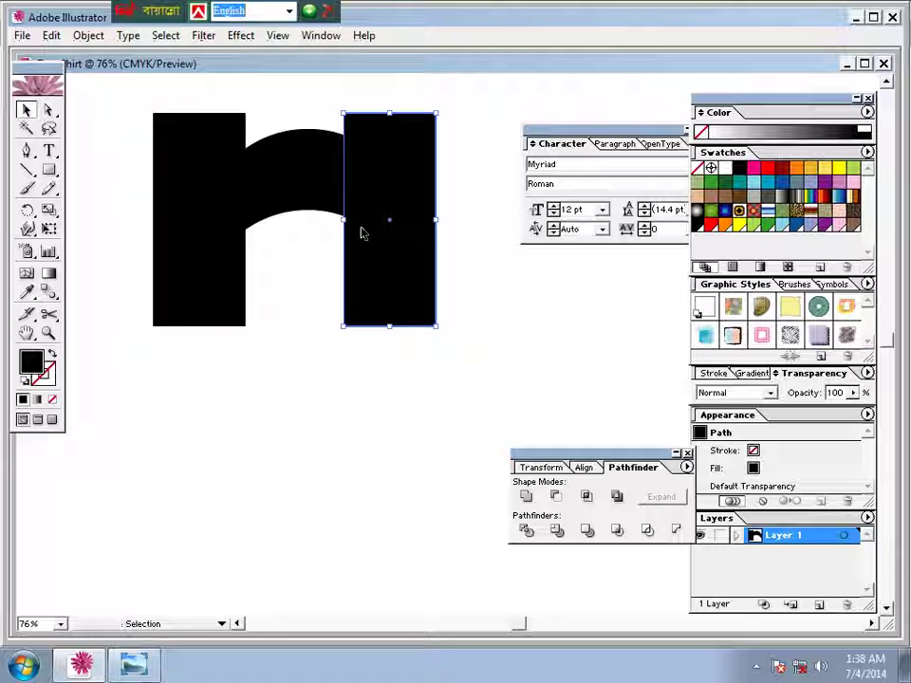
# Cut the left rectangle out of the crescent with Minus Front and Expand
pyautogui.moveTo(152, 136); pyautogui.dragTo(283, 285)
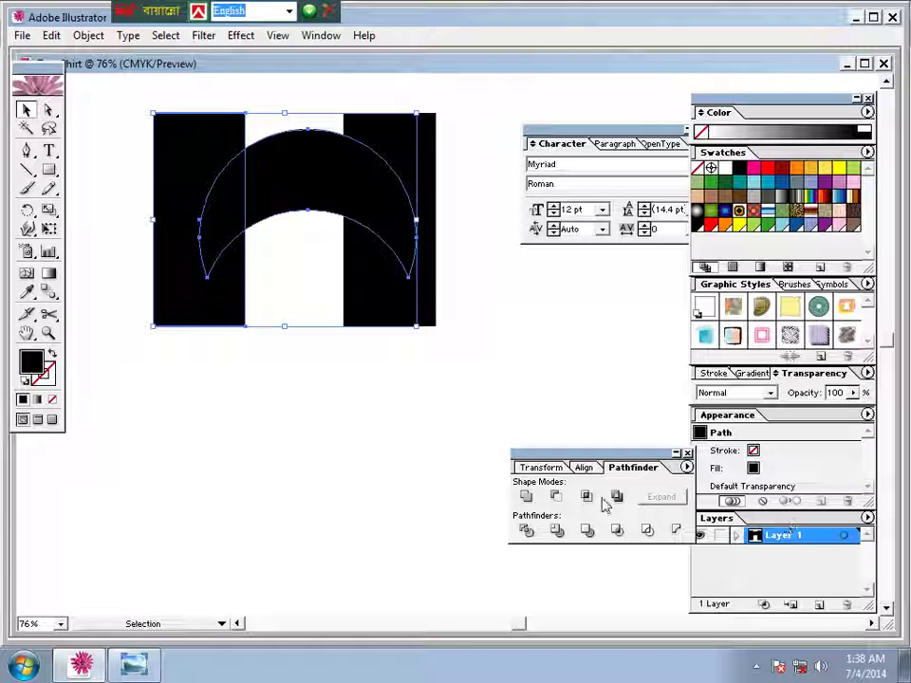
pyautogui.click(556, 495)
pyautogui.click(662, 497)
pyautogui.click(463, 188)
# Subtract the crescent from the right rectangle, expand, and move the curved piece down-left
pyautogui.moveTo(467, 164); pyautogui.dragTo(361, 268)
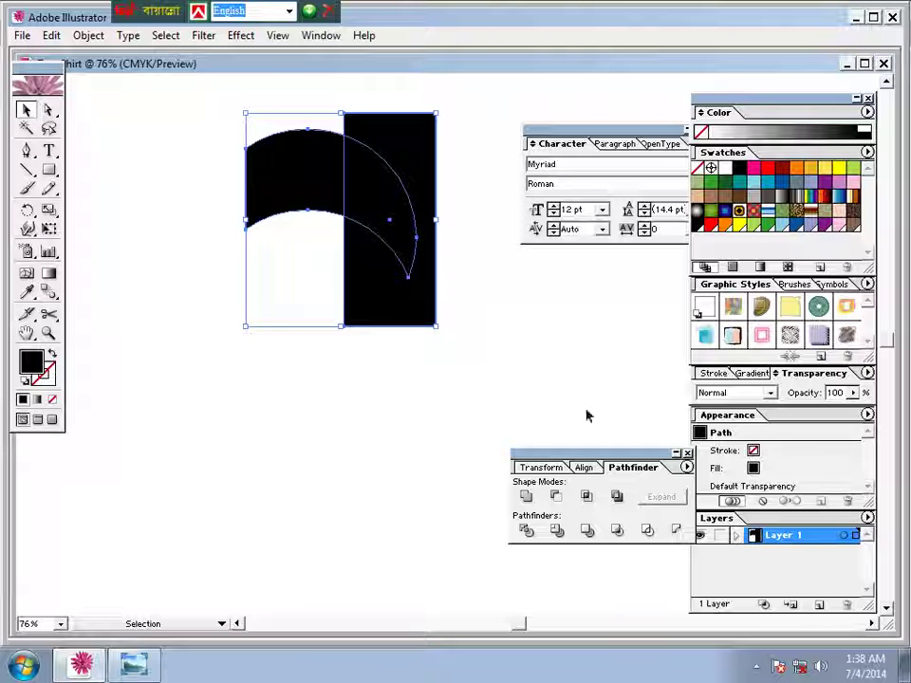
pyautogui.click(557, 495)
pyautogui.click(651, 497)
pyautogui.click(293, 290)
pyautogui.moveTo(297, 209); pyautogui.dragTo(217, 379)
pyautogui.click(322, 453)
pyautogui.click(228, 376)
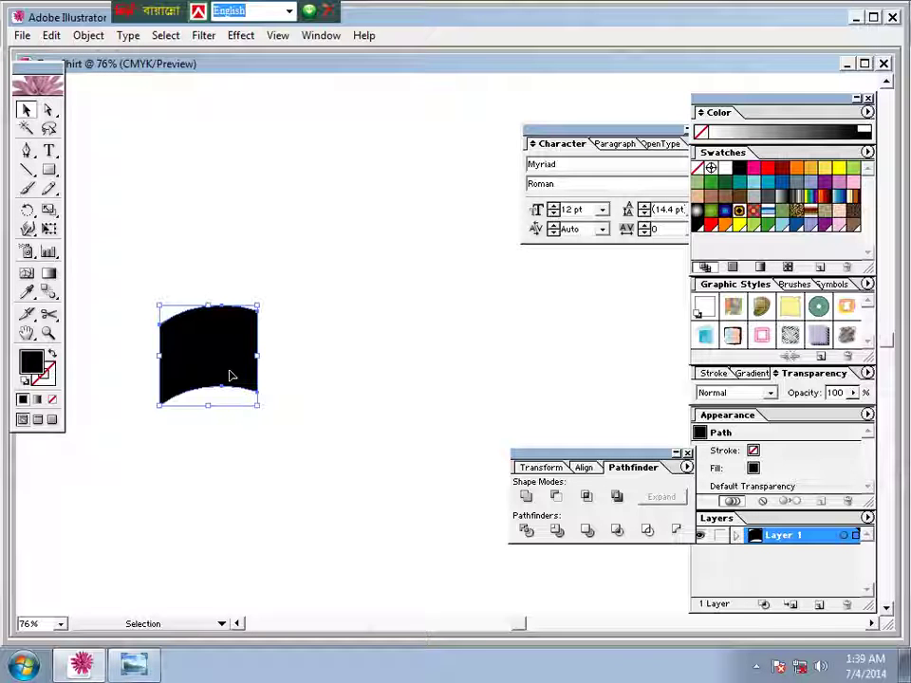
# Copy the curved piece to the right, flip it horizontally, and nudge it against the original
pyautogui.moveTo(231, 378)
pyautogui.mouseDown()
pyautogui.moveTo(345, 358)
pyautogui.moveTo(328, 361)
pyautogui.mouseUp()
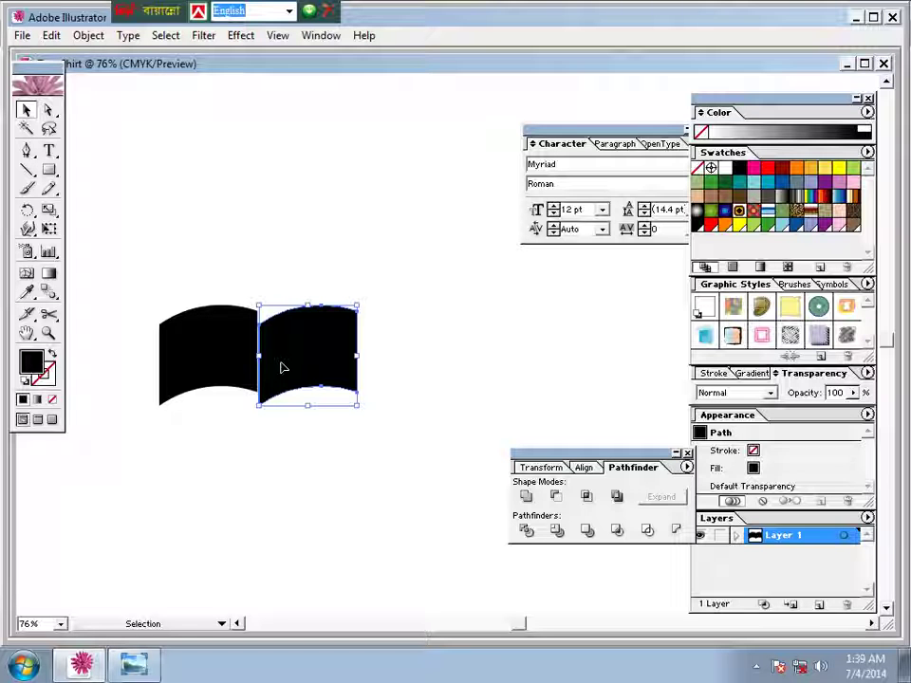
pyautogui.click(543, 469)
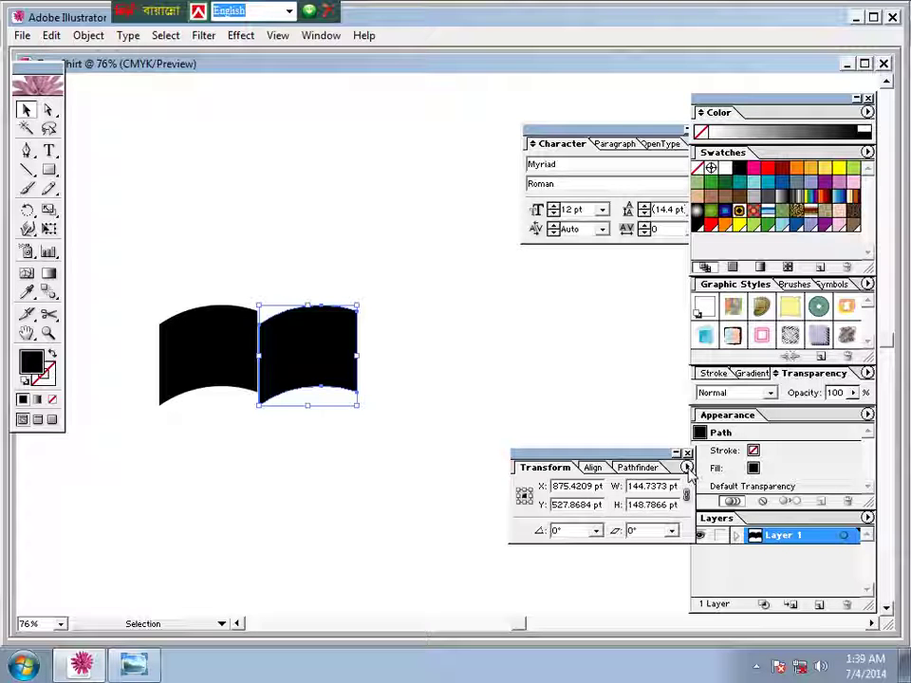
pyautogui.click(687, 468)
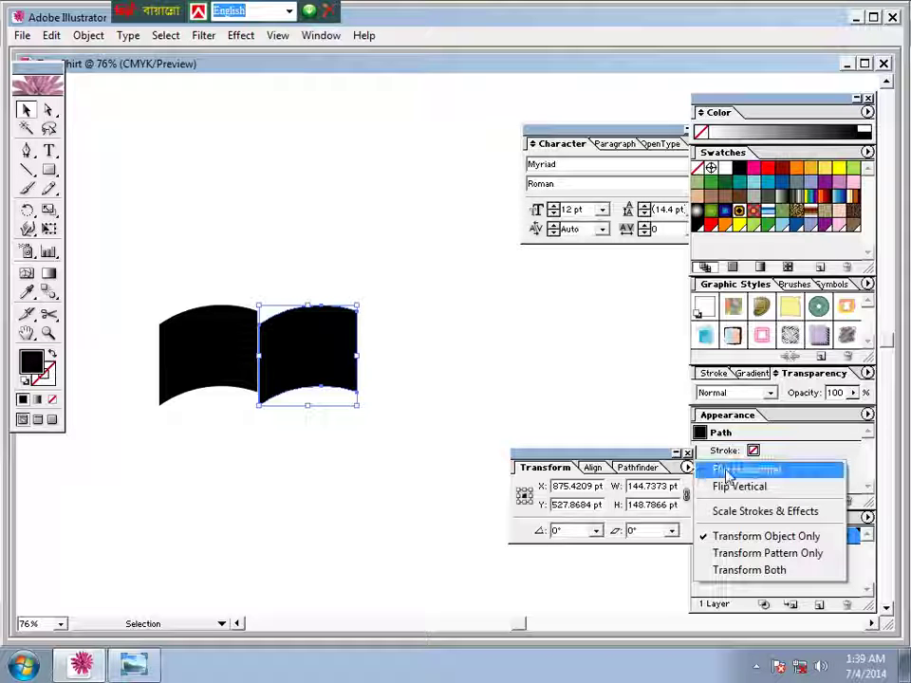
pyautogui.click(725, 473)
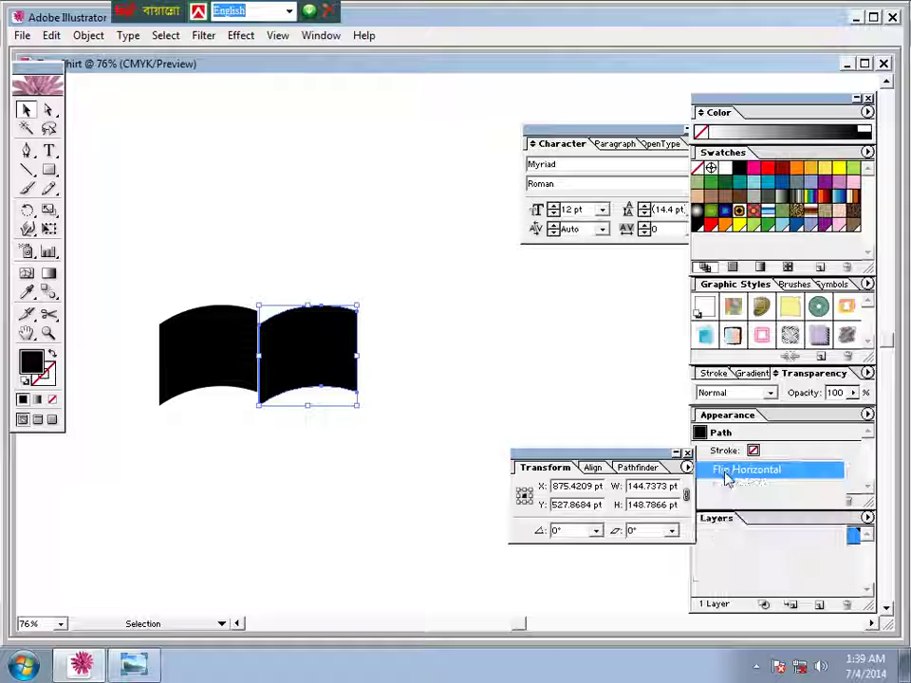
pyautogui.click(406, 456)
pyautogui.click(314, 367)
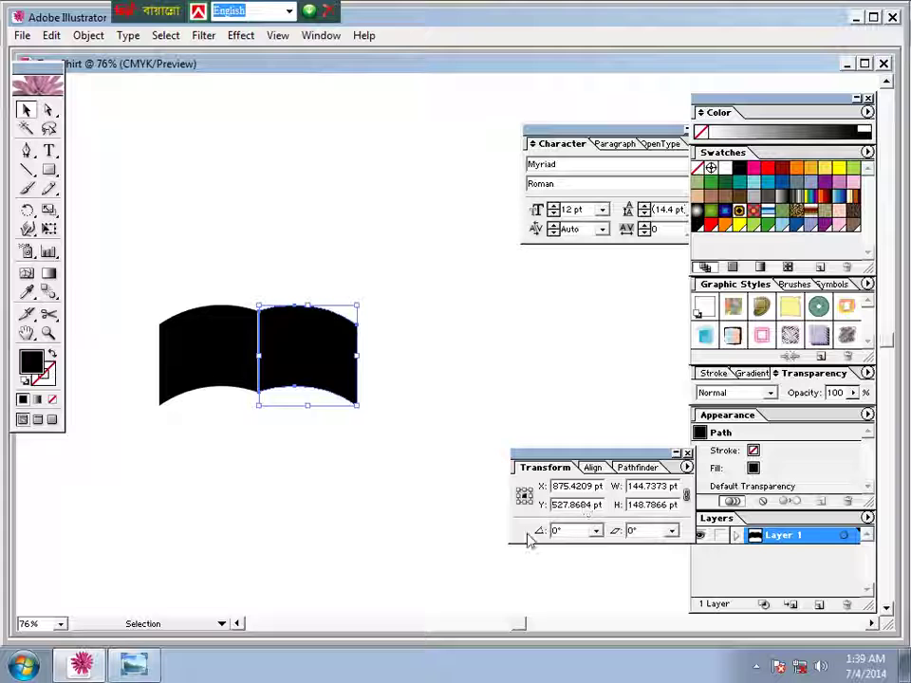
pyautogui.press('Left')
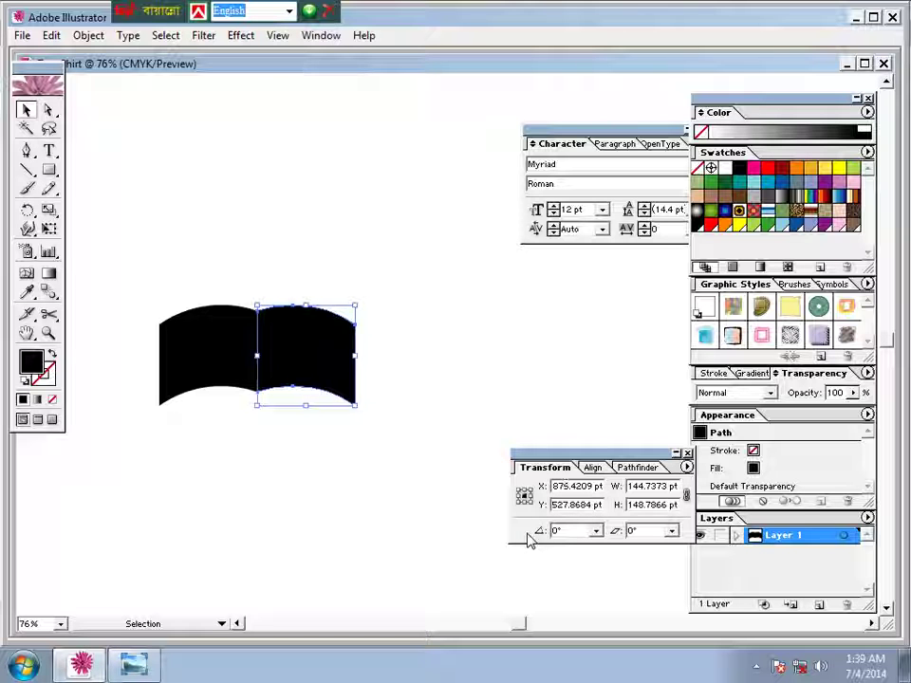
pyautogui.click(352, 480)
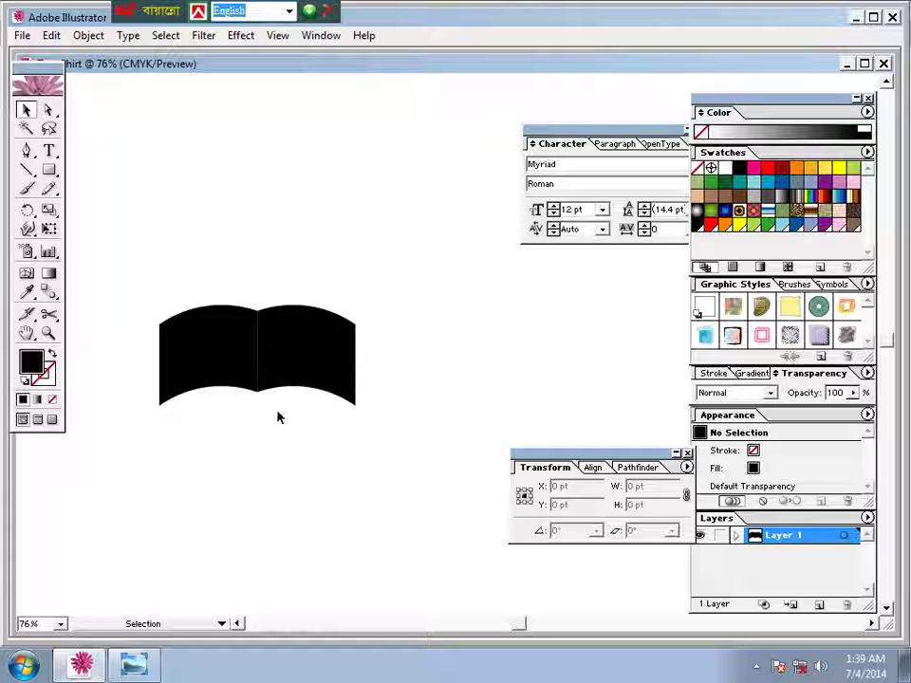
# Unite both halves with Pathfinder Add, expand, and move the shoulder shape up
pyautogui.moveTo(191, 254); pyautogui.dragTo(360, 436)
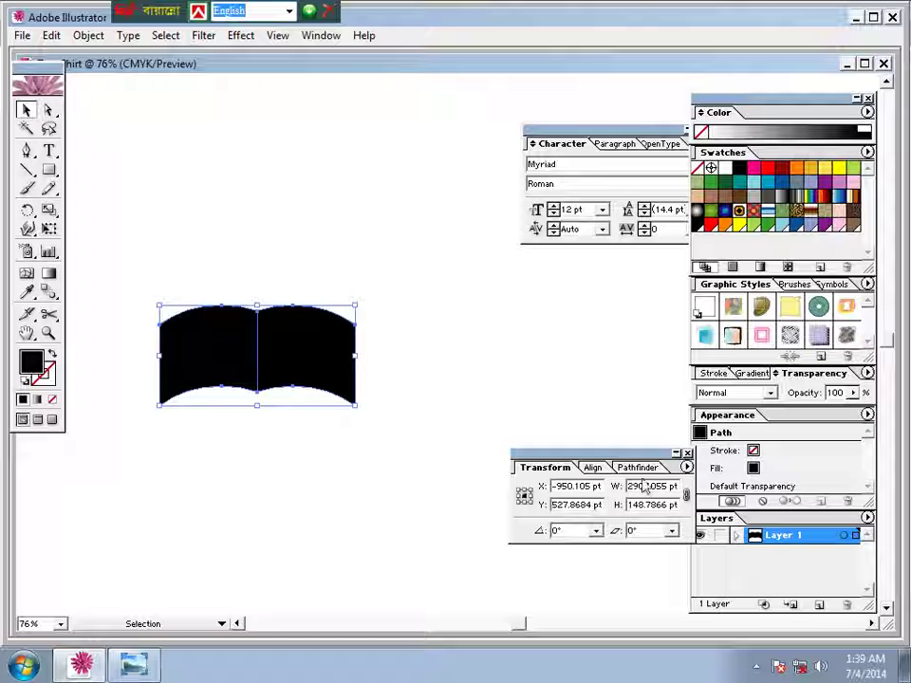
pyautogui.click(636, 467)
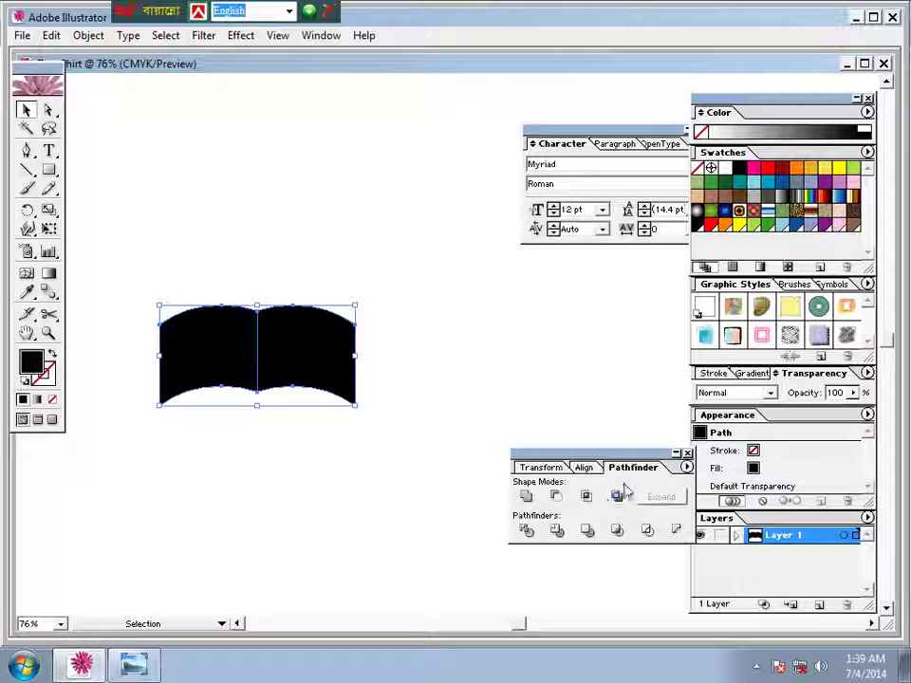
pyautogui.click(526, 497)
pyautogui.click(661, 497)
pyautogui.click(356, 411)
pyautogui.moveTo(300, 355); pyautogui.dragTo(352, 270)
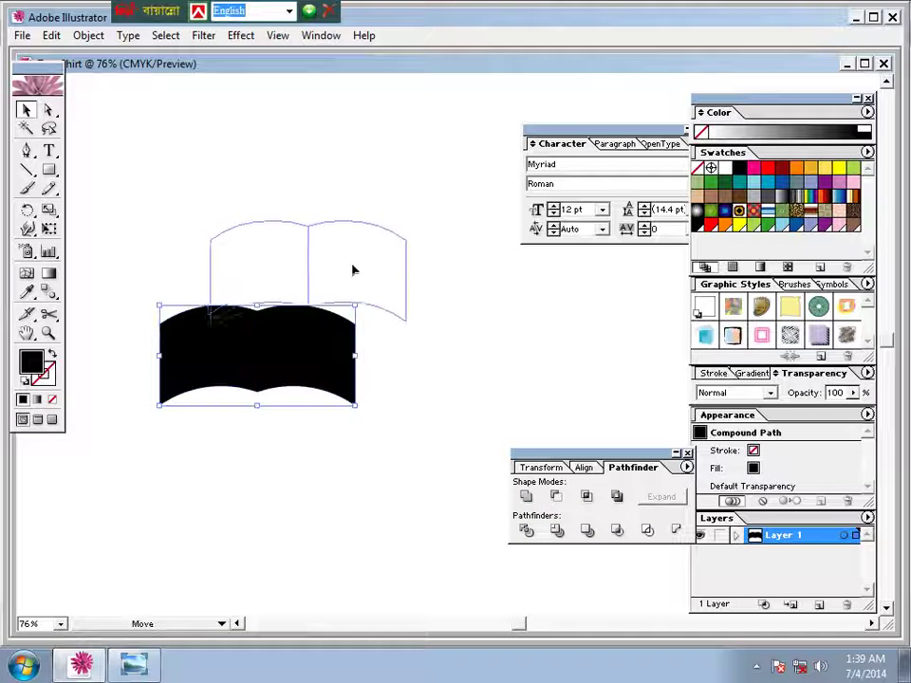
pyautogui.click(354, 370)
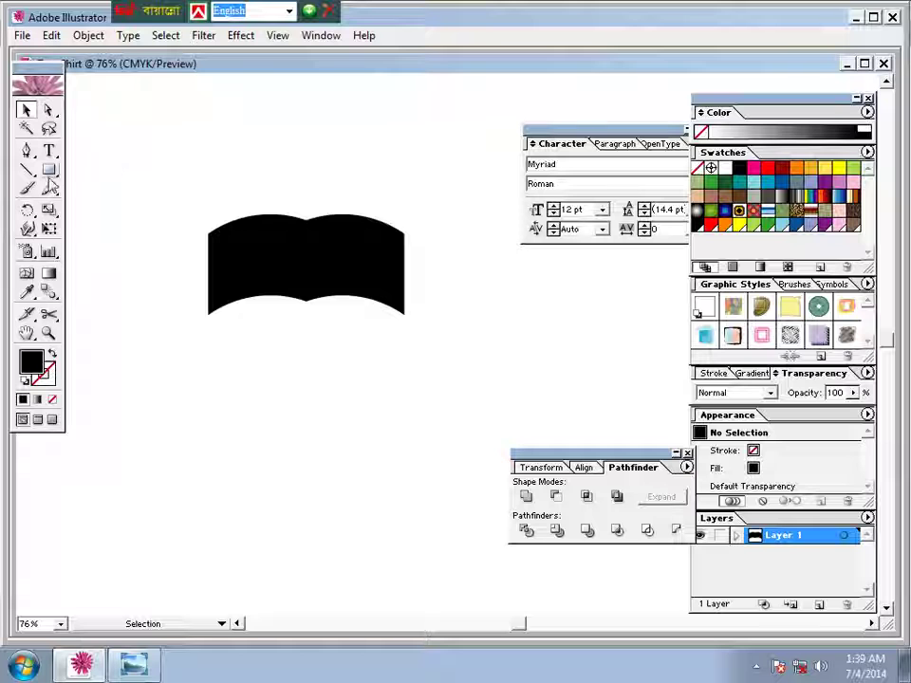
pyautogui.moveTo(49, 173); pyautogui.dragTo(112, 180)
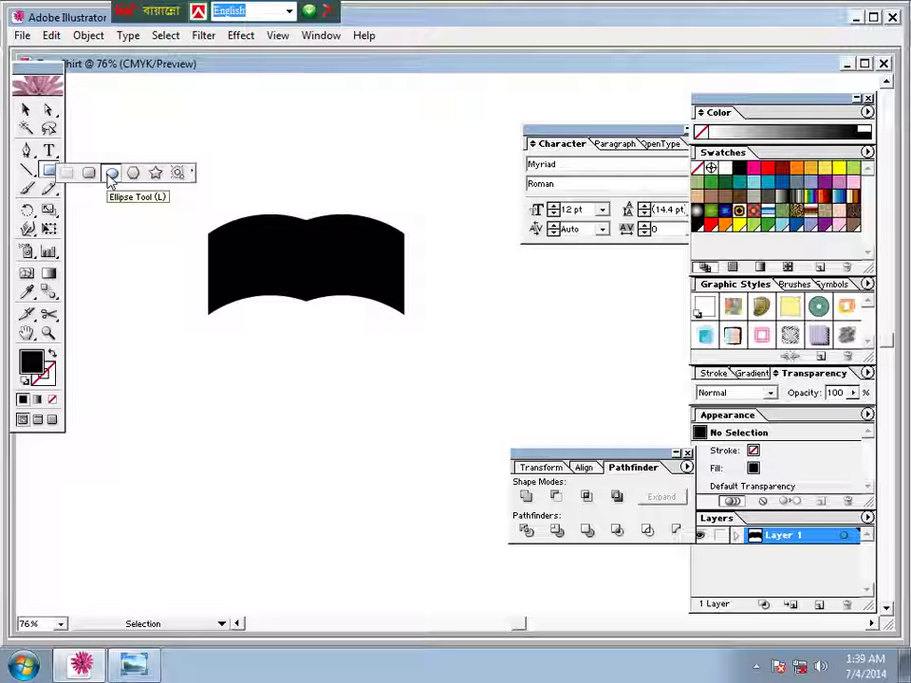
# Subtract a small circle at the shoulders' top centre with Minus Front, then Expand
pyautogui.click(111, 176)
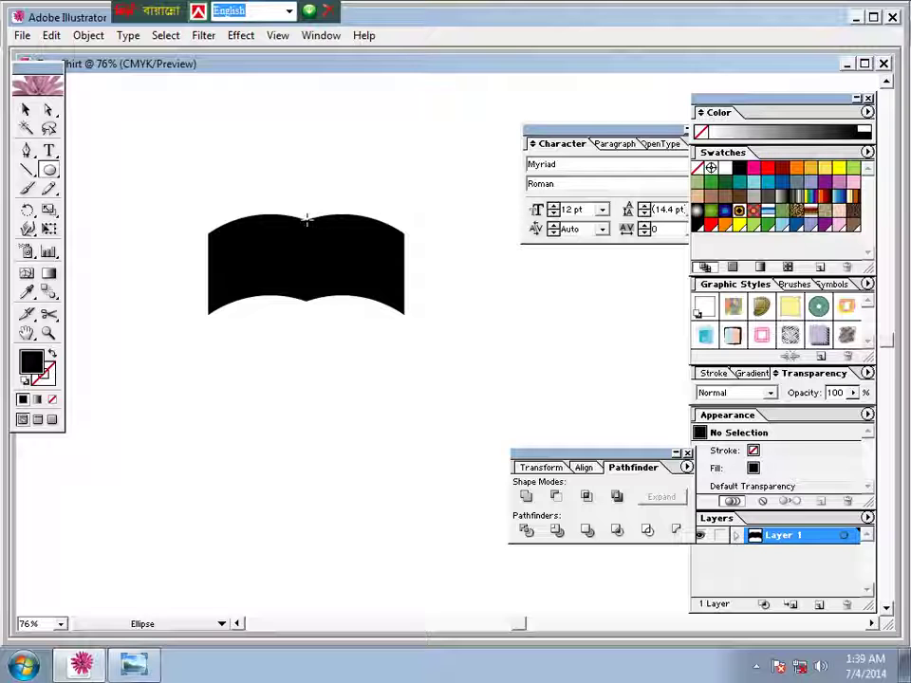
pyautogui.moveTo(305, 220); pyautogui.dragTo(336, 252)
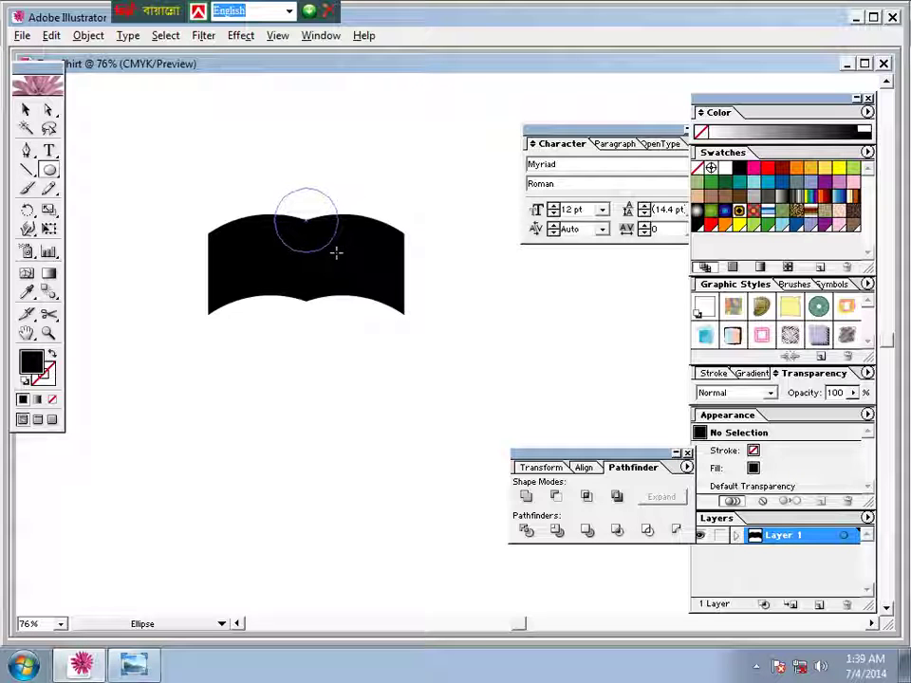
pyautogui.moveTo(336, 252); pyautogui.dragTo(342, 254)
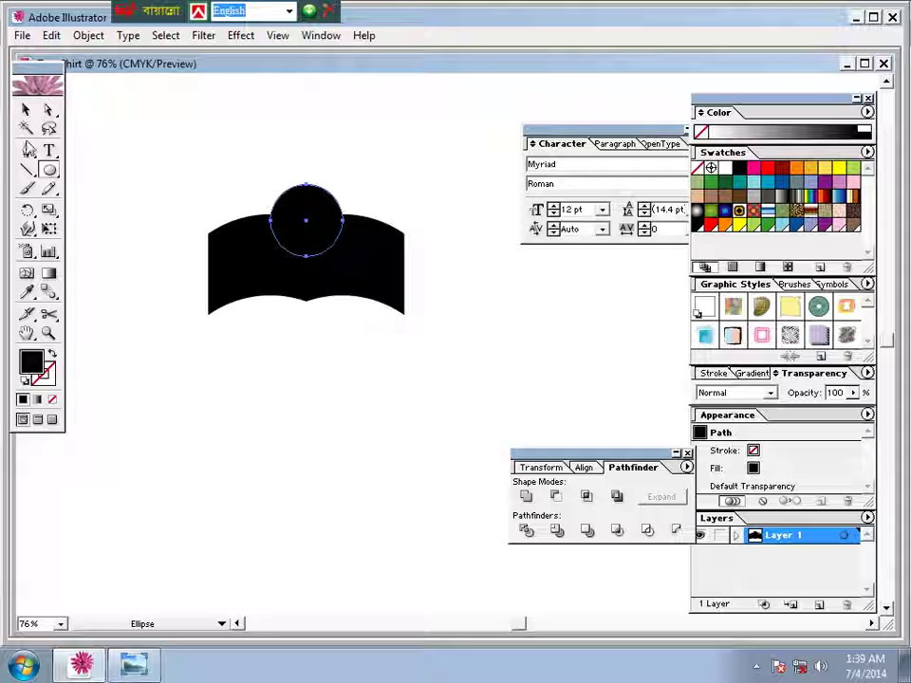
pyautogui.press('v')
pyautogui.click(253, 170)
pyautogui.moveTo(240, 158); pyautogui.dragTo(414, 347)
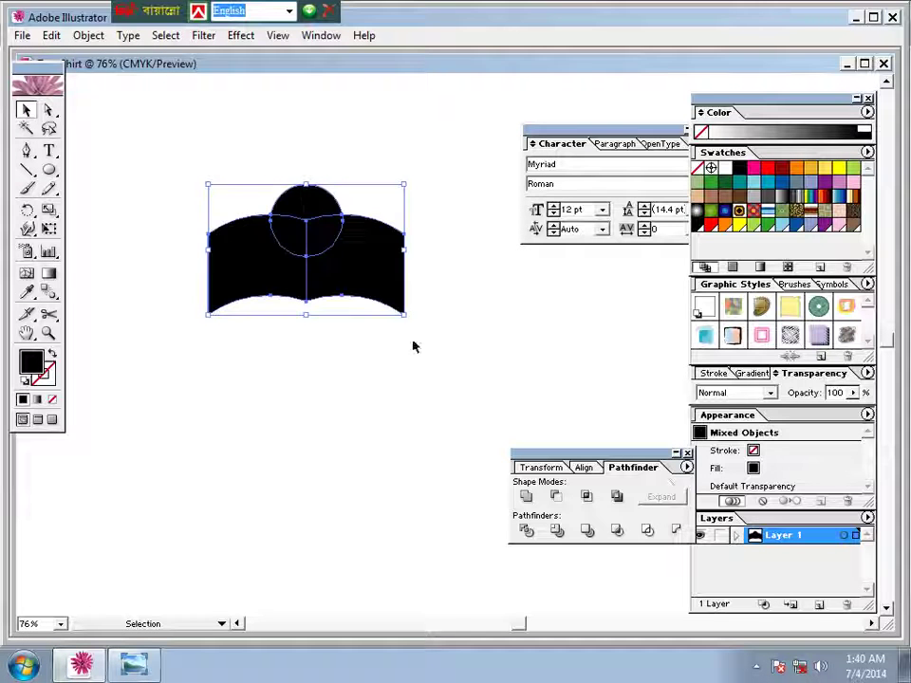
pyautogui.click(558, 497)
pyautogui.click(661, 496)
pyautogui.click(349, 417)
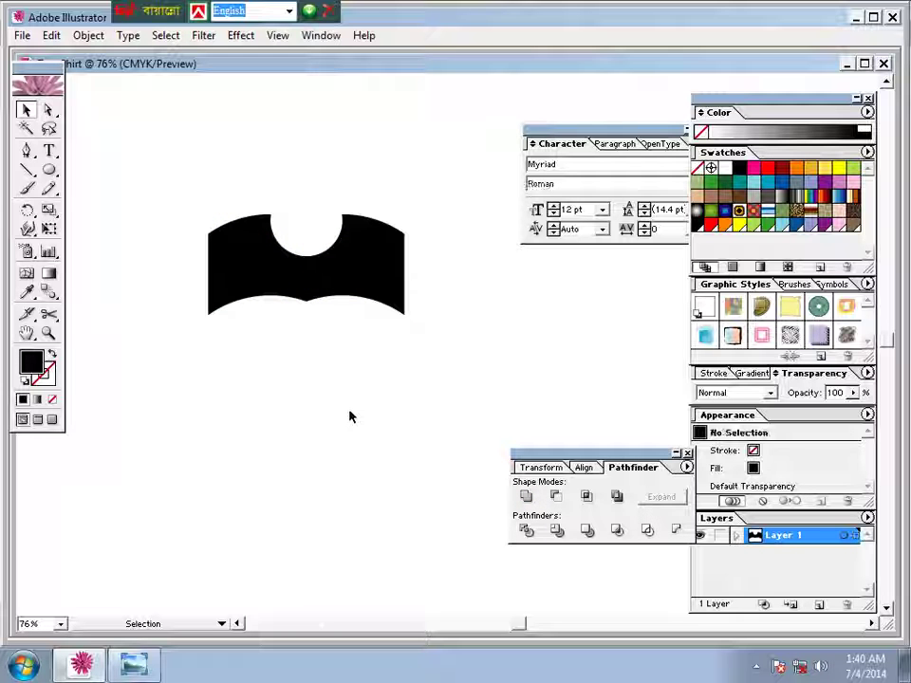
# Draw a rounded-rectangle shirt body below the shoulders and shorten it slightly
pyautogui.moveTo(50, 170); pyautogui.dragTo(92, 175)
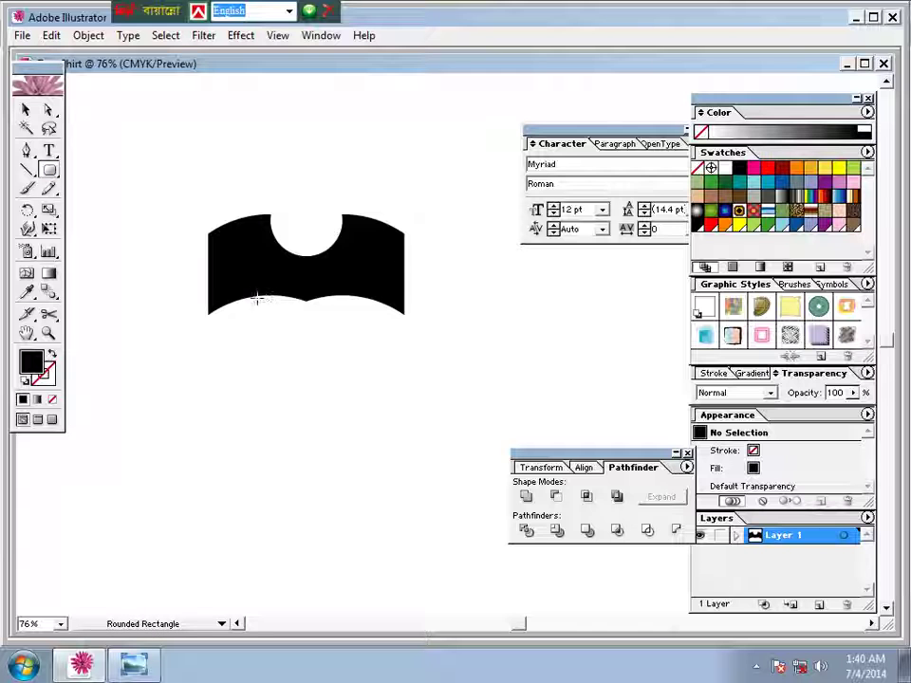
pyautogui.moveTo(228, 295); pyautogui.dragTo(390, 459)
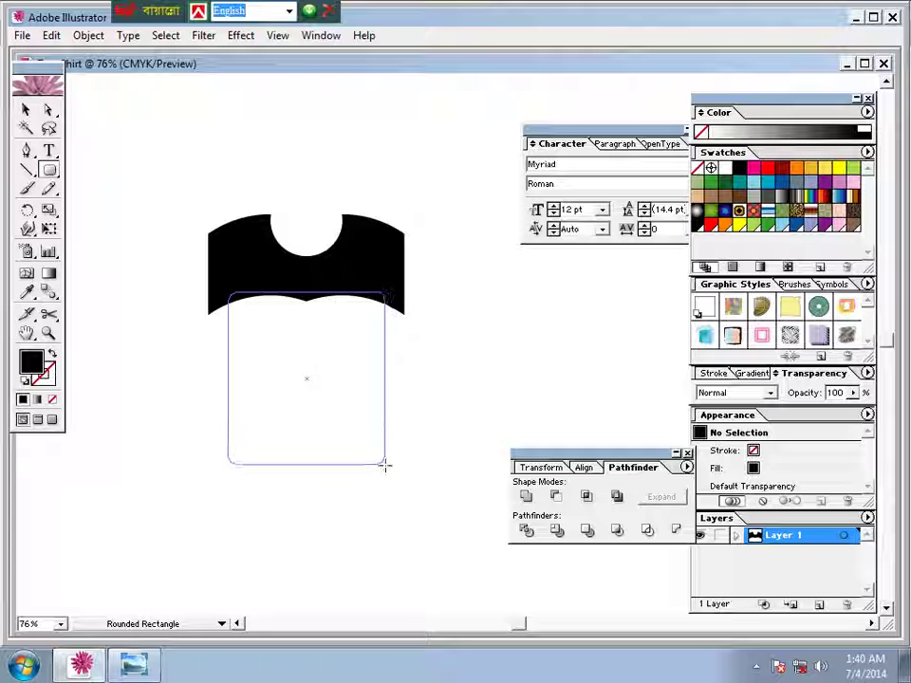
pyautogui.moveTo(389, 459); pyautogui.dragTo(386, 465)
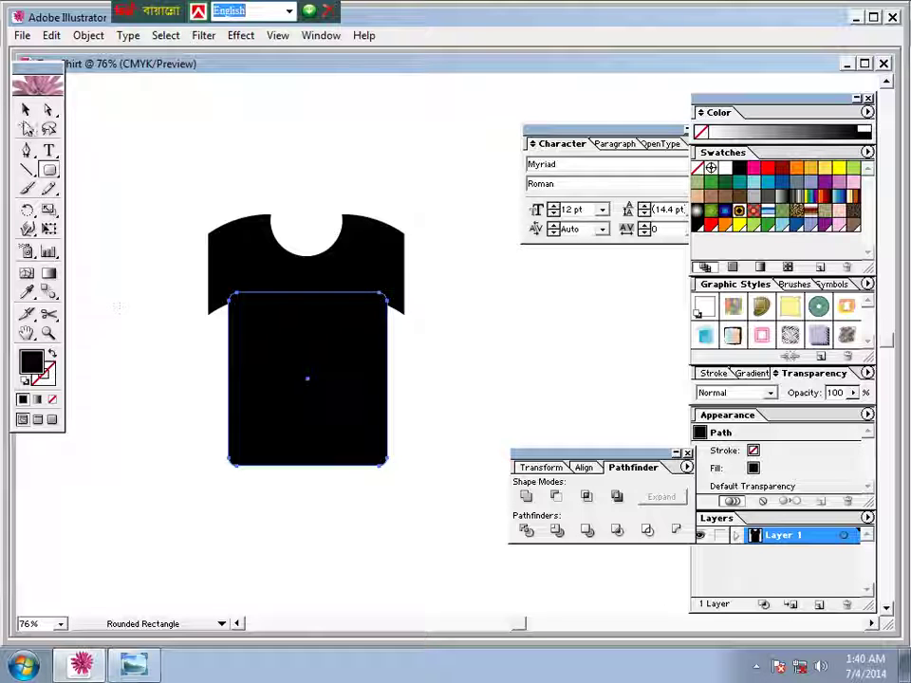
pyautogui.press('v')
pyautogui.hotkey('ctrl', 'shift', 'a')
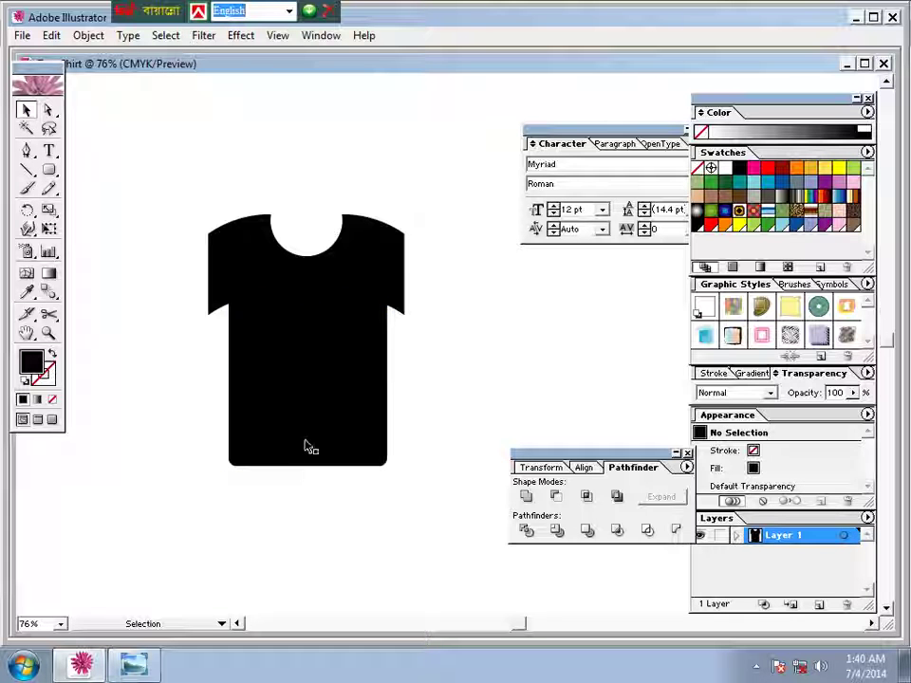
pyautogui.click(305, 446)
pyautogui.moveTo(308, 466); pyautogui.dragTo(310, 452)
pyautogui.click(308, 471)
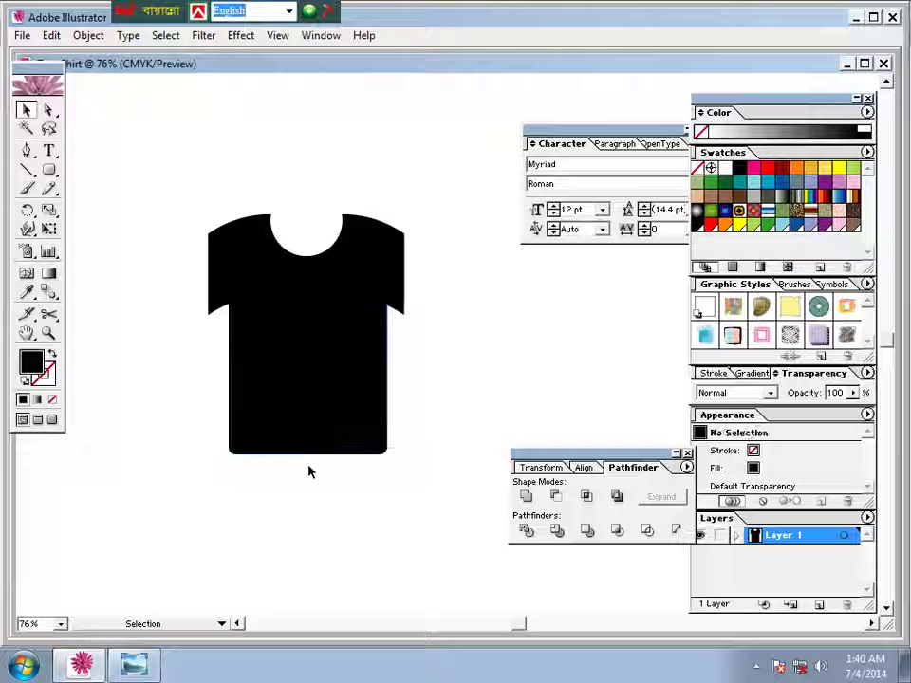
pyautogui.click(301, 448)
pyautogui.click(308, 485)
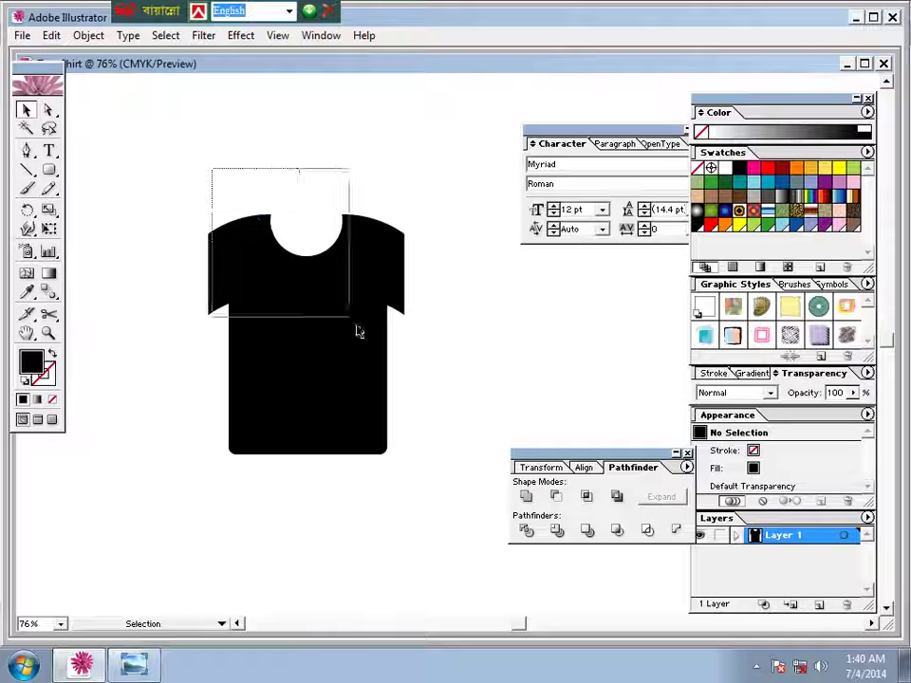
# Unite shoulders and body with Pathfinder Add, expand, and move the T-shirt up
pyautogui.moveTo(231, 193); pyautogui.dragTo(357, 331)
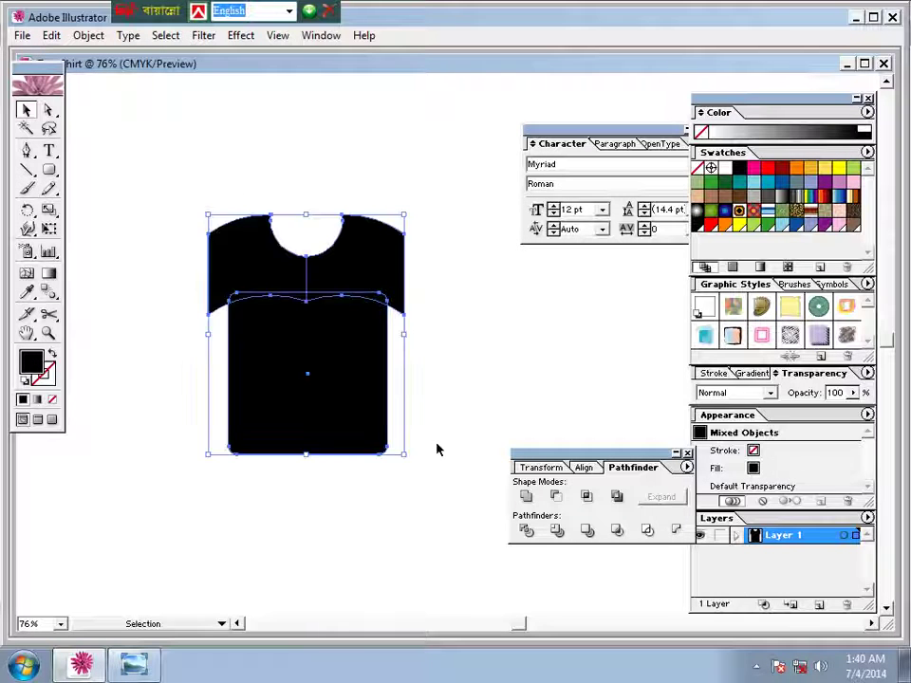
pyautogui.click(525, 495)
pyautogui.click(663, 498)
pyautogui.click(397, 504)
pyautogui.moveTo(317, 372); pyautogui.dragTo(317, 302)
pyautogui.click(348, 479)
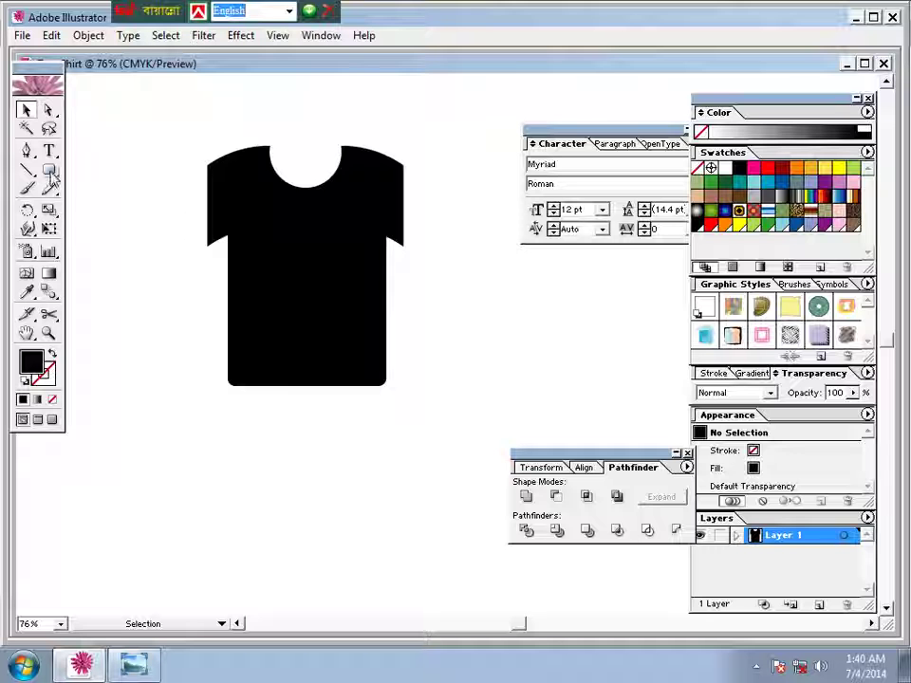
# Draw a small circle on the empty canvas below the T-shirt
pyautogui.moveTo(52, 176); pyautogui.dragTo(113, 173)
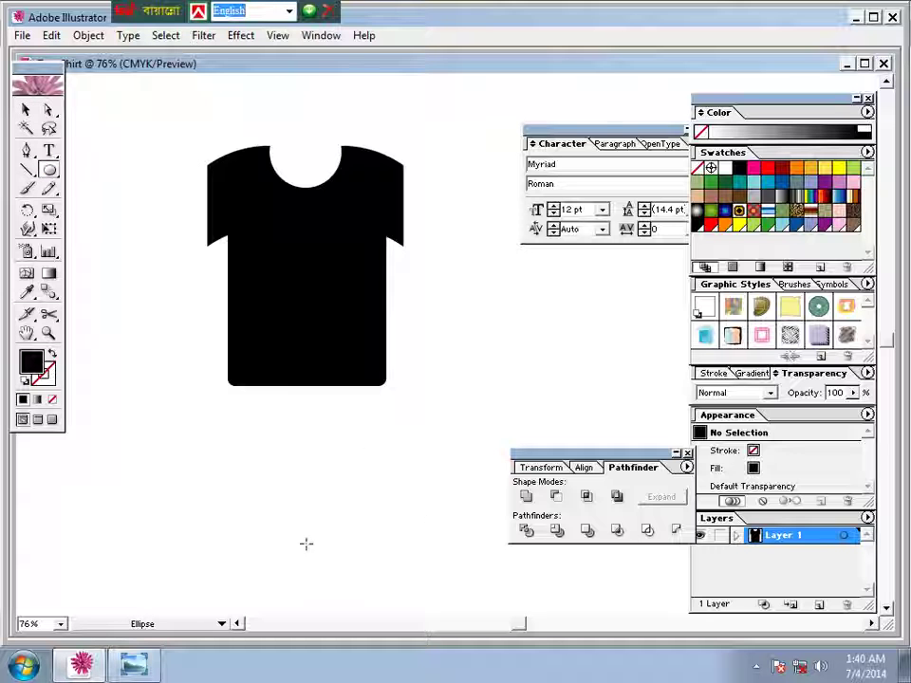
pyautogui.press('space')
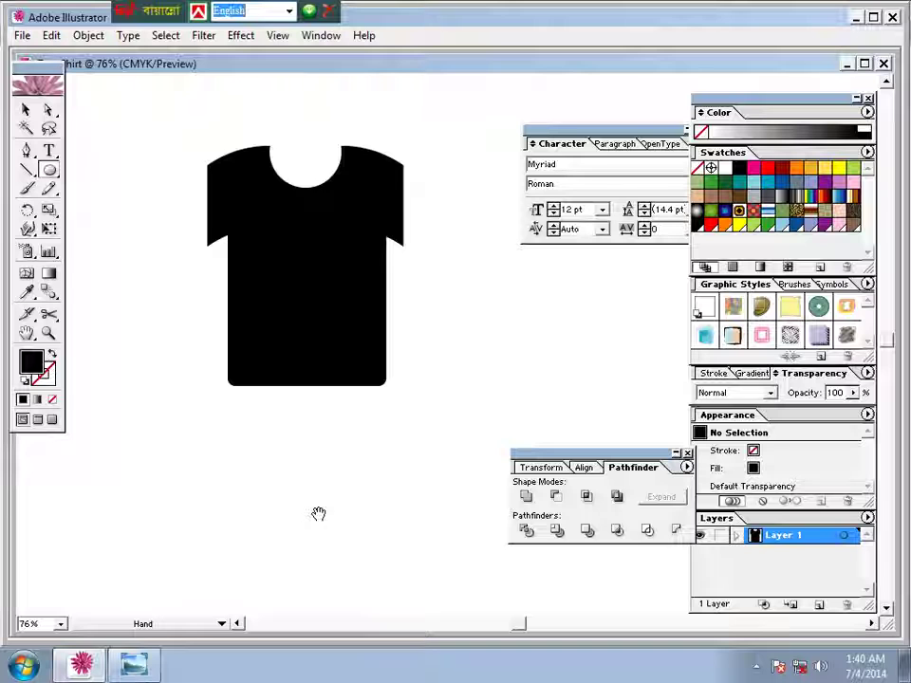
pyautogui.moveTo(318, 514); pyautogui.dragTo(302, 254)
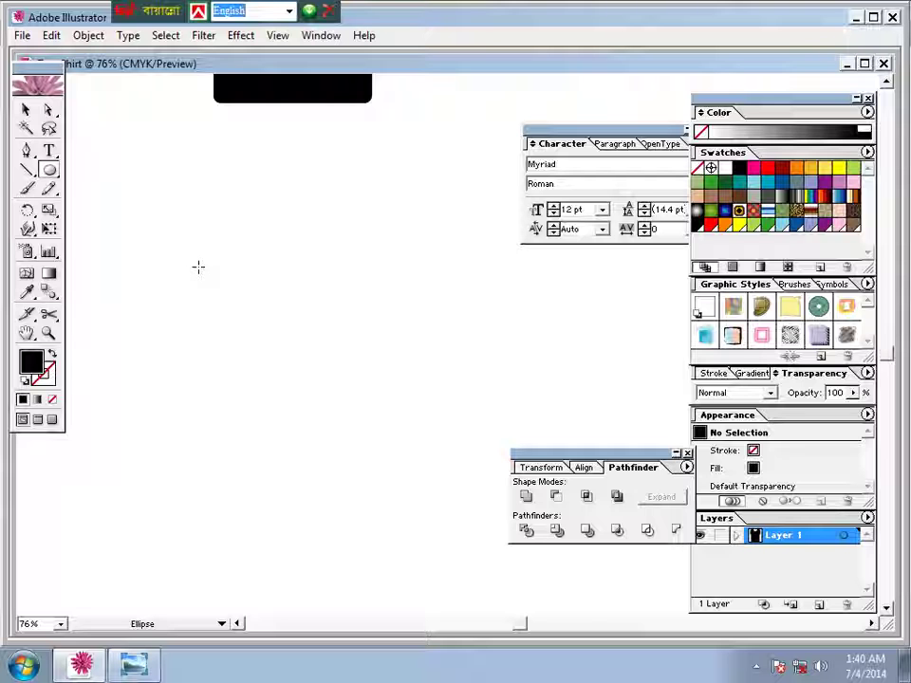
pyautogui.moveTo(177, 256); pyautogui.dragTo(183, 270)
# Fill the small circle with the Global Green swatch
pyautogui.click(25, 109)
pyautogui.moveTo(205, 222); pyautogui.dragTo(156, 302)
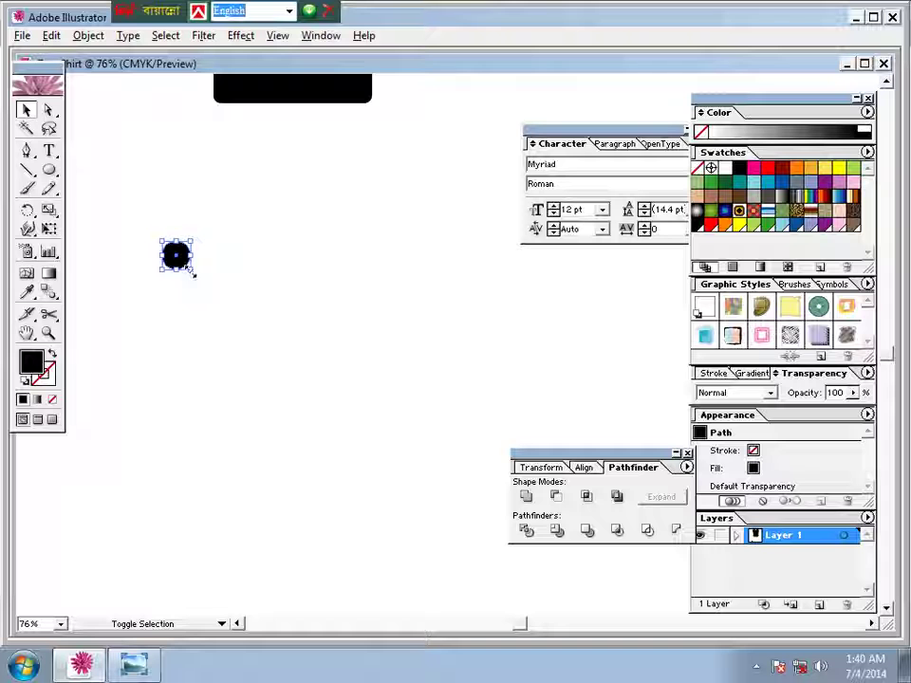
pyautogui.click(174, 273)
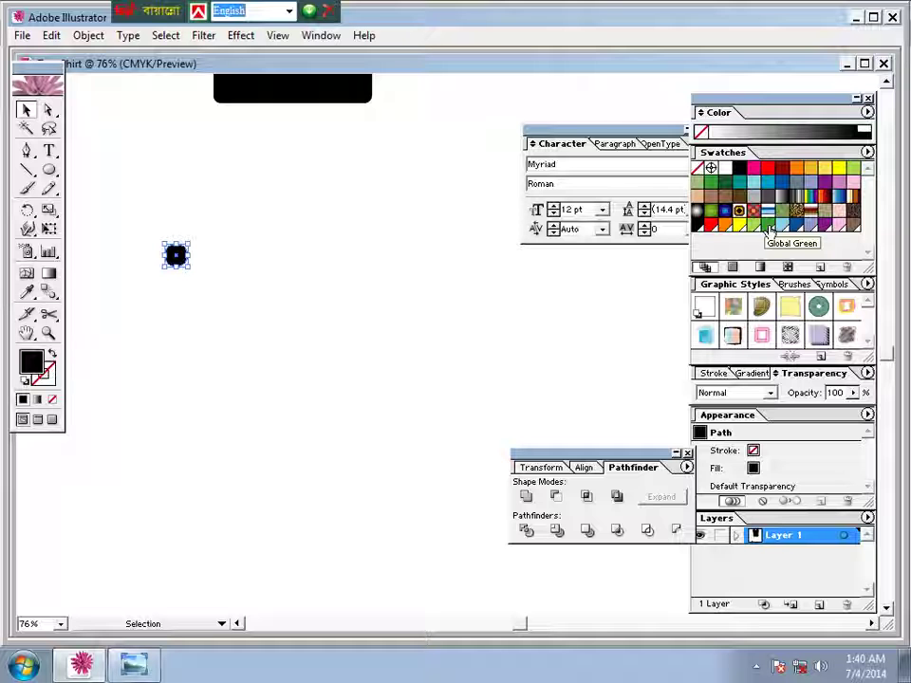
pyautogui.click(770, 231)
pyautogui.click(209, 247)
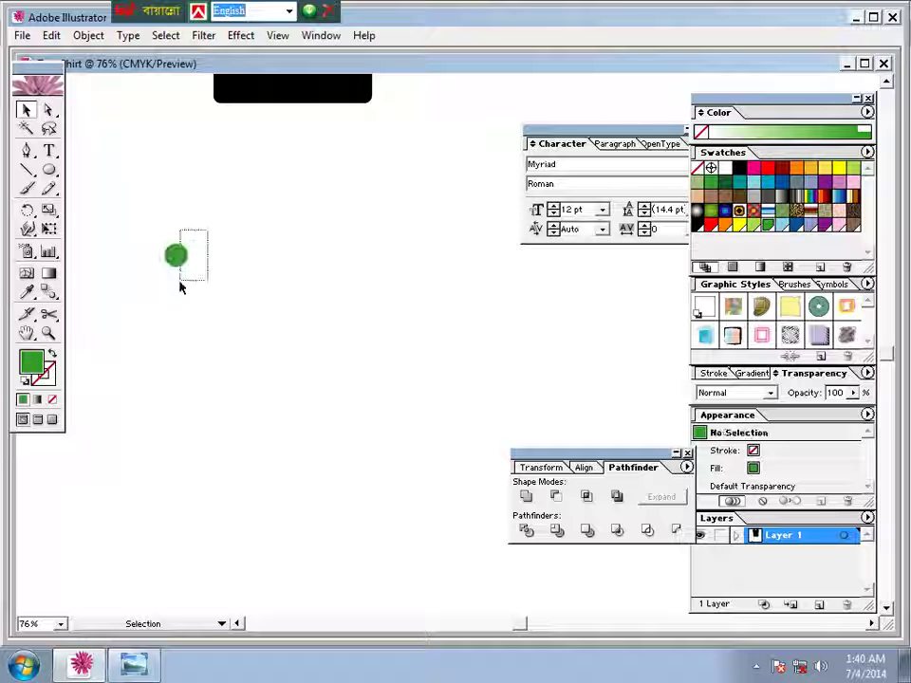
pyautogui.moveTo(181, 287); pyautogui.dragTo(181, 285)
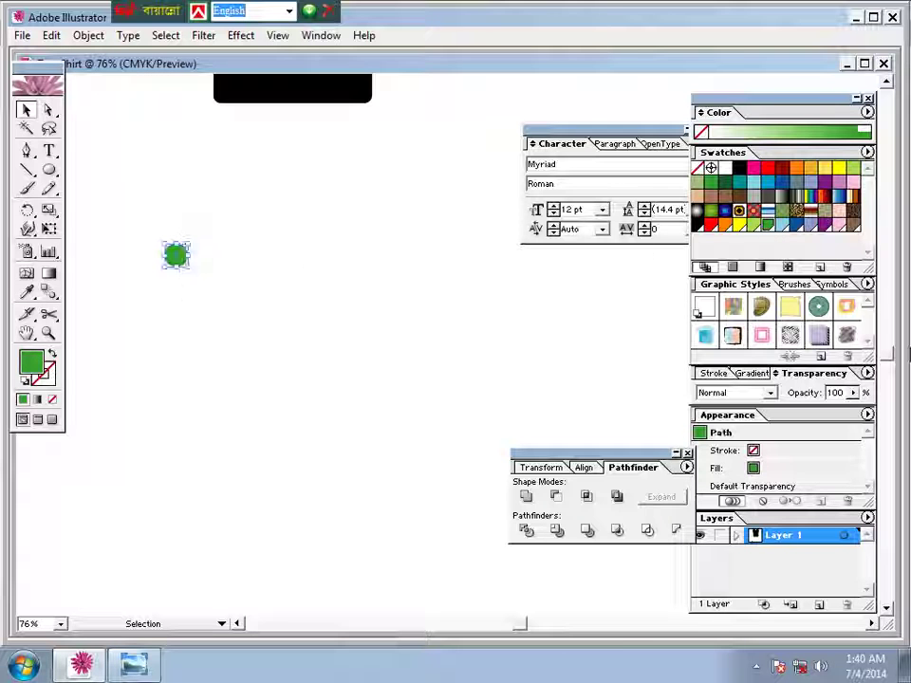
# Show rulers and drag out a horizontal and a vertical guide near the green circle
pyautogui.click(279, 36)
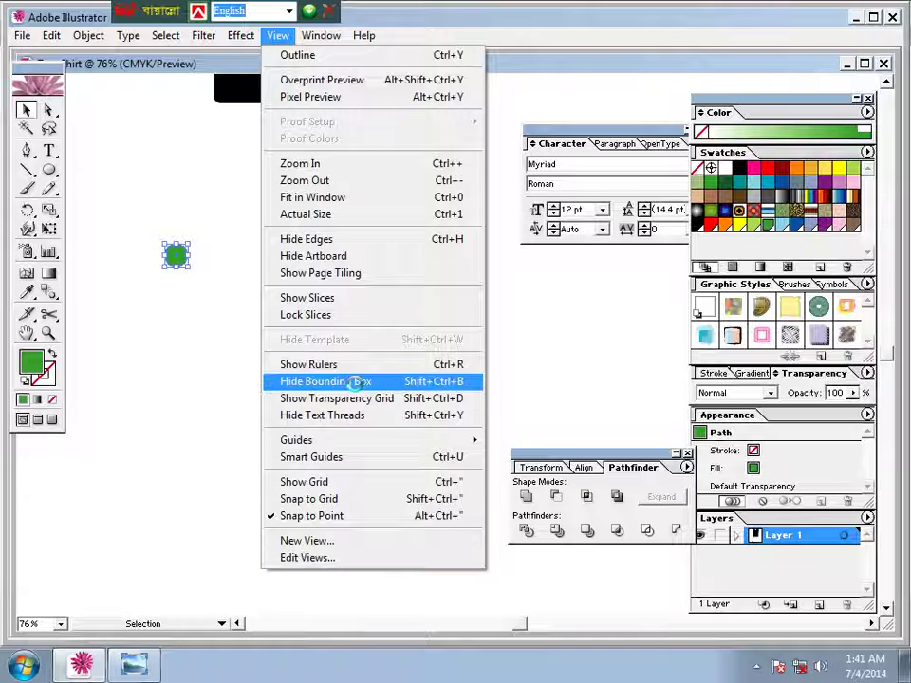
pyautogui.click(356, 367)
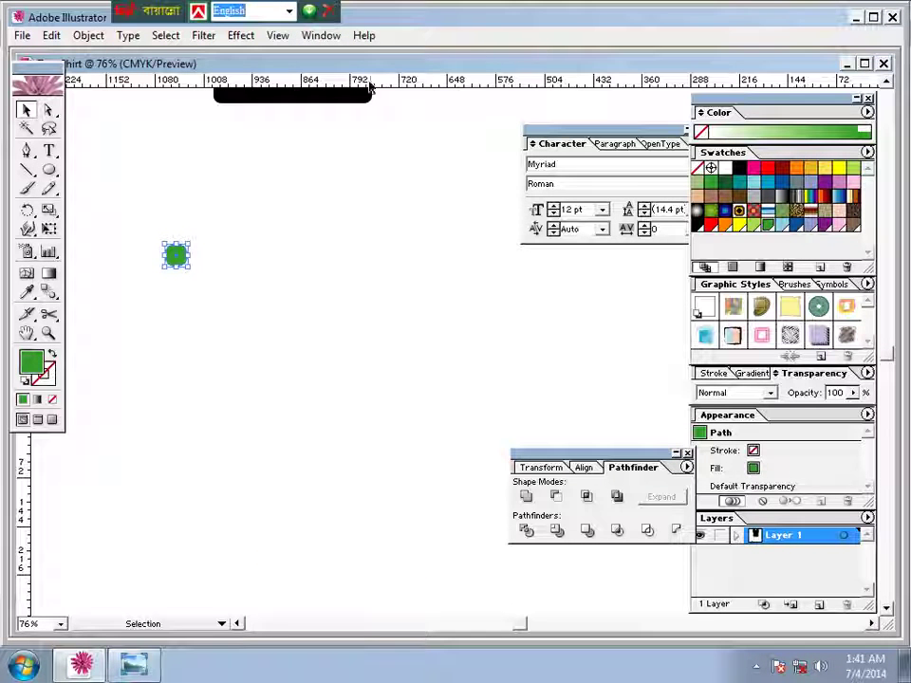
pyautogui.moveTo(315, 86); pyautogui.dragTo(325, 430)
pyautogui.moveTo(30, 529); pyautogui.dragTo(376, 532)
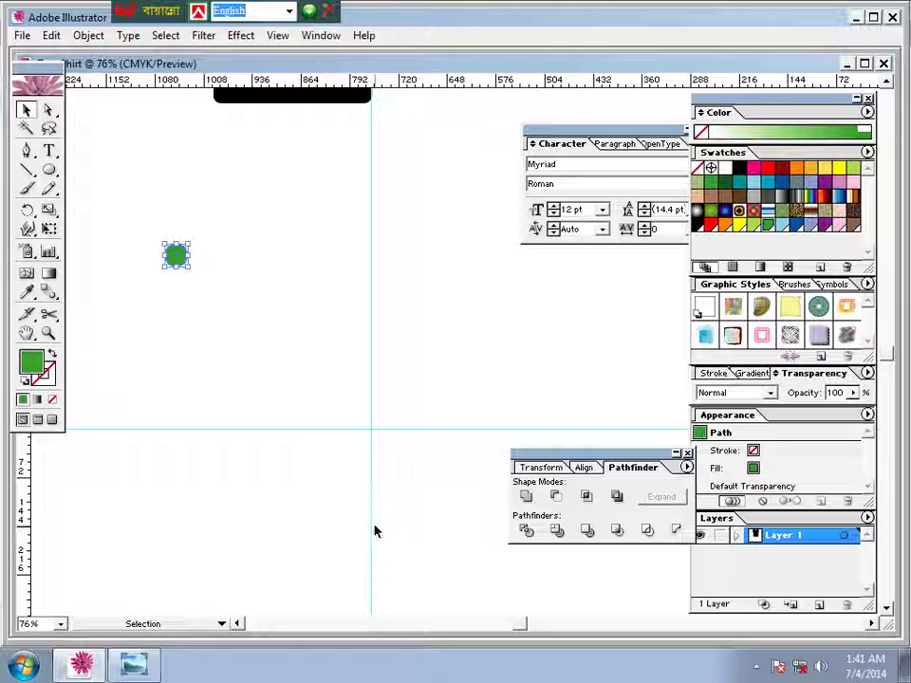
# Rotate-copy the green dot around the guide crossing repeatedly to form a full ring
pyautogui.click(27, 210)
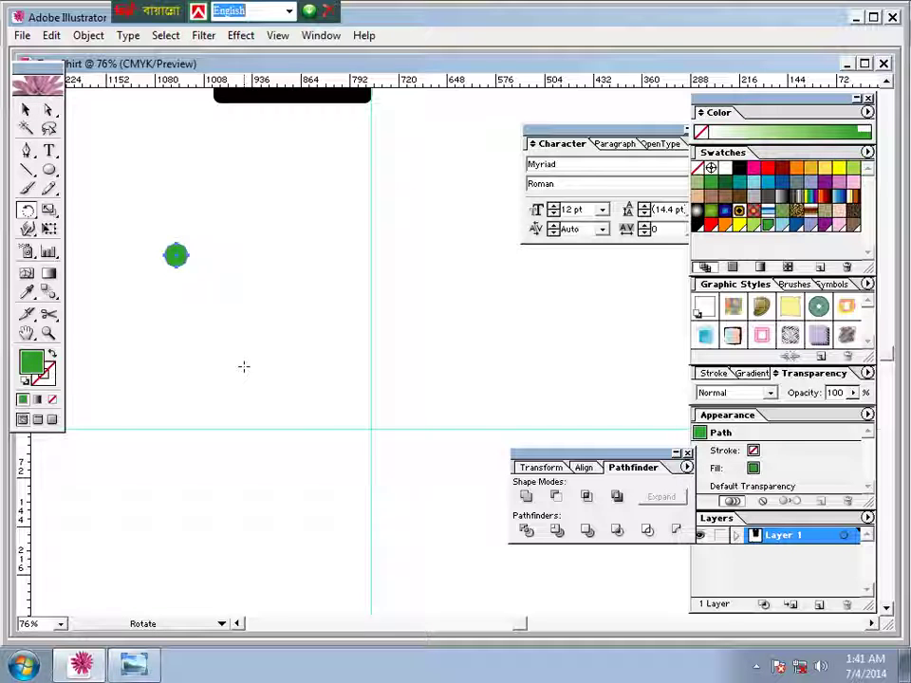
pyautogui.click(370, 428)
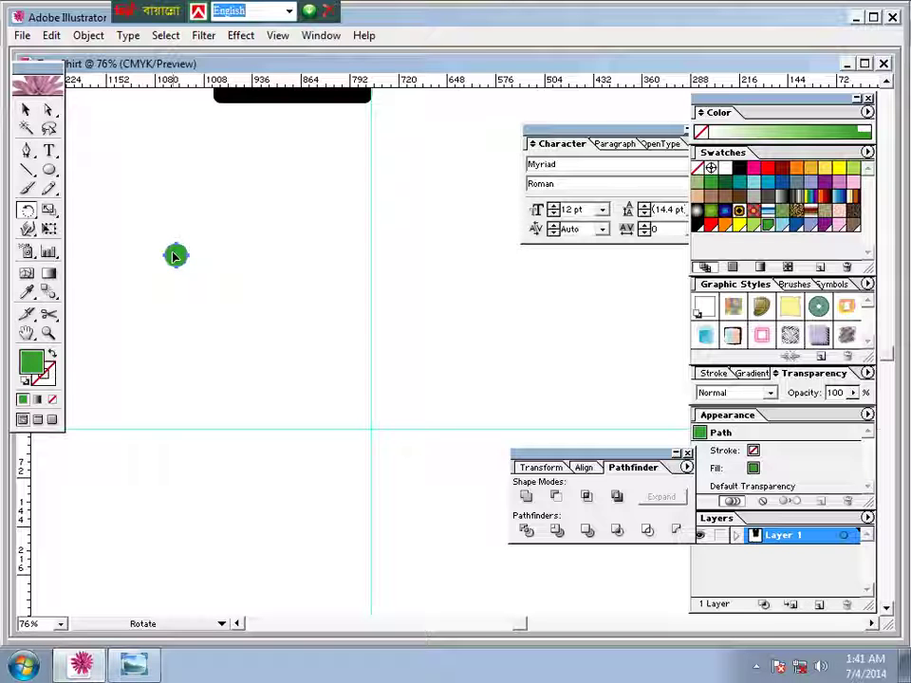
pyautogui.moveTo(175, 256); pyautogui.dragTo(212, 237)
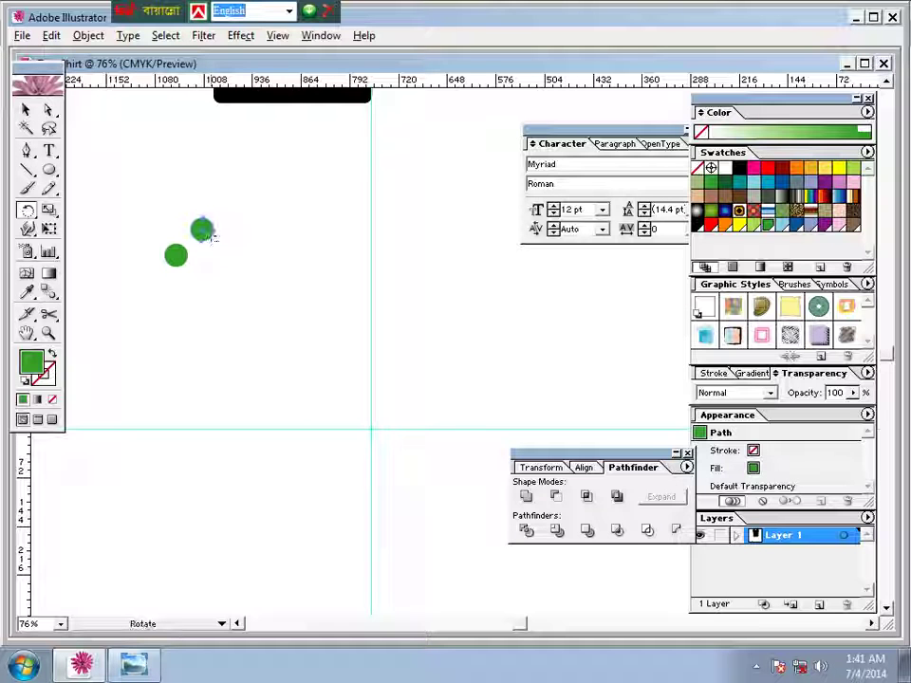
pyautogui.press('ctrl')
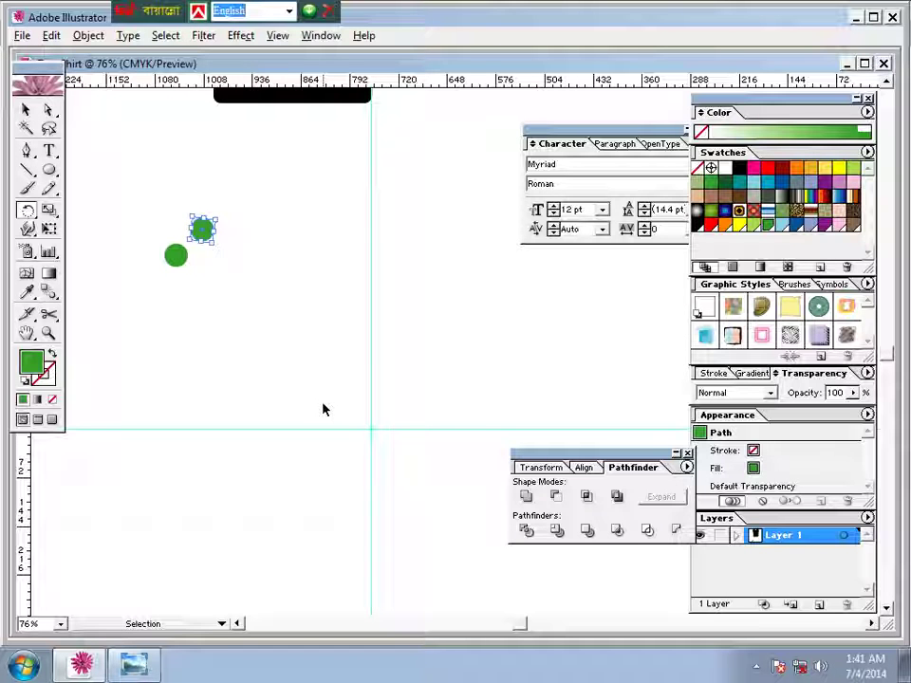
pyautogui.hotkey('ctrl', 'd')
pyautogui.hotkey('ctrl', 'd')
pyautogui.hotkey('ctrl', 'd')
pyautogui.hotkey('ctrl', 'd')
pyautogui.hotkey('ctrl', 'd')
pyautogui.hotkey('ctrl', 'd')
pyautogui.hotkey('ctrl', 'd')
pyautogui.hotkey('ctrl', 'd')
pyautogui.hotkey('ctrl', 'd')
pyautogui.hotkey('ctrl', 'd')
pyautogui.hotkey('ctrl', 'd')
pyautogui.hotkey('ctrl', 'd')
pyautogui.hotkey('ctrl', 'd')
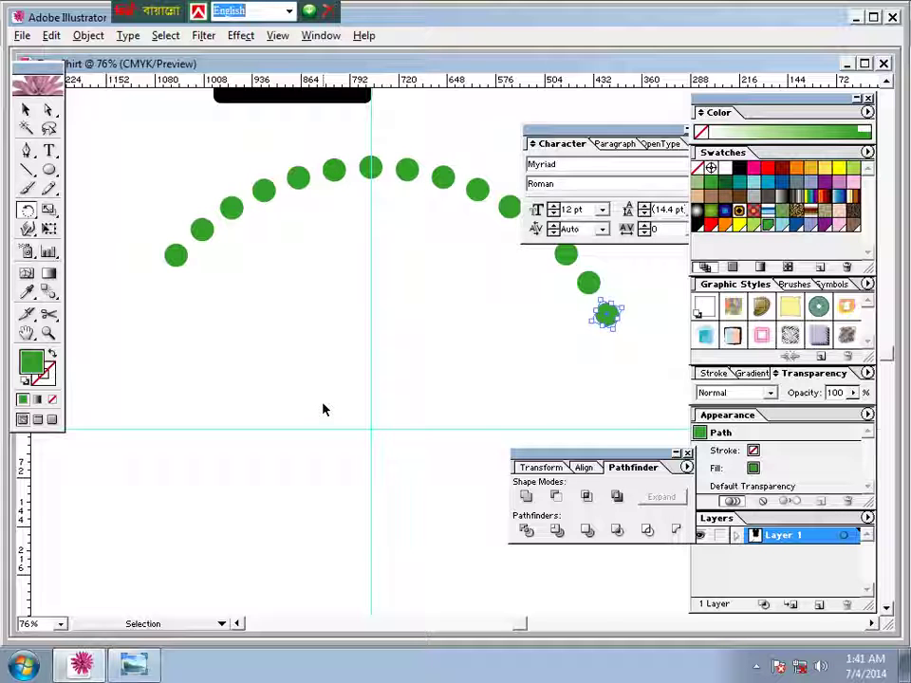
pyautogui.hotkey('ctrl', 'd')
pyautogui.hotkey('ctrl', 'd')
pyautogui.hotkey('ctrl', 'd')
pyautogui.hotkey('ctrl', 'd')
pyautogui.hotkey('ctrl', 'd')
pyautogui.hotkey('ctrl', 'd')
pyautogui.hotkey('ctrl', 'd')
pyautogui.hotkey('ctrl', 'd')
pyautogui.hotkey('ctrl', 'd')
pyautogui.hotkey('ctrl', 'd')
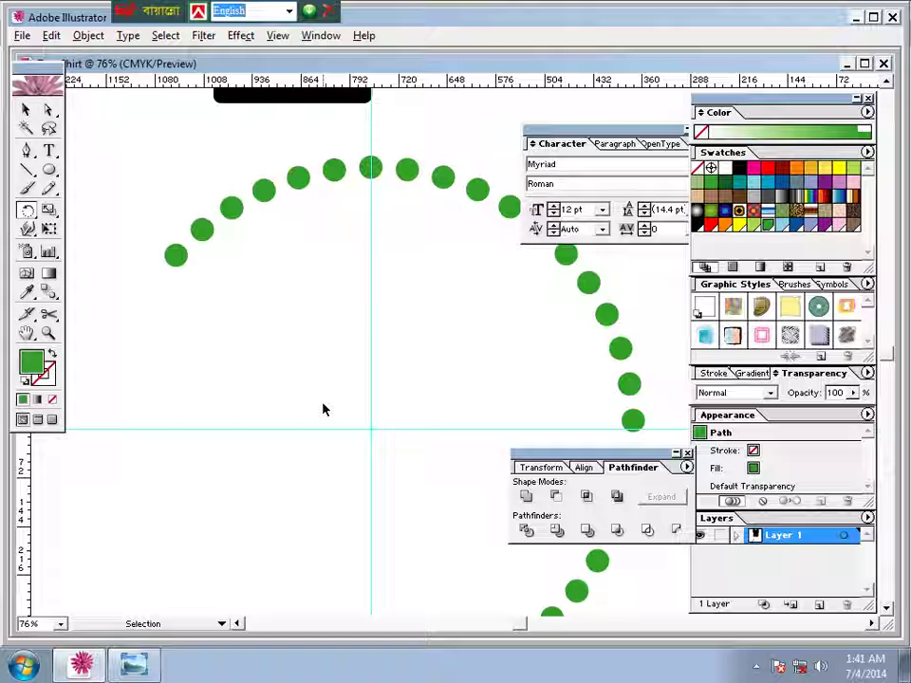
pyautogui.hotkey('ctrl', 'd')
pyautogui.hotkey('ctrl', 'd')
pyautogui.hotkey('ctrl', 'd')
pyautogui.hotkey('ctrl', 'd')
pyautogui.hotkey('ctrl', 'd')
pyautogui.hotkey('ctrl', 'd')
pyautogui.hotkey('ctrl', 'd')
pyautogui.hotkey('ctrl', 'd')
pyautogui.hotkey('ctrl', 'd')
pyautogui.hotkey('ctrl', 'd')
pyautogui.hotkey('ctrl', 'd')
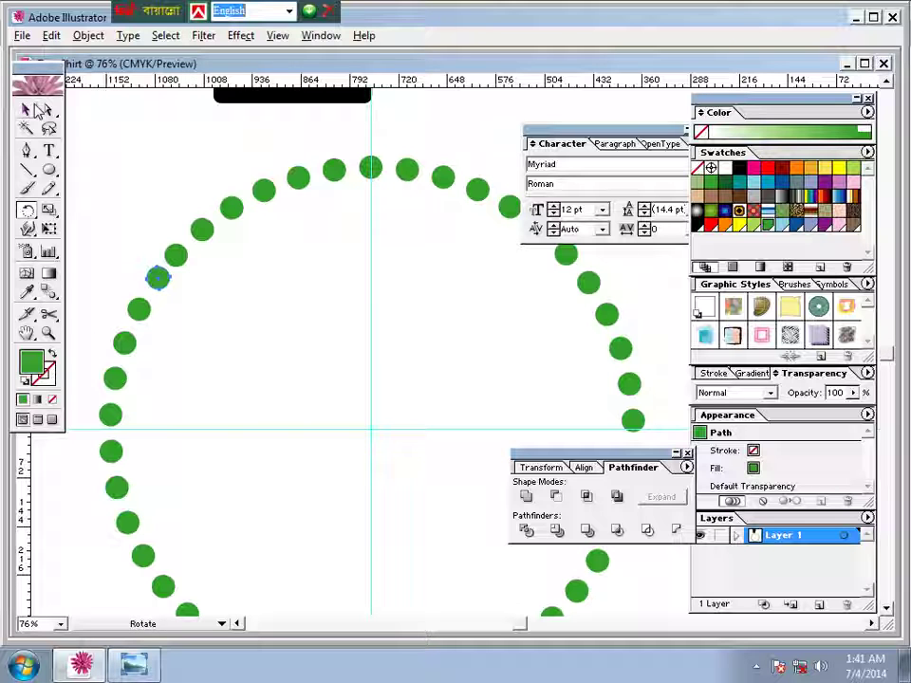
# Select the whole ring of dots and scale it down
pyautogui.click(25, 110)
pyautogui.click(390, 289)
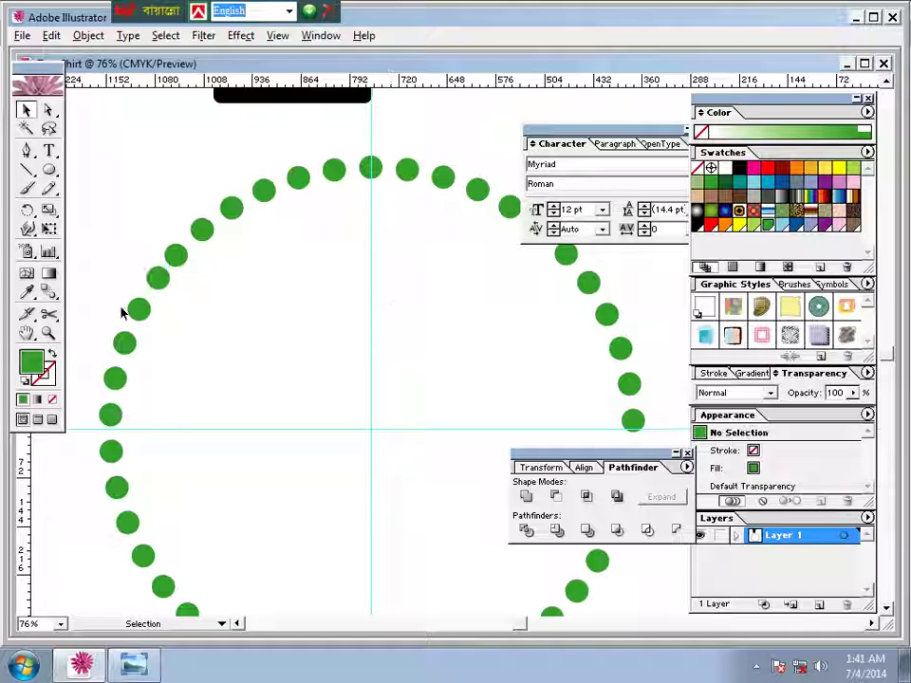
pyautogui.moveTo(78, 123)
pyautogui.mouseDown()
pyautogui.moveTo(560, 631)
pyautogui.moveTo(634, 598)
pyautogui.mouseUp()
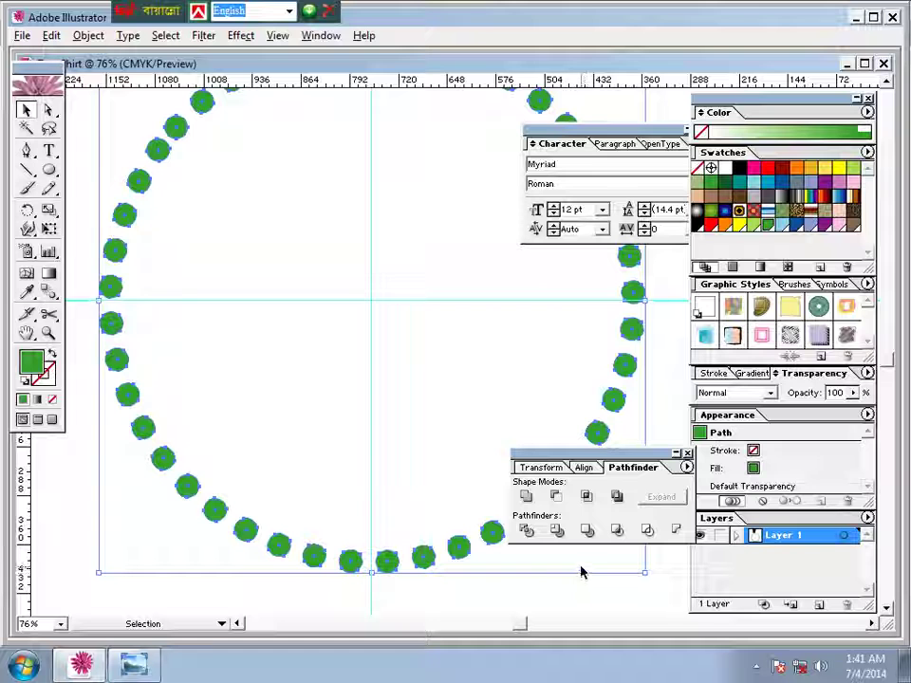
pyautogui.moveTo(642, 573); pyautogui.dragTo(494, 496)
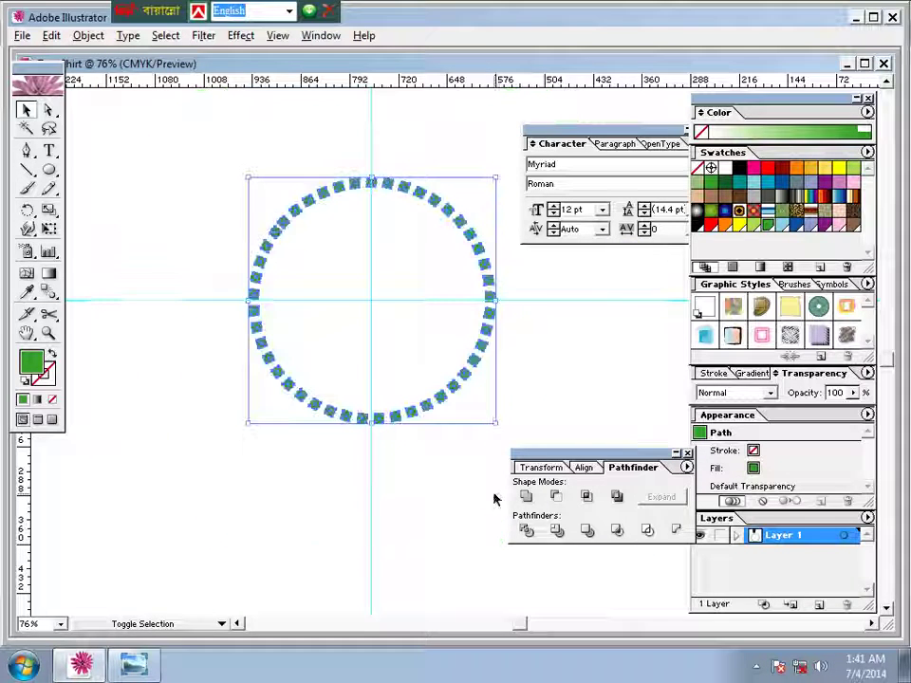
pyautogui.click(417, 525)
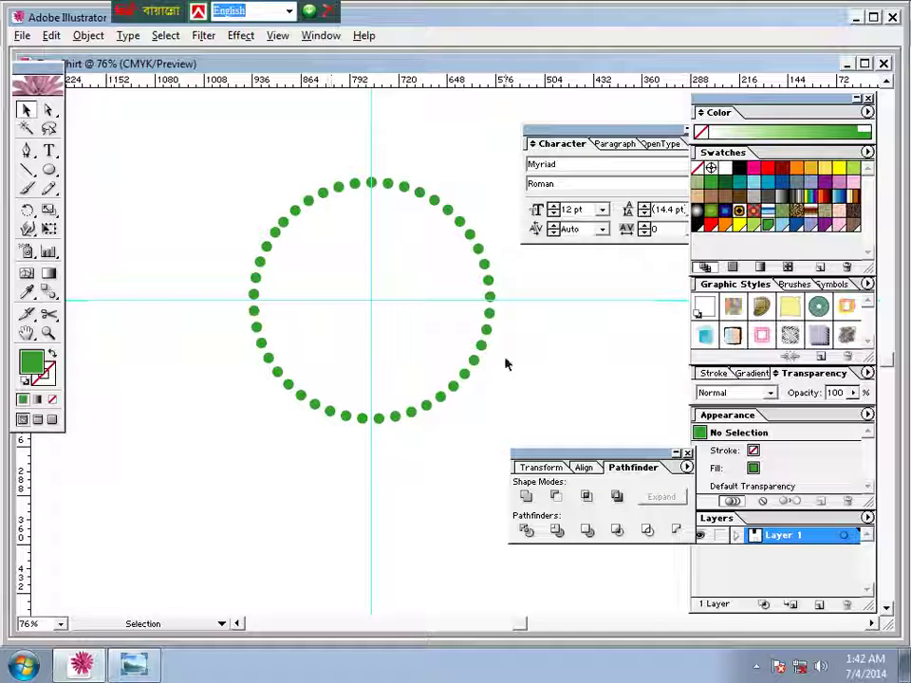
# Scale the whole dot ring uniformly to 125%
pyautogui.moveTo(213, 172); pyautogui.dragTo(535, 438)
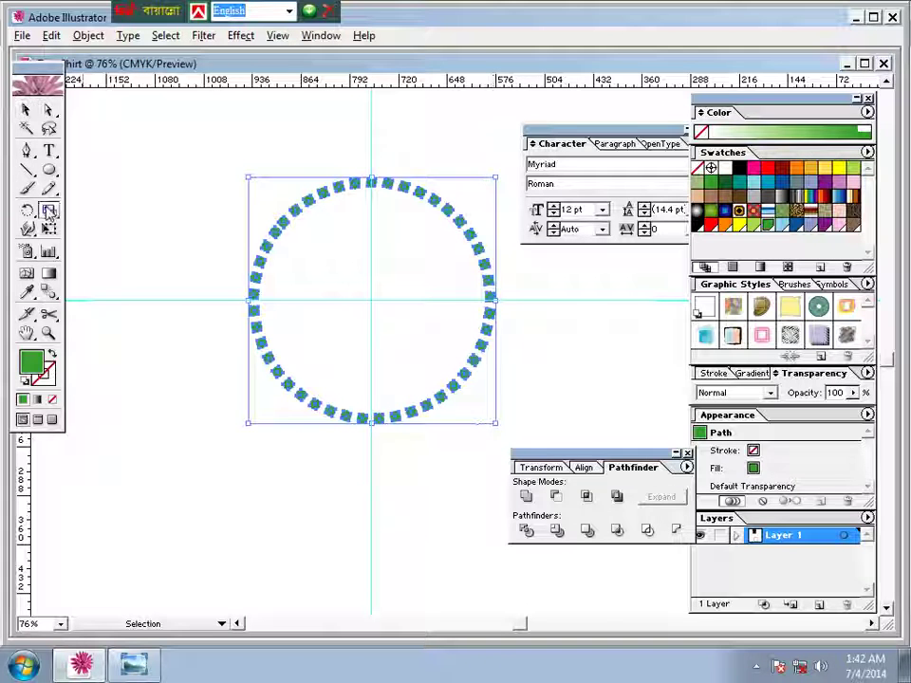
pyautogui.doubleClick(47, 212)
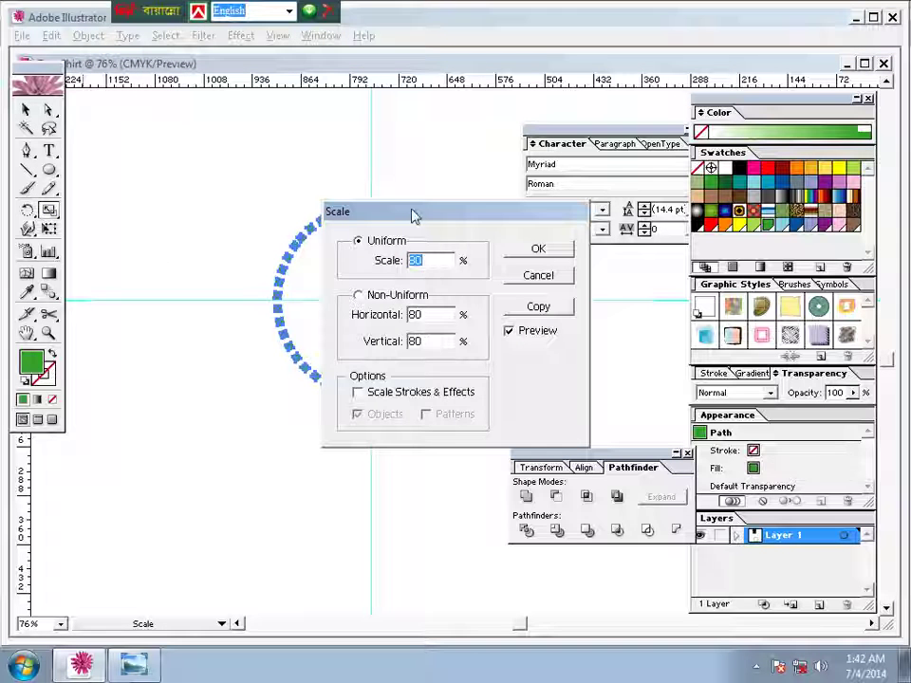
pyautogui.moveTo(412, 214); pyautogui.dragTo(311, 415)
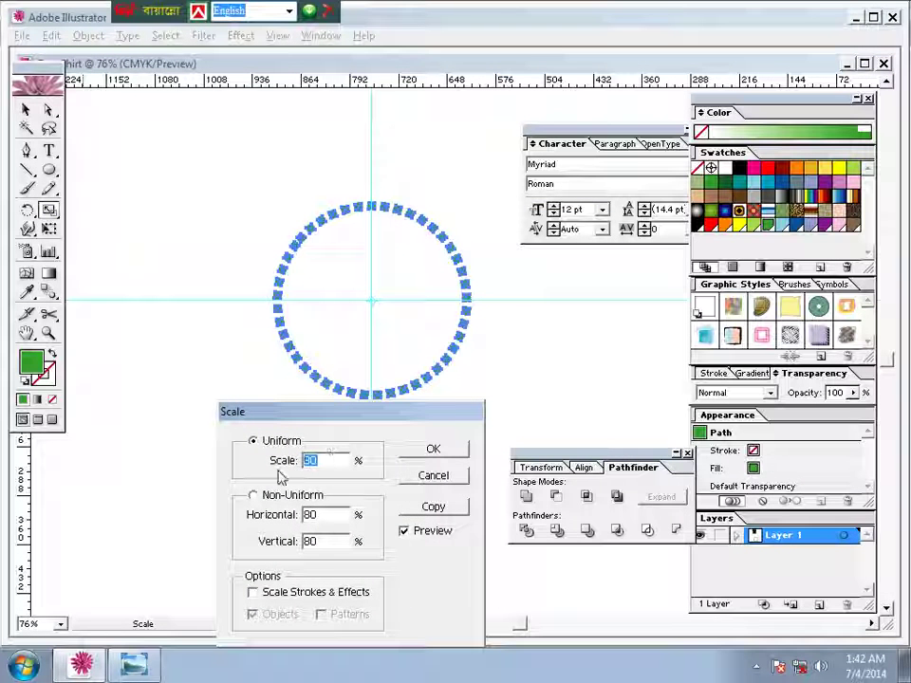
pyautogui.write('100')
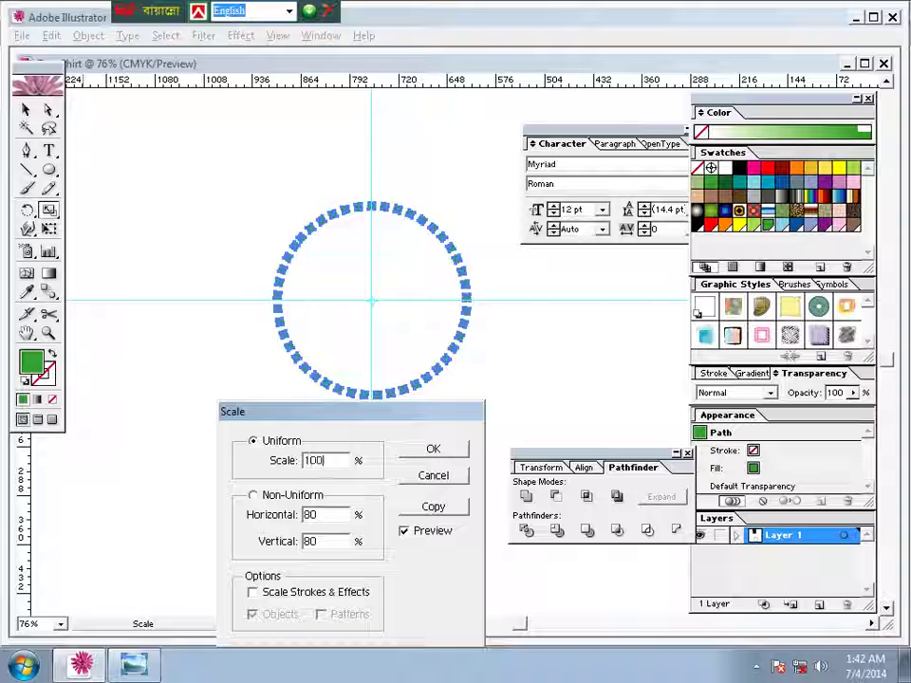
pyautogui.press('BackSpace')
pyautogui.press('BackSpace')
pyautogui.write('25')
pyautogui.press('Return')
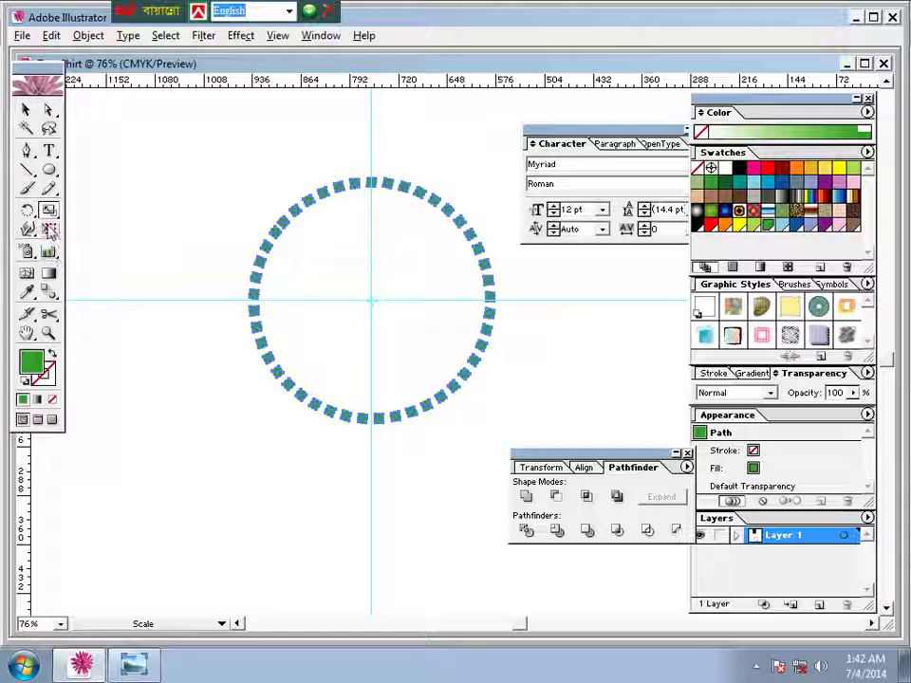
# Try an 80% scaled copy of the ring, then undo it
pyautogui.doubleClick(50, 211)
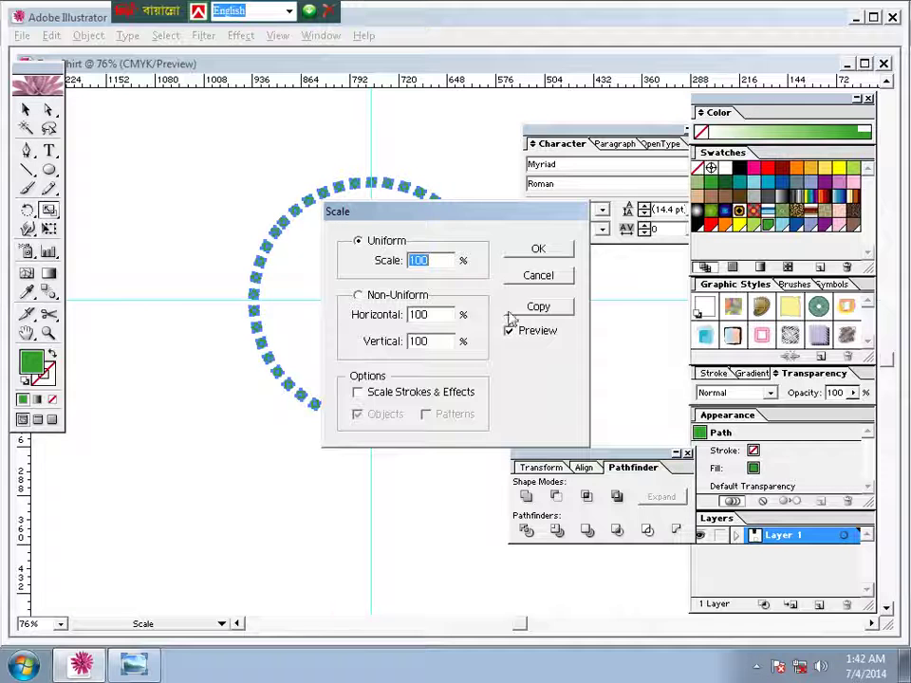
pyautogui.write('80')
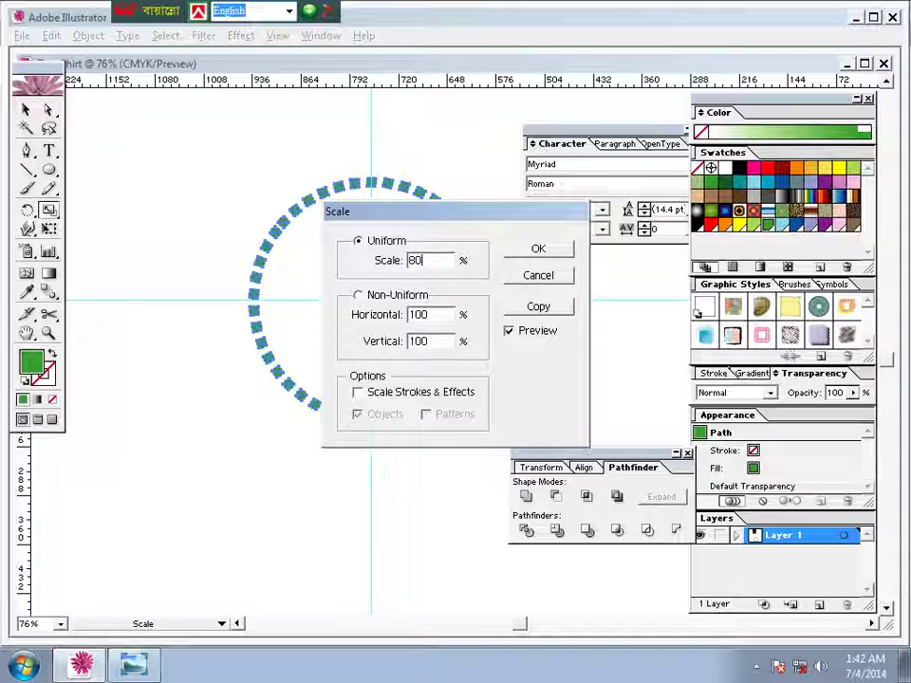
pyautogui.click(535, 308)
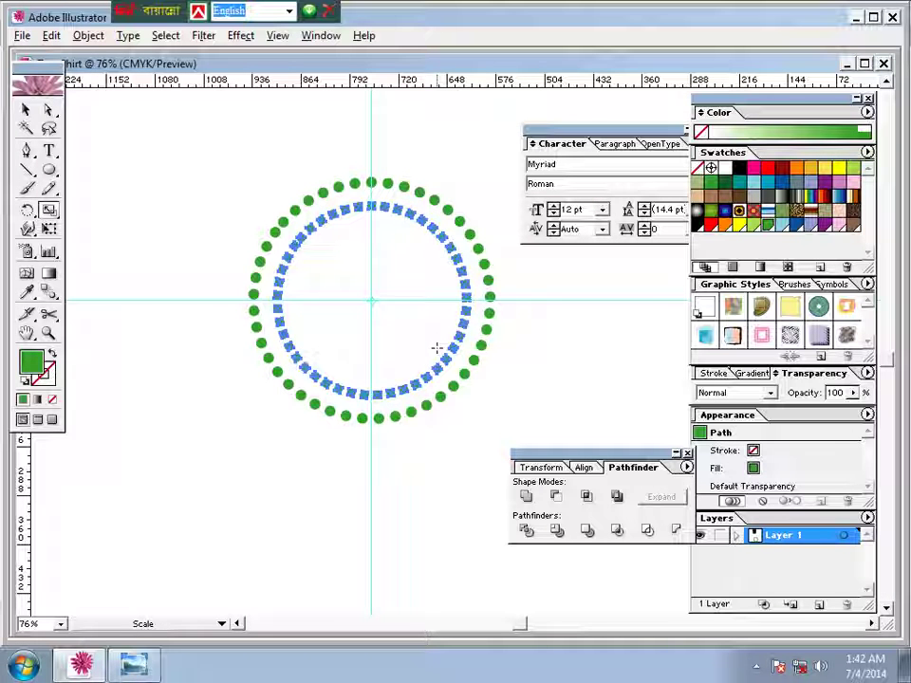
pyautogui.hotkey('ctrl', 'z')
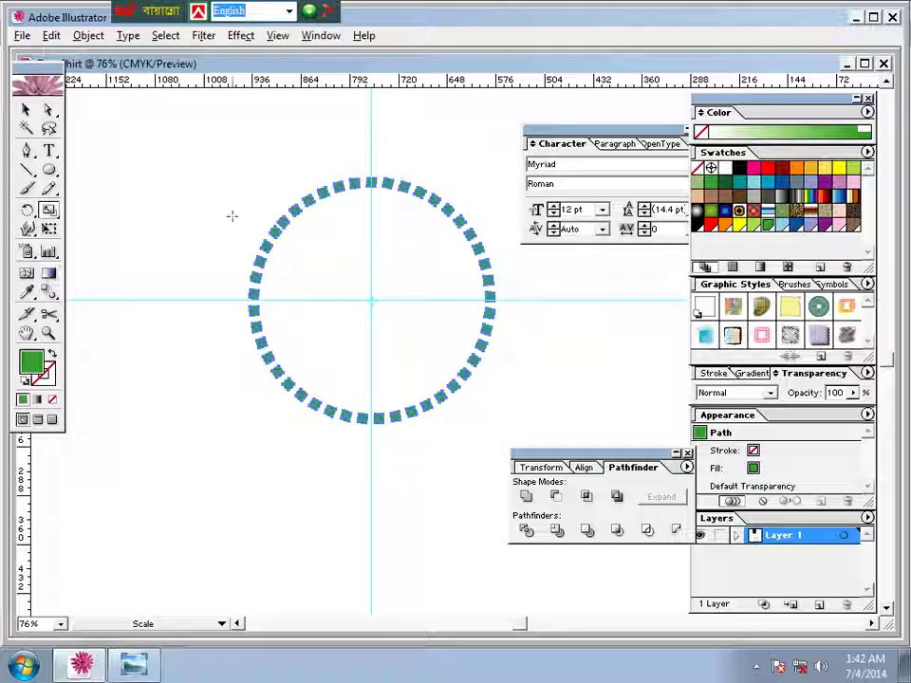
# Add an 85% scaled copy inside the ring and repeat it with Ctrl+D for more inner rings
pyautogui.doubleClick(49, 210)
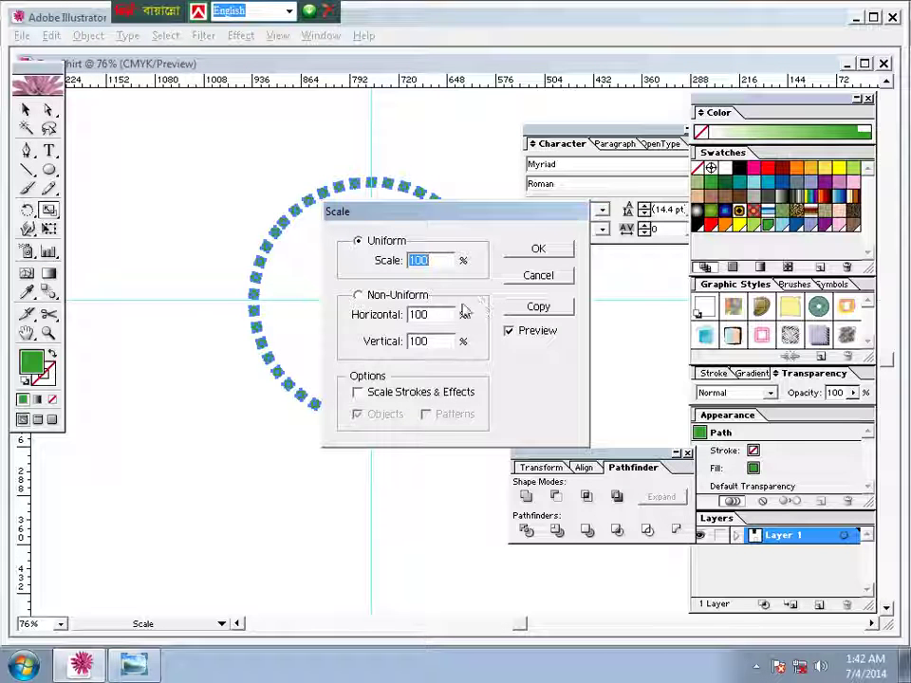
pyautogui.write('8')
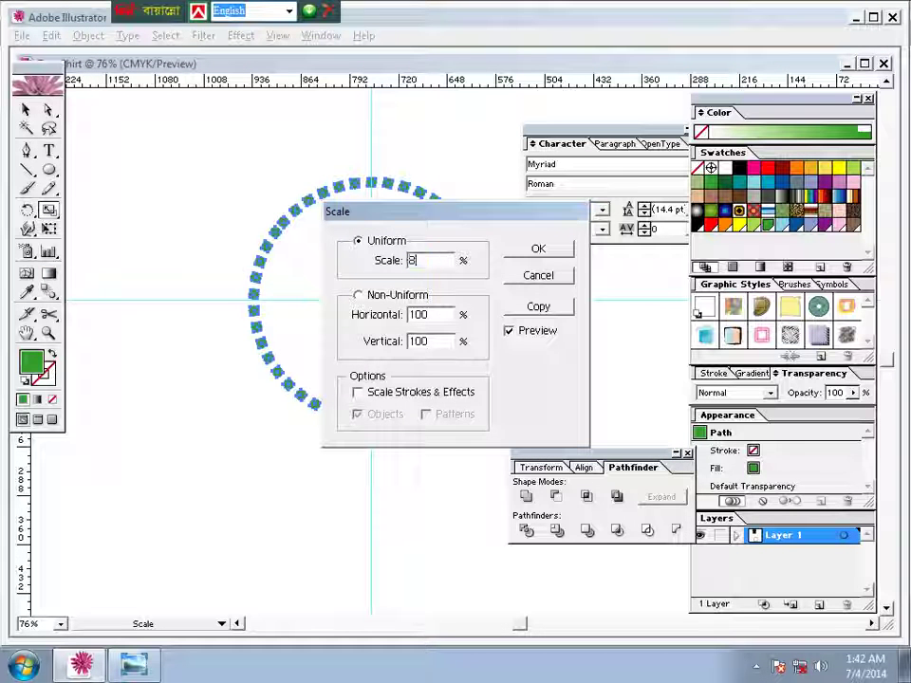
pyautogui.write('5')
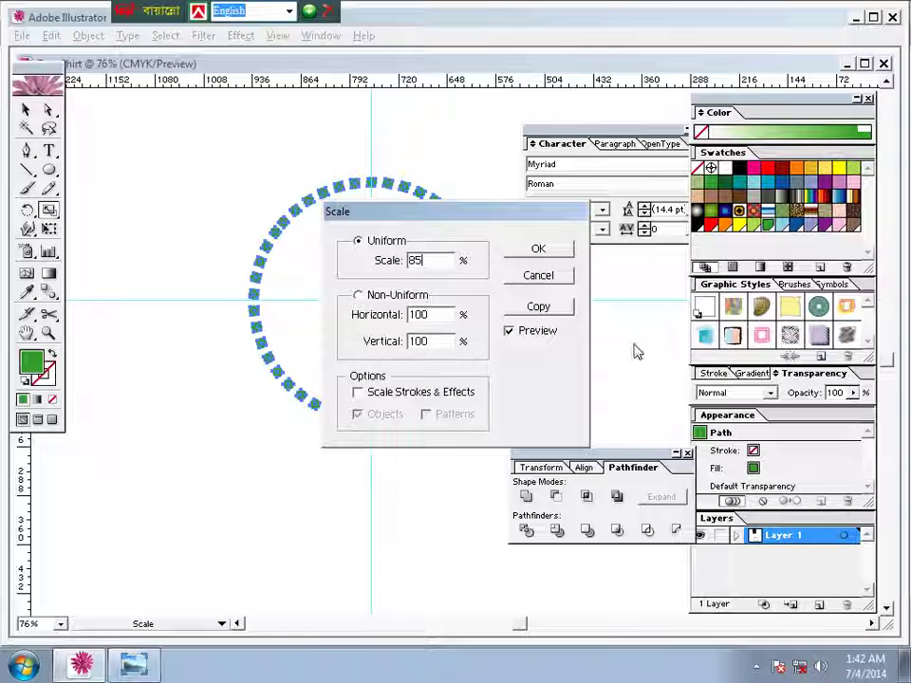
pyautogui.press('Tab')
pyautogui.click(529, 308)
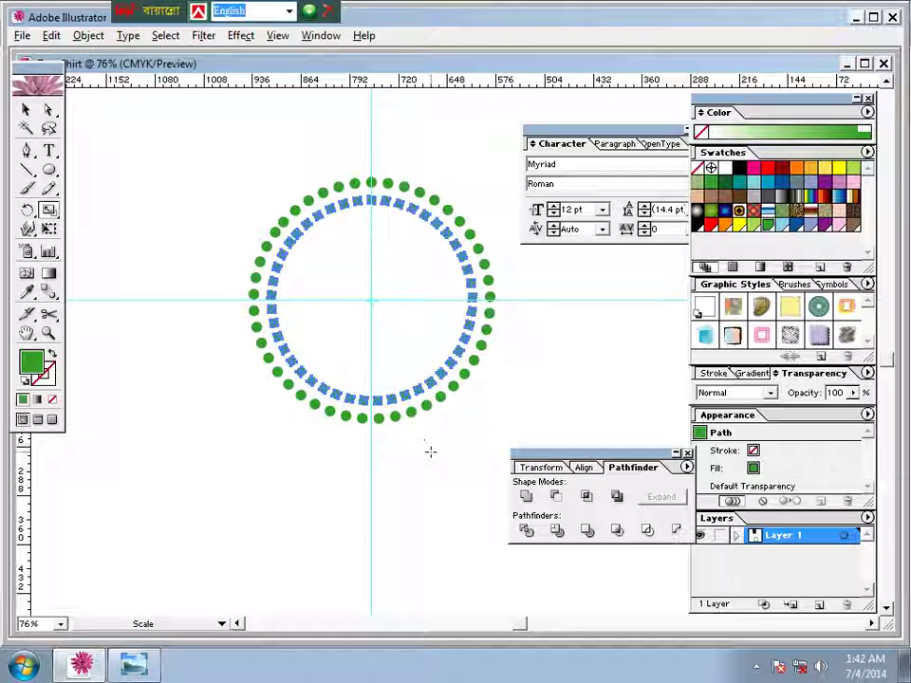
pyautogui.press('v')
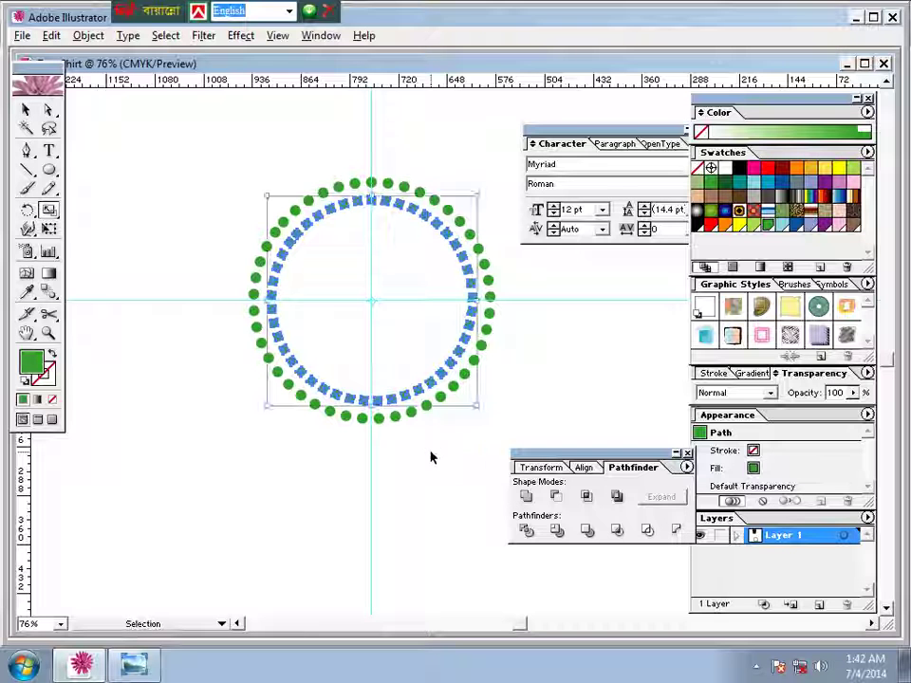
pyautogui.hotkey('ctrl', 'd')
pyautogui.hotkey('ctrl', 'd')
pyautogui.hotkey('ctrl', 'd')
pyautogui.hotkey('ctrl', 'd')
pyautogui.hotkey('ctrl', 'd')
pyautogui.hotkey('ctrl', 'd')
pyautogui.hotkey('ctrl', 'd')
pyautogui.hotkey('ctrl', 'd')
pyautogui.hotkey('ctrl', 'd')
pyautogui.hotkey('ctrl', 'd')
pyautogui.hotkey('ctrl', 'd')
pyautogui.hotkey('ctrl', 'd')
pyautogui.hotkey('ctrl', 'd')
pyautogui.hotkey('ctrl', 'd')
pyautogui.hotkey('ctrl', 'd')
pyautogui.hotkey('ctrl', 'd')
pyautogui.hotkey('ctrl', 'd')
pyautogui.press('s')
pyautogui.hotkey('ctrl', 'd')
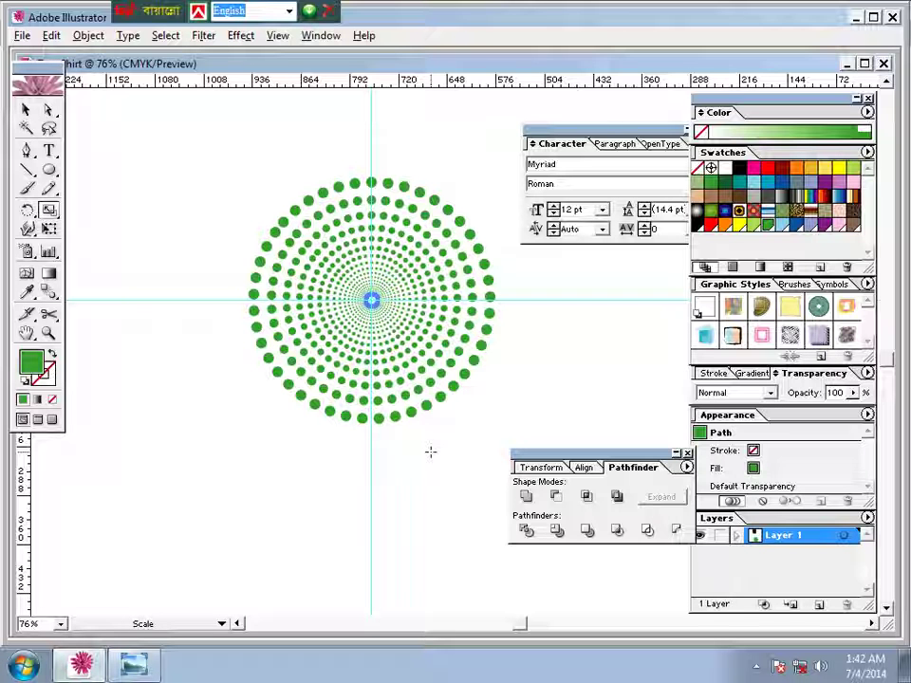
# Select all the concentric dot rings and group them
pyautogui.click(26, 109)
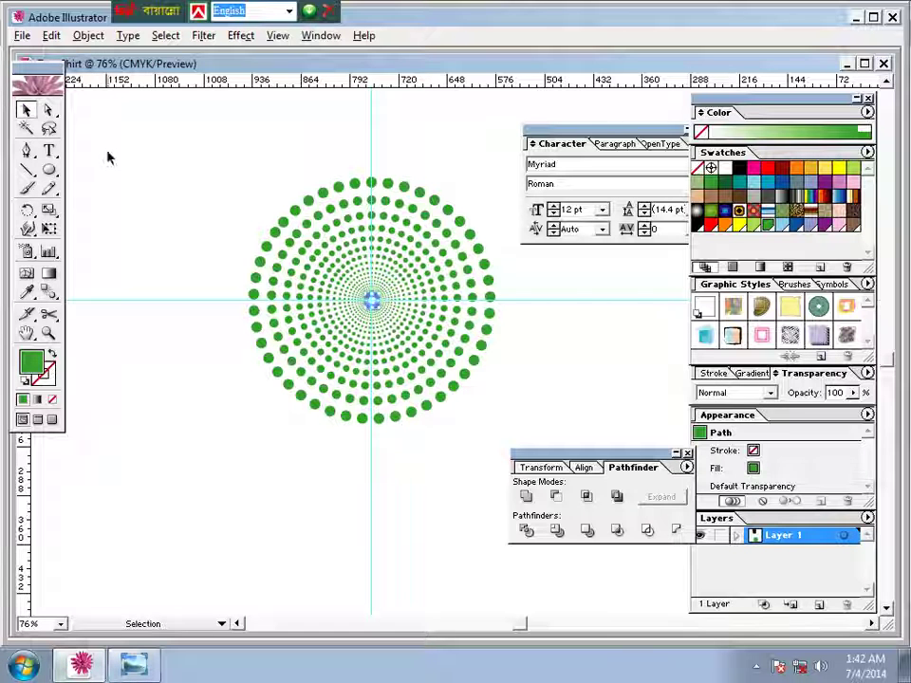
pyautogui.click(247, 229)
pyautogui.moveTo(226, 195); pyautogui.dragTo(478, 427)
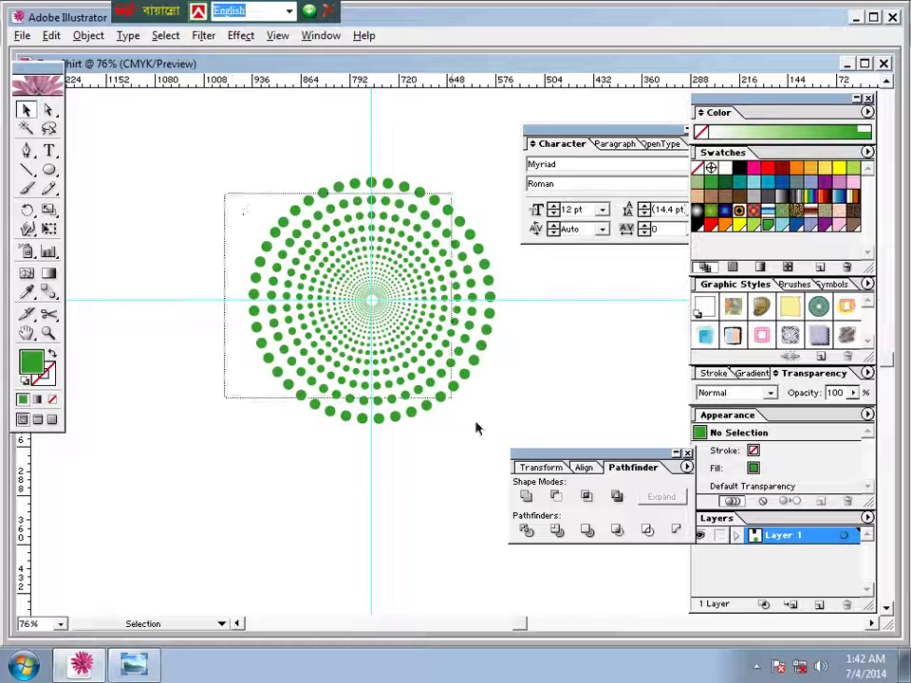
pyautogui.moveTo(224, 135); pyautogui.dragTo(533, 441)
pyautogui.rightClick(381, 286)
pyautogui.click(415, 338)
# Clear all guides and shrink the dot-ring group slightly around its centre
pyautogui.click(439, 468)
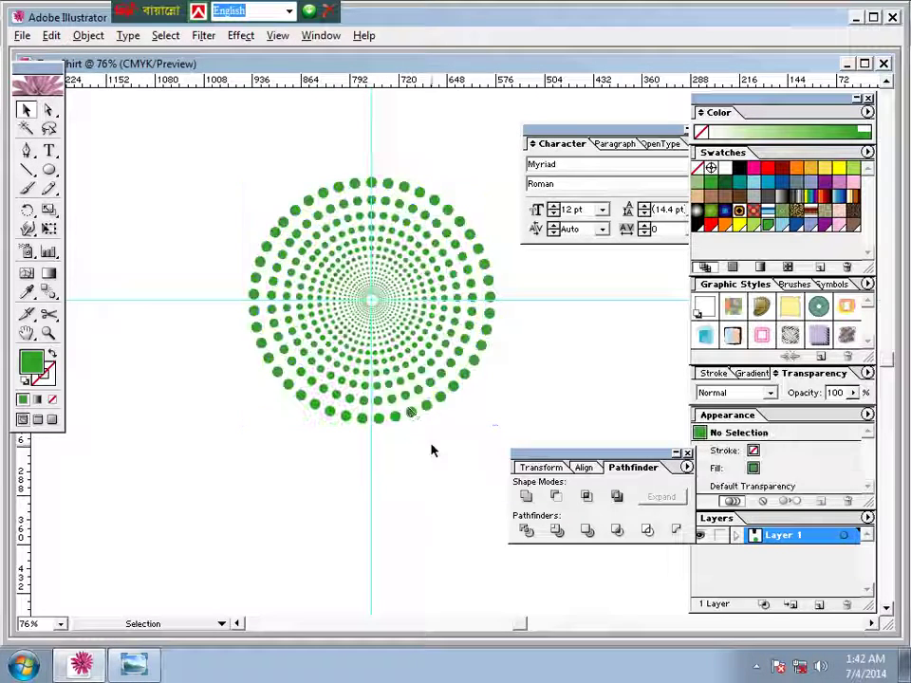
pyautogui.click(277, 36)
pyautogui.moveTo(296, 440)
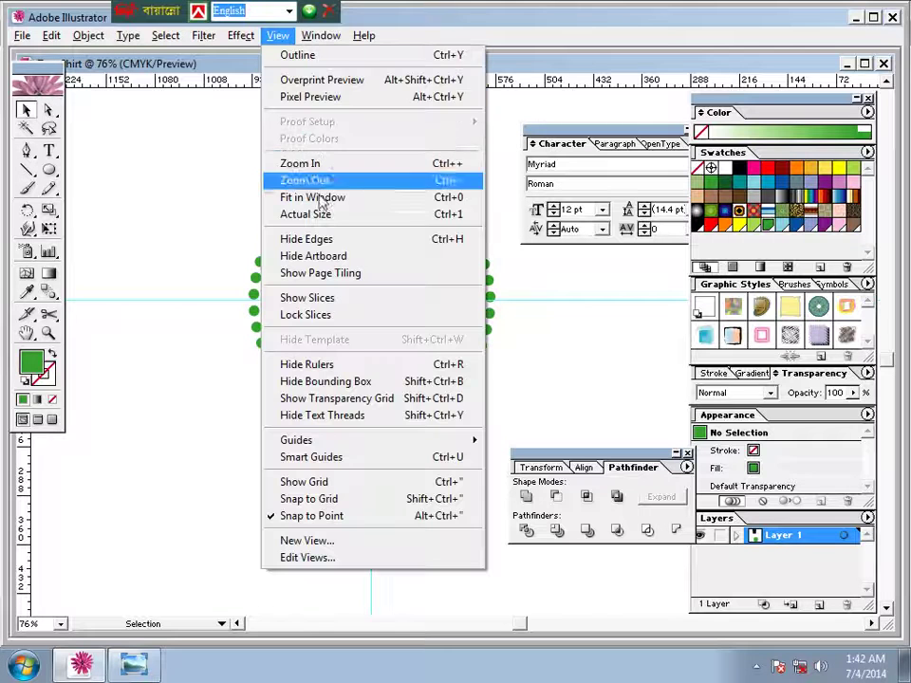
pyautogui.click(517, 507)
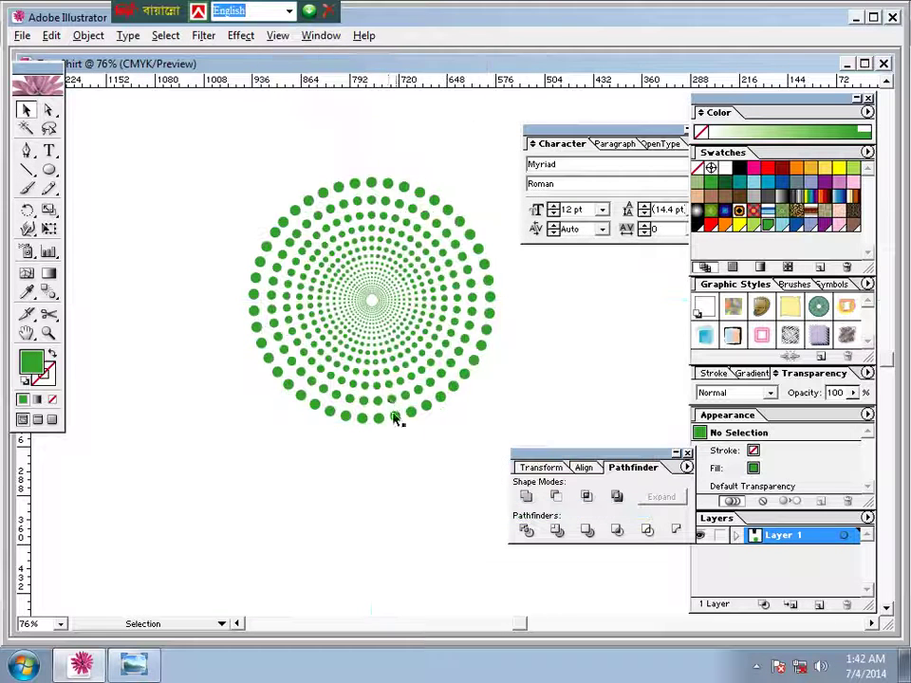
pyautogui.click(382, 372)
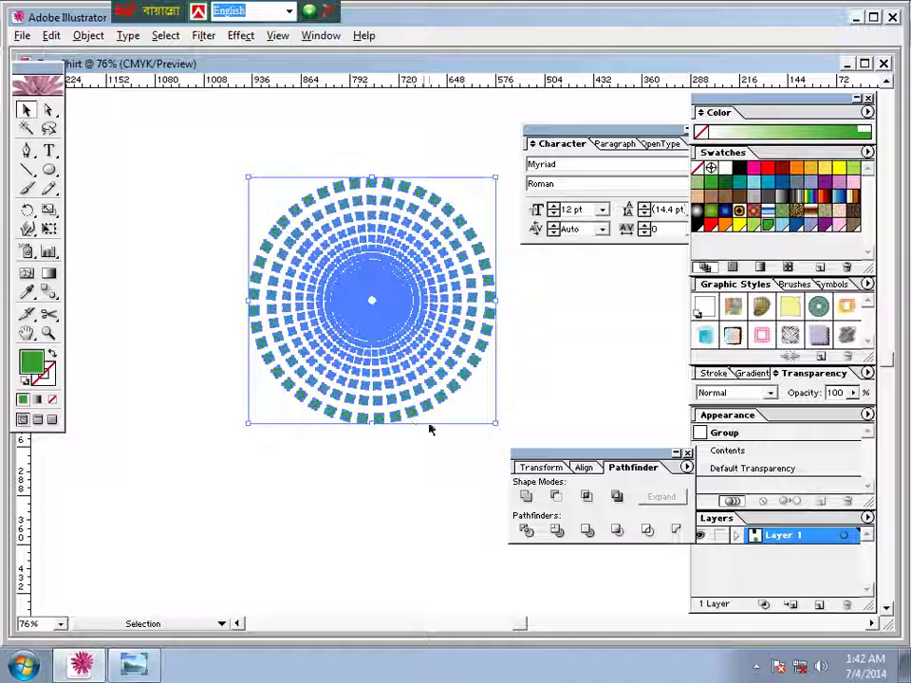
pyautogui.moveTo(493, 426); pyautogui.dragTo(461, 427)
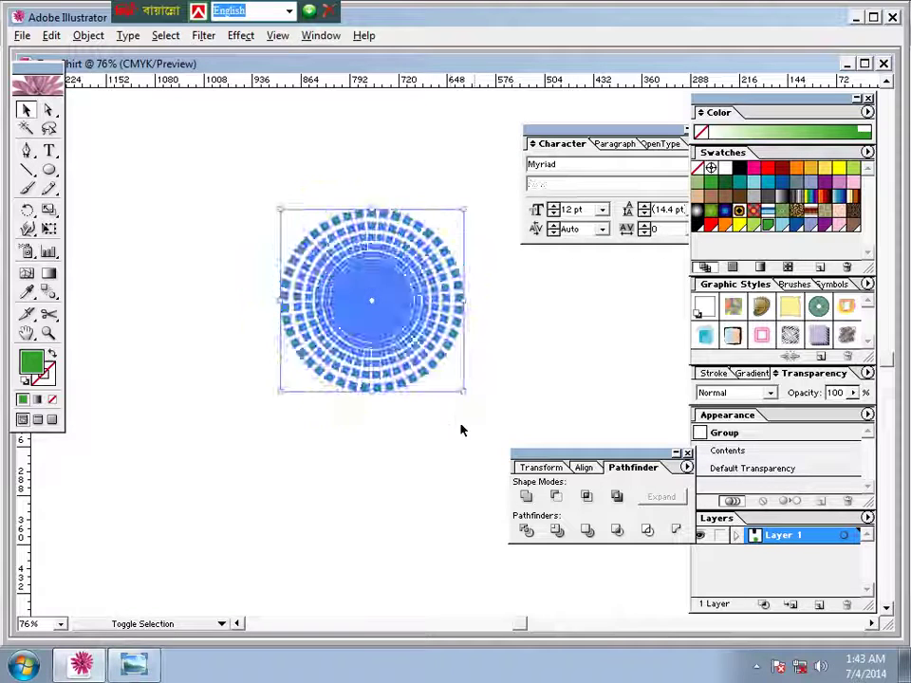
pyautogui.click(437, 425)
# Move the dot pattern onto the black T-shirt and shrink it to fit
pyautogui.moveTo(398, 351); pyautogui.dragTo(394, 653)
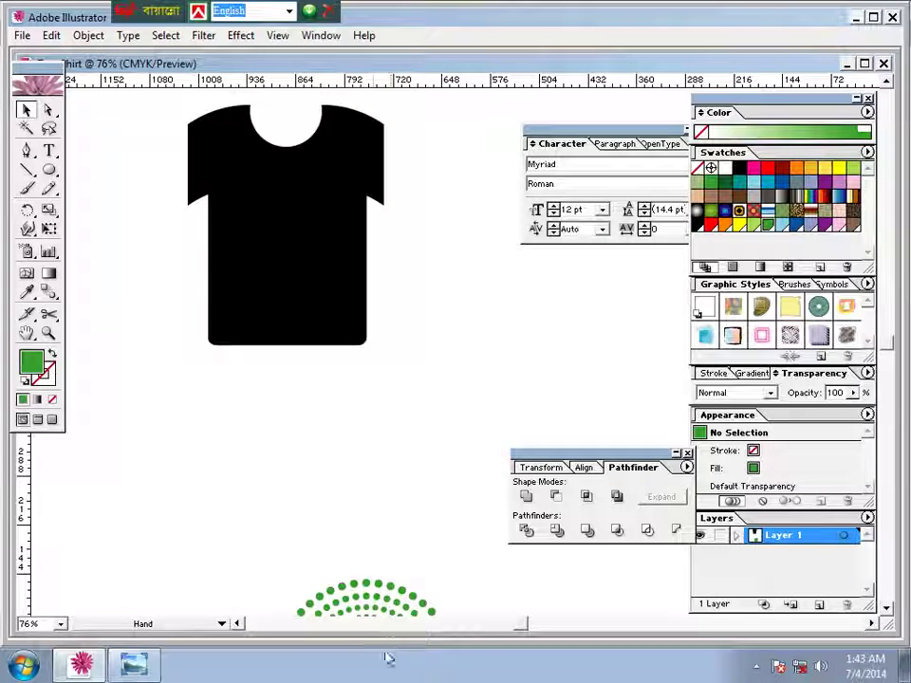
pyautogui.moveTo(370, 602)
pyautogui.mouseDown()
pyautogui.moveTo(282, 185)
pyautogui.moveTo(309, 187)
pyautogui.mouseUp()
pyautogui.click(354, 373)
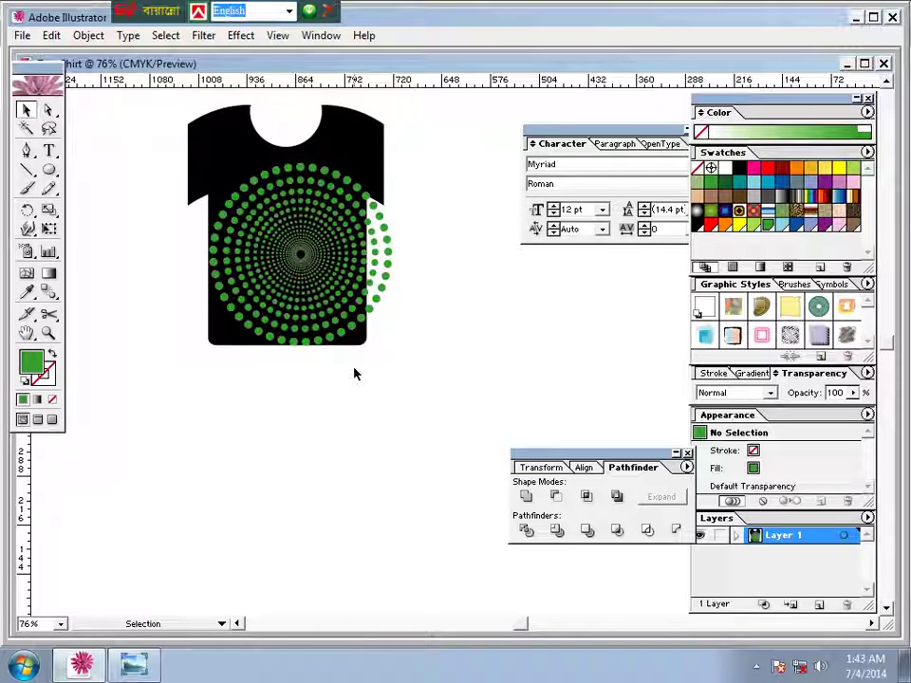
pyautogui.click(310, 298)
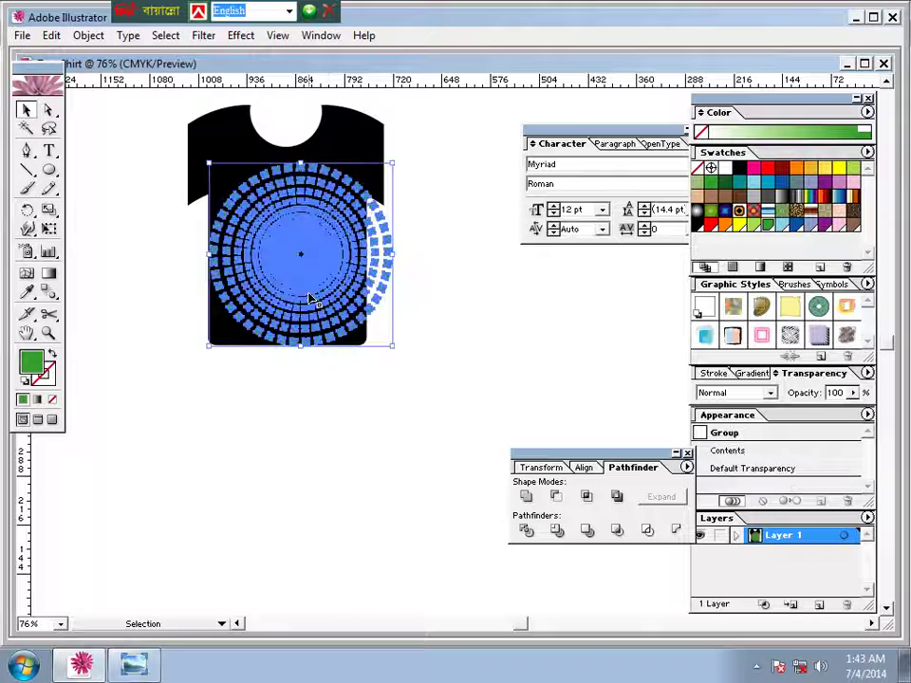
pyautogui.moveTo(394, 346); pyautogui.dragTo(370, 325)
pyautogui.click(399, 346)
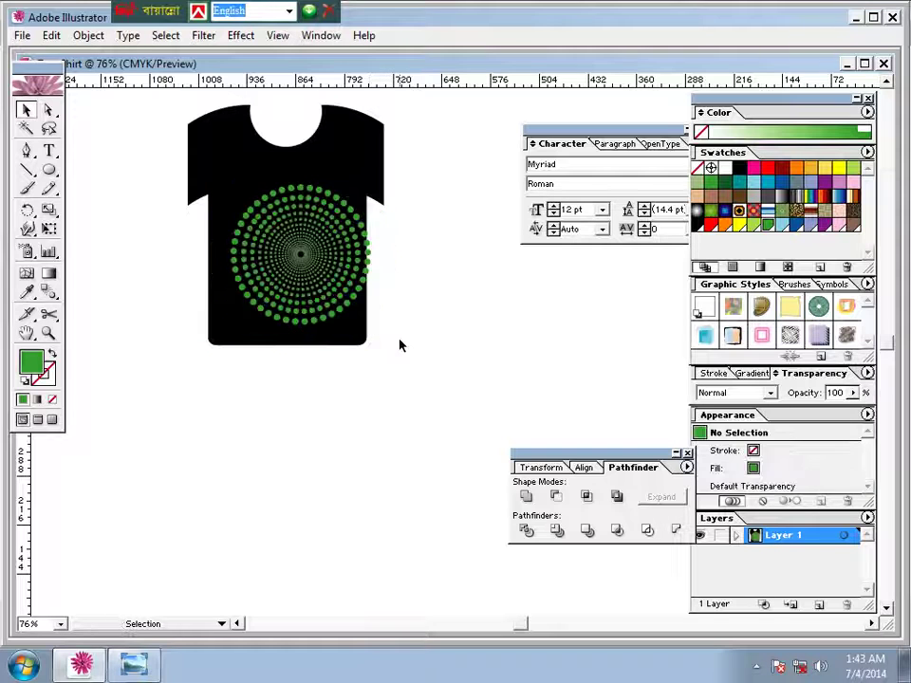
# Fine-tune the pattern's size and position so it sits centred on the shirt's chest
pyautogui.click(327, 299)
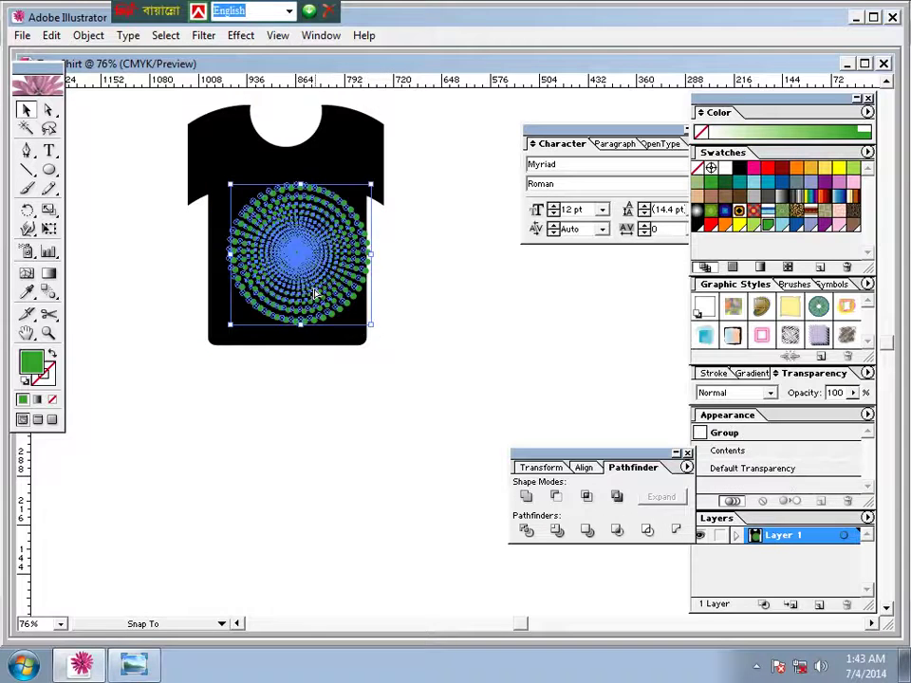
pyautogui.click(413, 296)
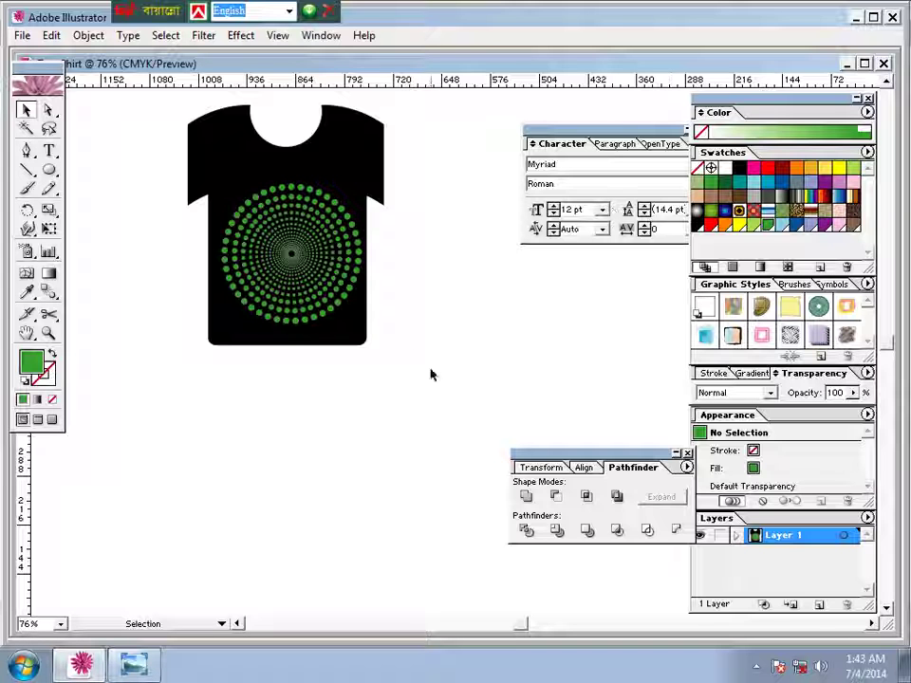
pyautogui.click(313, 254)
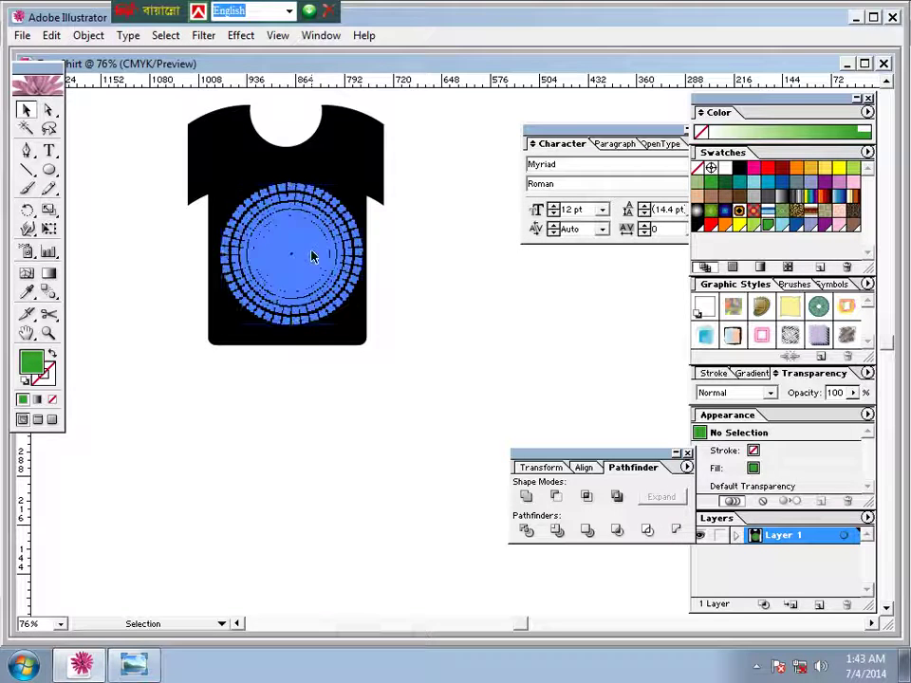
pyautogui.click(443, 289)
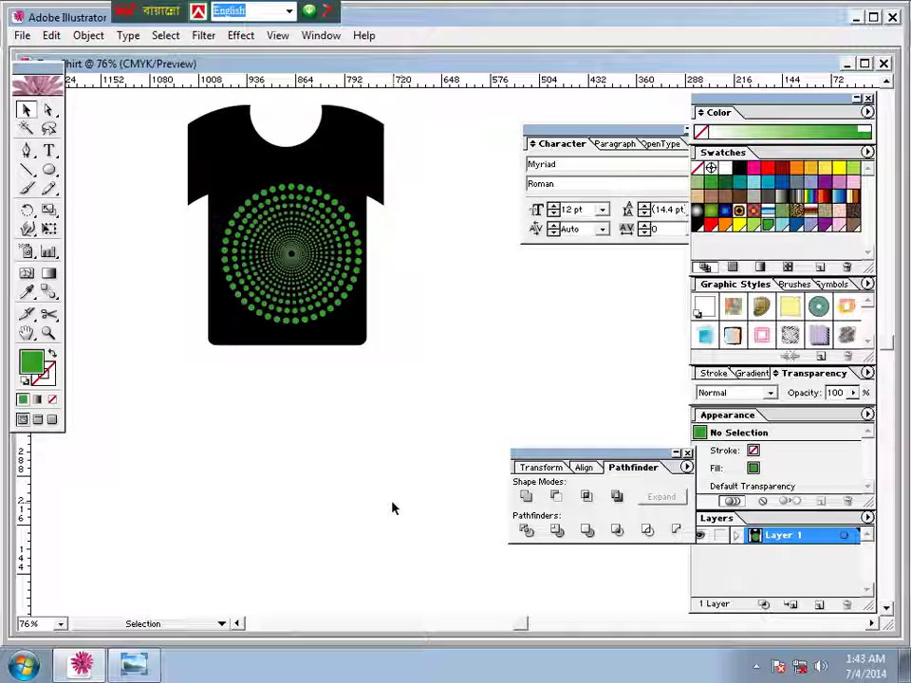
pyautogui.click(280, 286)
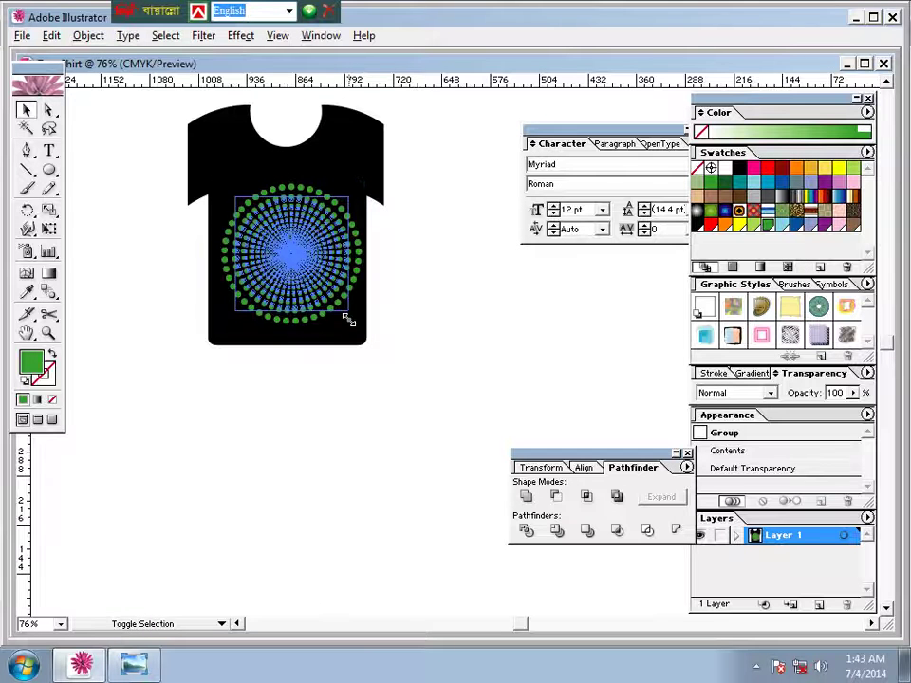
pyautogui.click(432, 323)
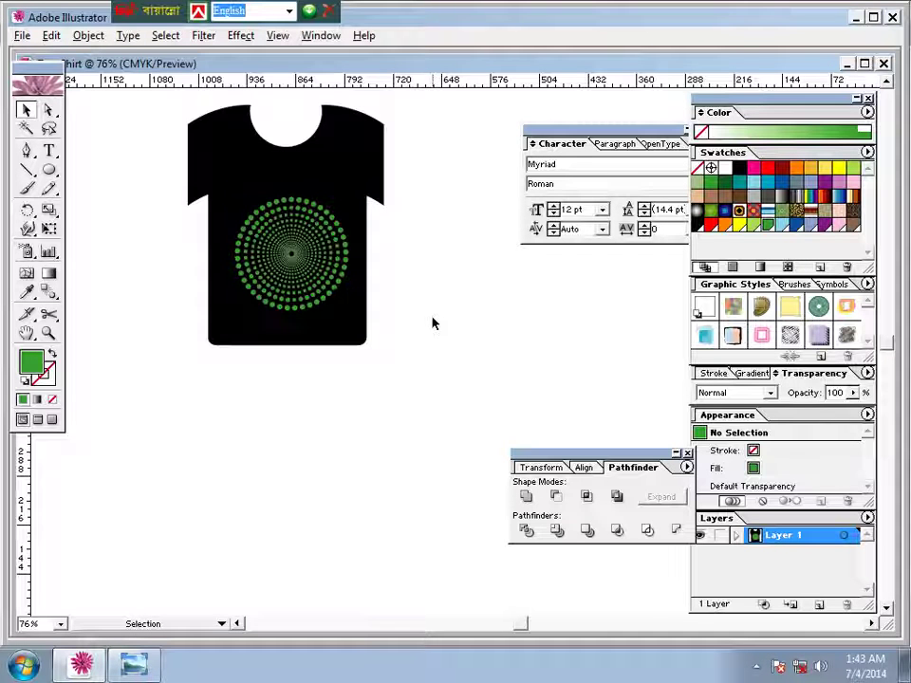
pyautogui.click(313, 276)
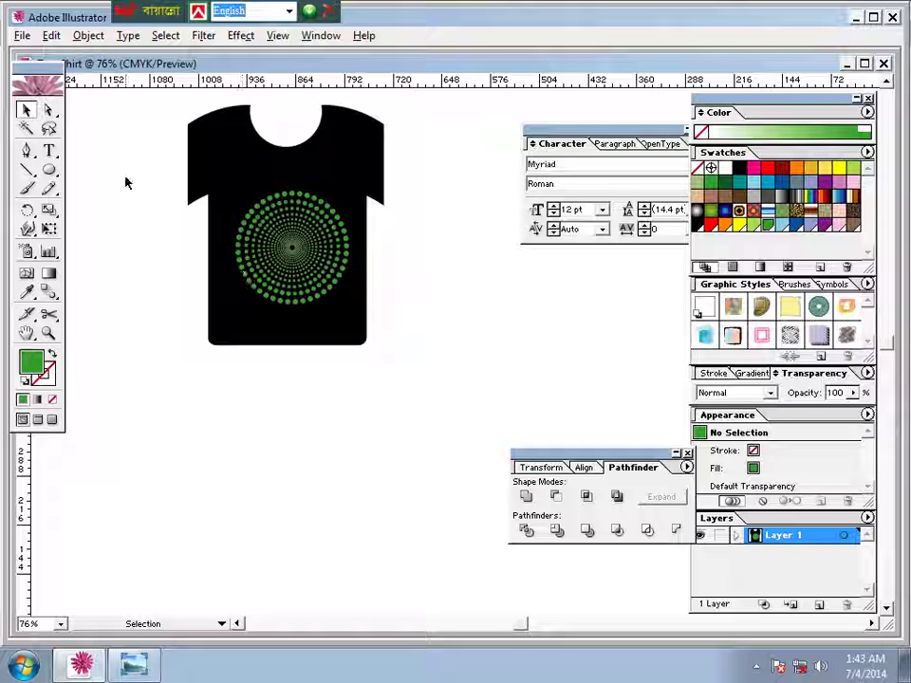
# Set the font to Jokerman and start typing SANJIDA FASHION below the T-shirt
pyautogui.click(52, 155)
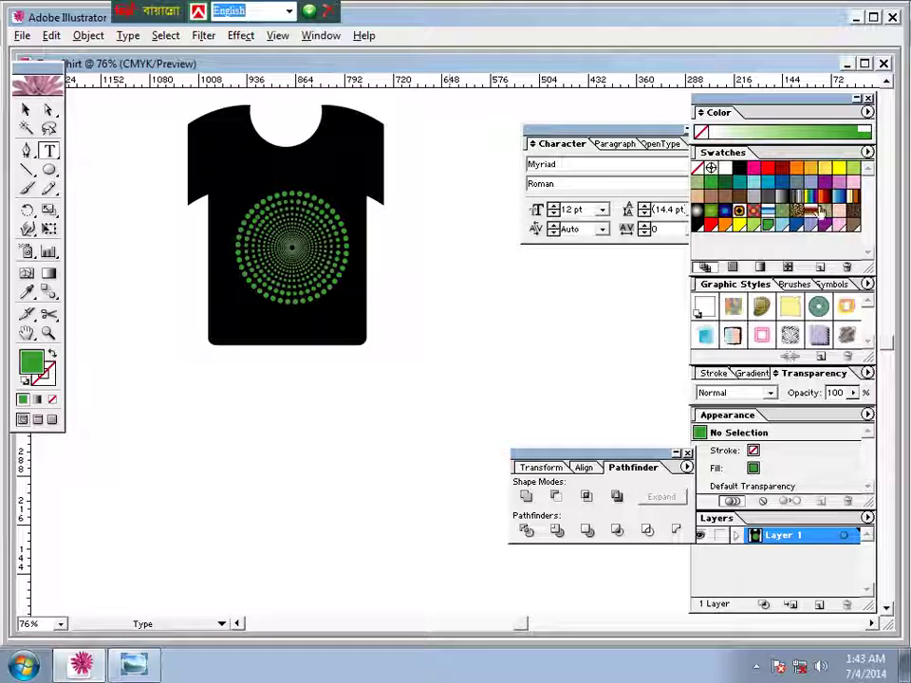
pyautogui.click(607, 166)
pyautogui.write('Jokerman')
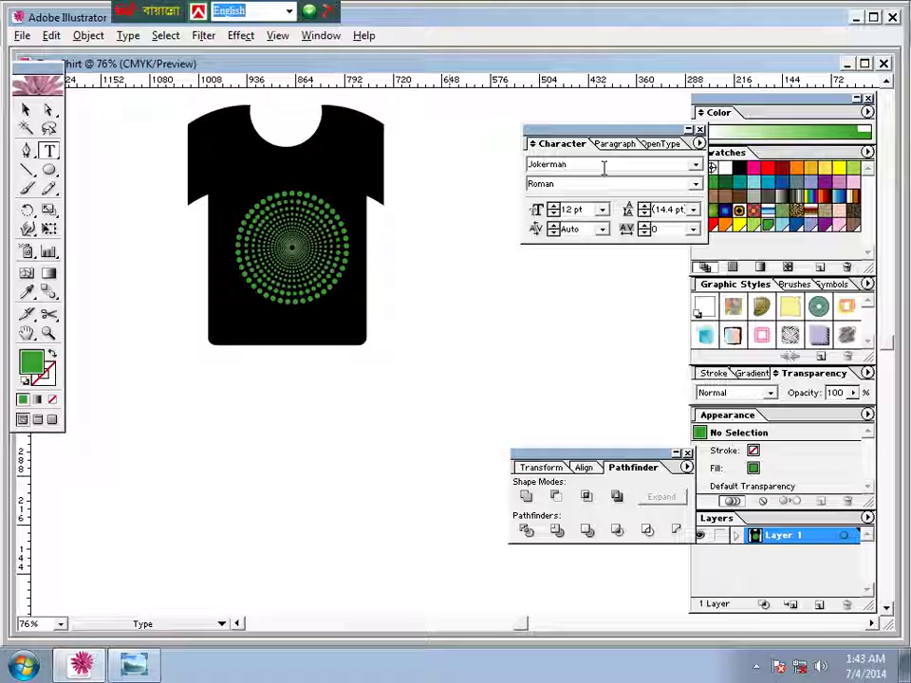
pyautogui.press('Return')
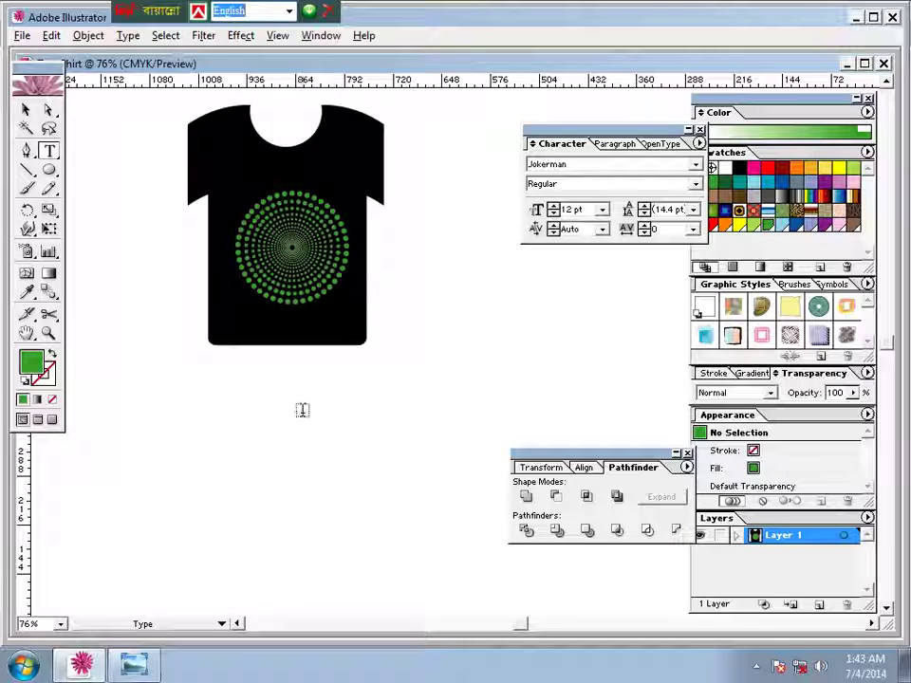
pyautogui.click(350, 397)
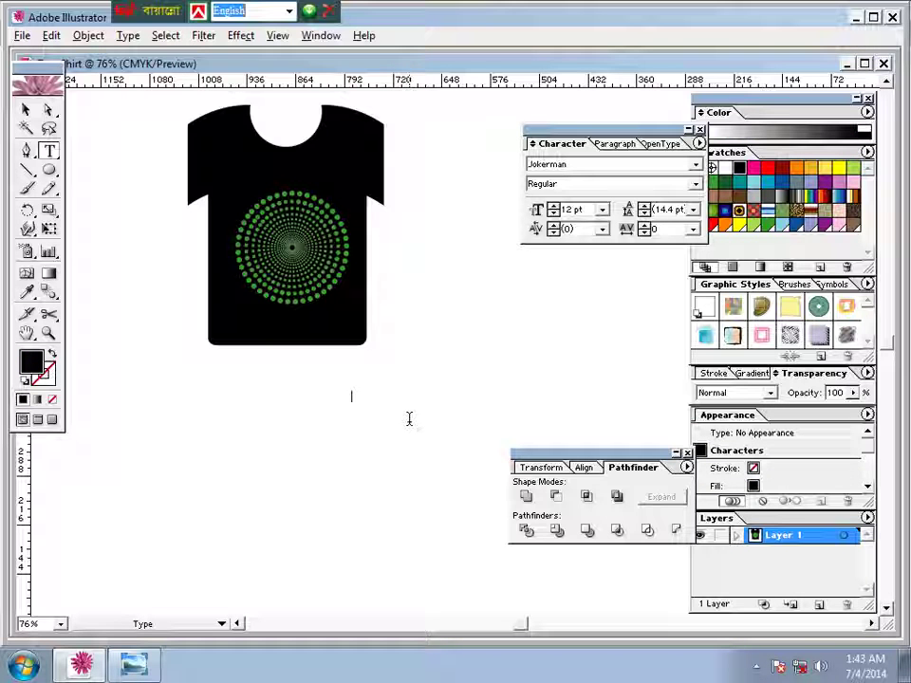
pyautogui.write('Sanjid')
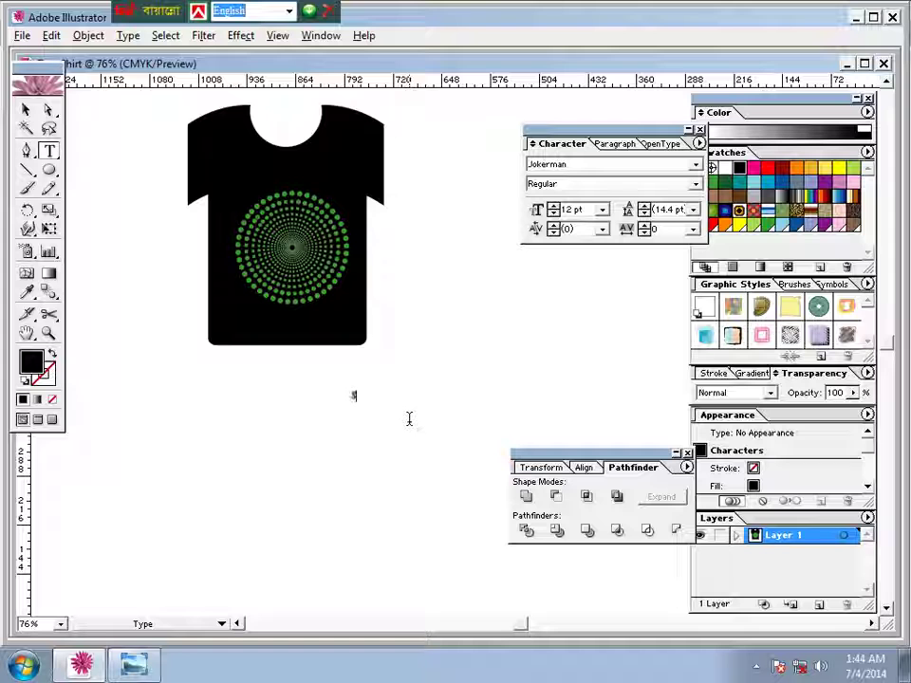
pyautogui.write('NJID')
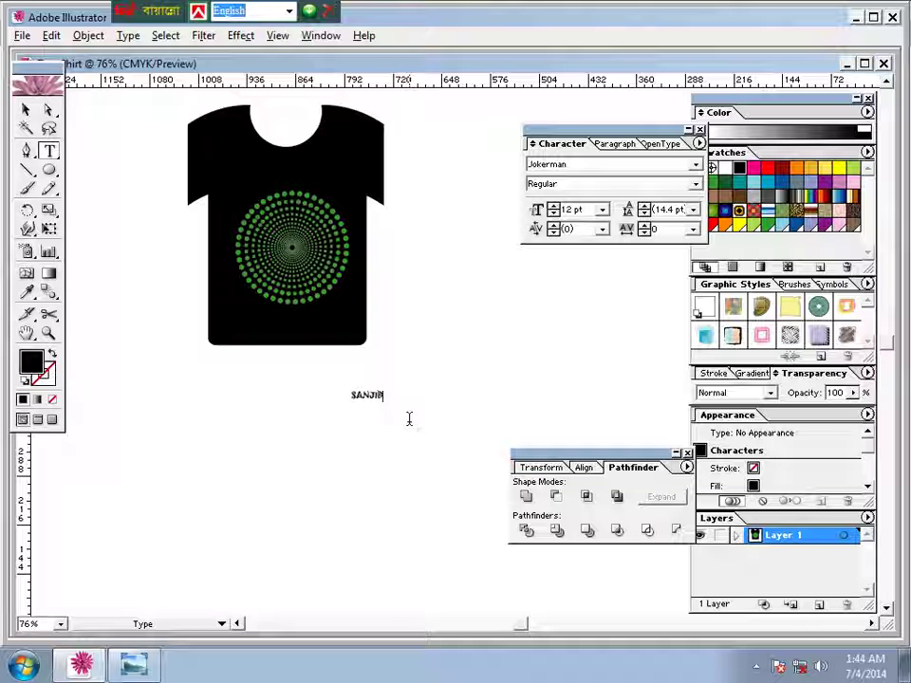
pyautogui.write(' I')
pyautogui.write('A FA')
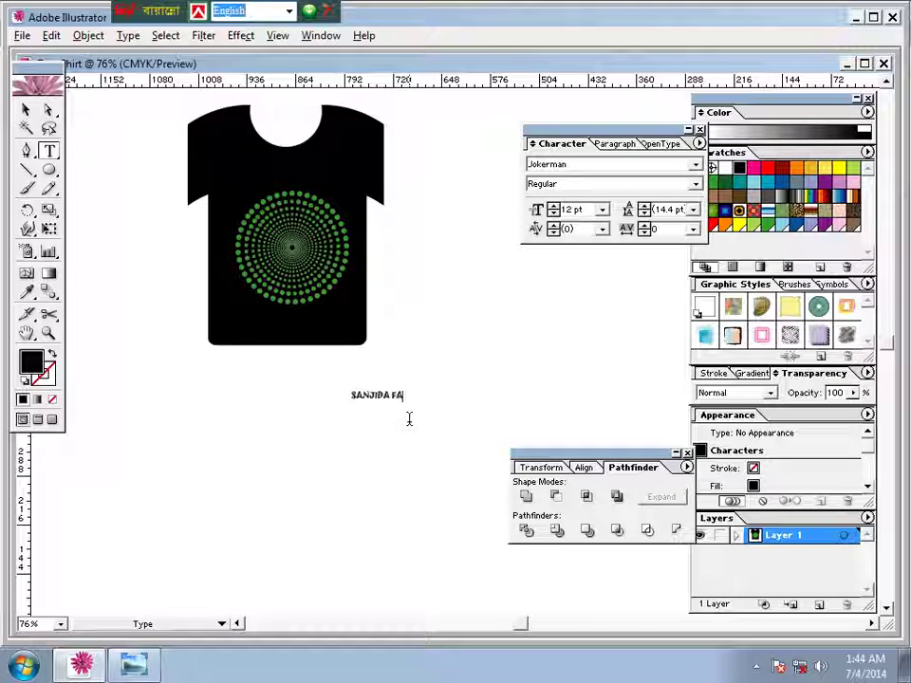
pyautogui.write('SHION')
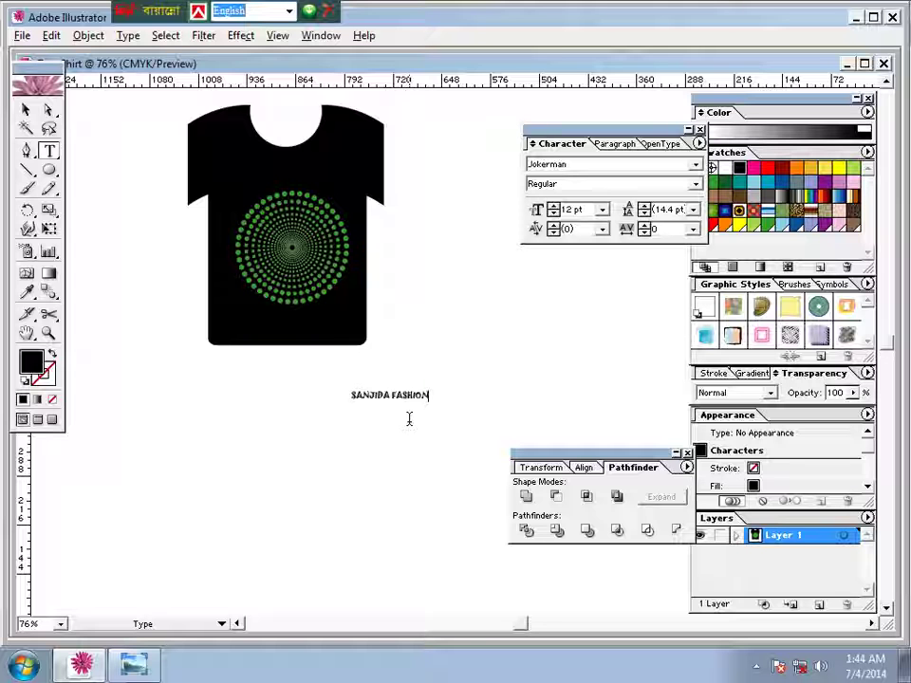
# Enlarge SANJIDA FASHION to 45.14 pt on the shirt's lower edge and pick a grey fill
pyautogui.click(29, 109)
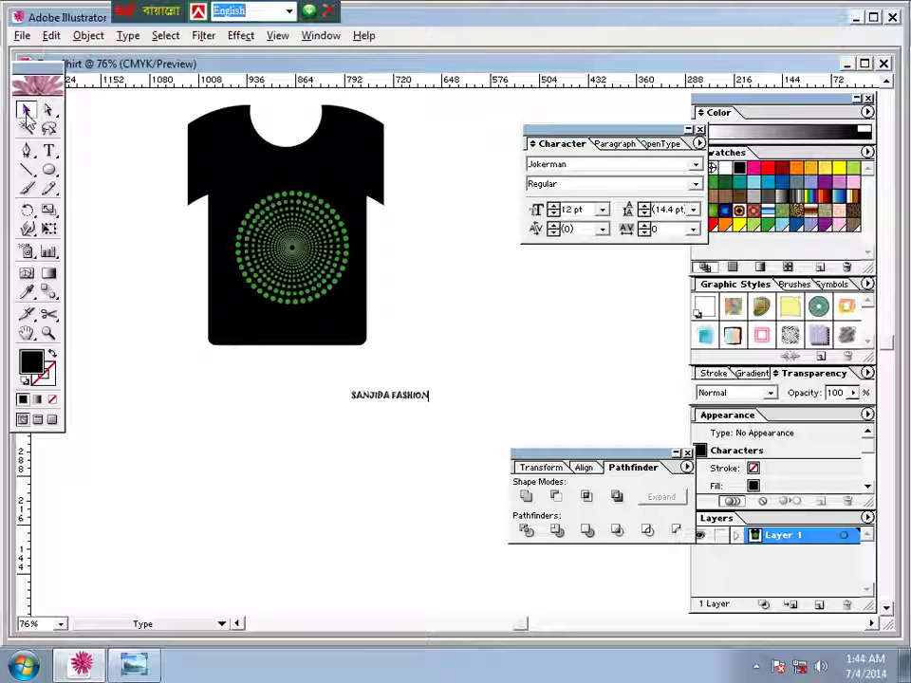
pyautogui.moveTo(430, 404); pyautogui.dragTo(579, 429)
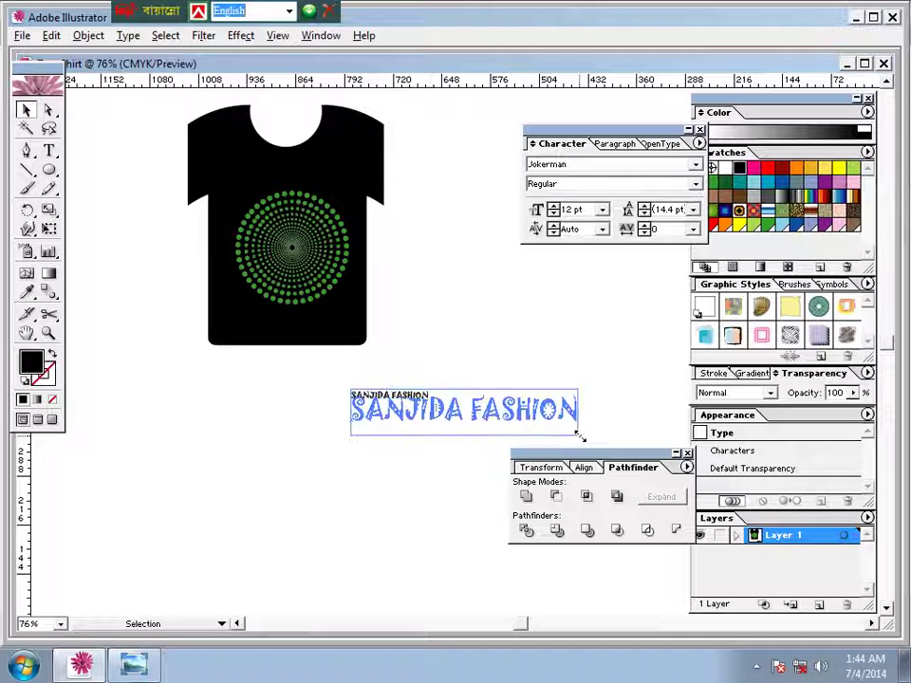
pyautogui.moveTo(525, 413)
pyautogui.mouseDown()
pyautogui.moveTo(399, 351)
pyautogui.moveTo(384, 333)
pyautogui.mouseUp()
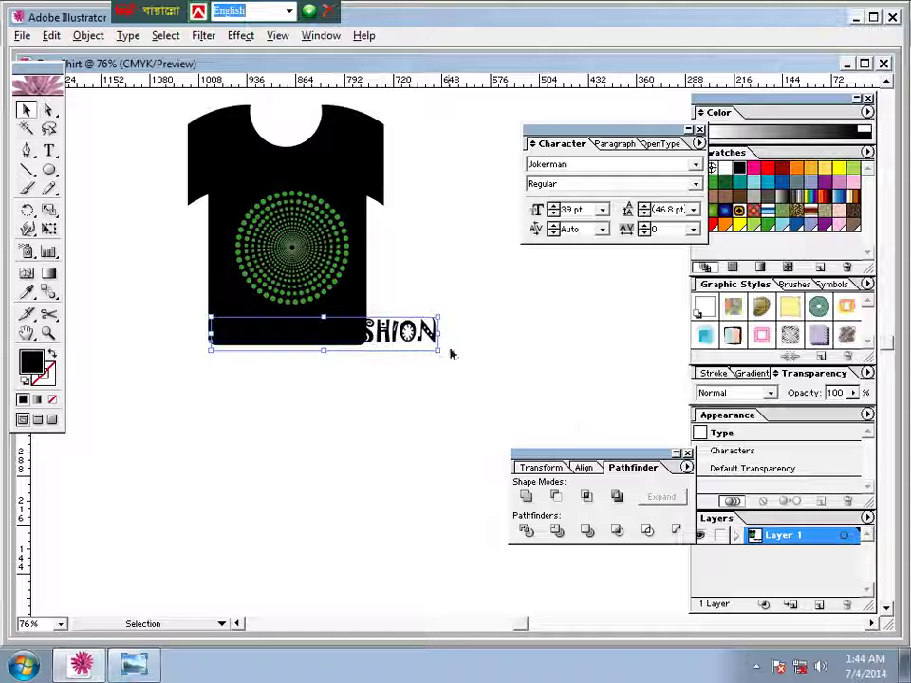
pyautogui.moveTo(438, 350); pyautogui.dragTo(366, 347)
pyautogui.moveTo(287, 315); pyautogui.dragTo(288, 335)
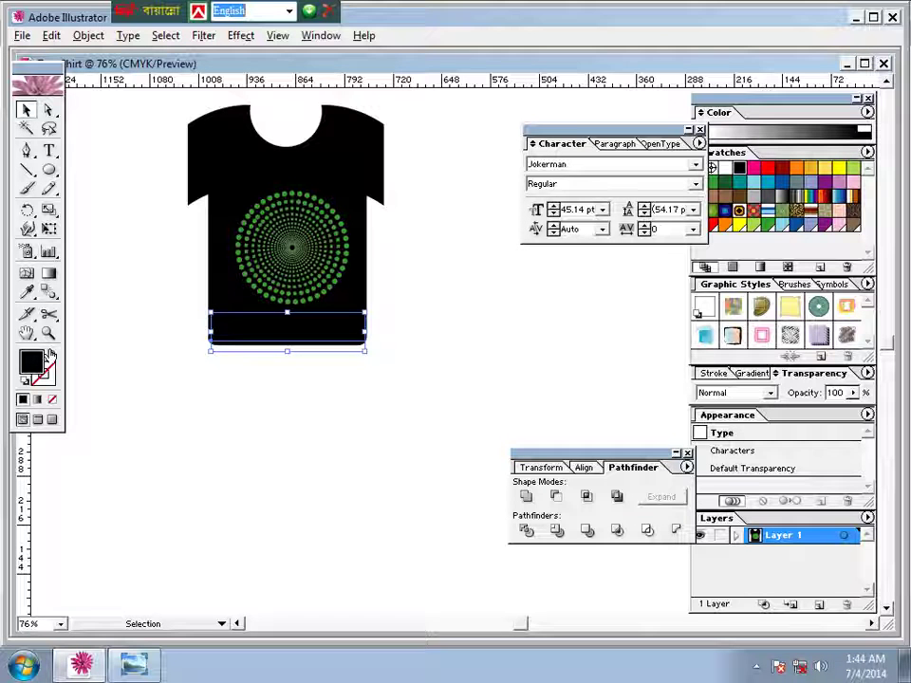
pyautogui.doubleClick(32, 361)
pyautogui.moveTo(250, 350); pyautogui.dragTo(235, 323)
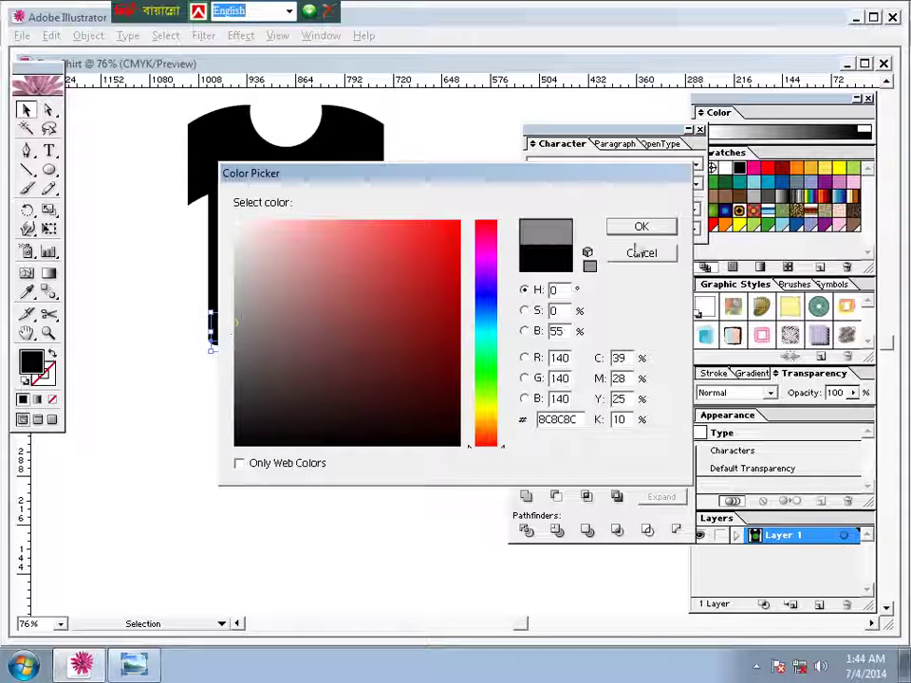
# Apply the grey 8C8C8C fill to the SANJIDA FASHION text
pyautogui.click(641, 227)
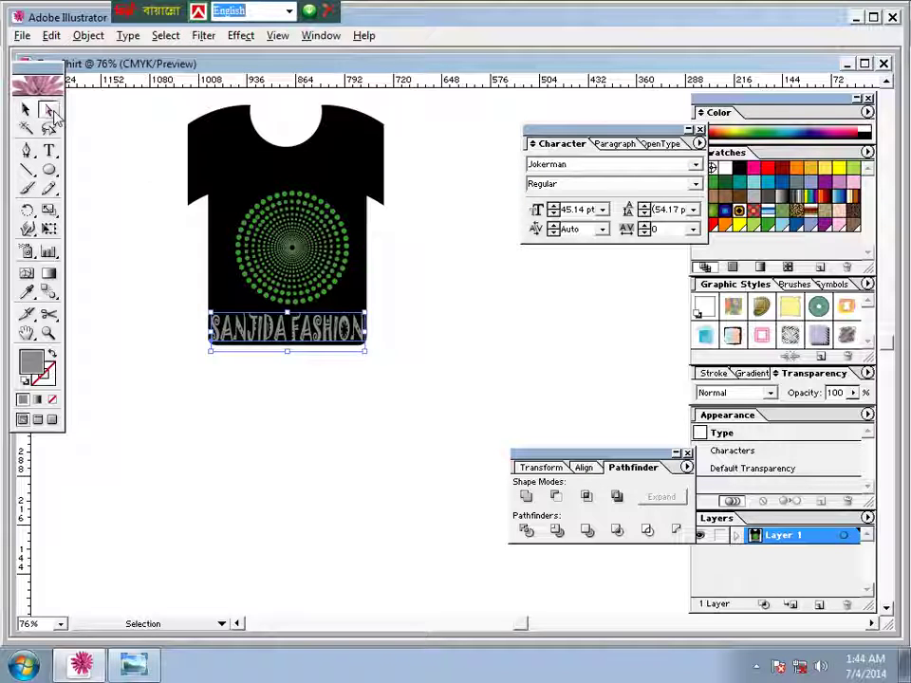
pyautogui.click(277, 411)
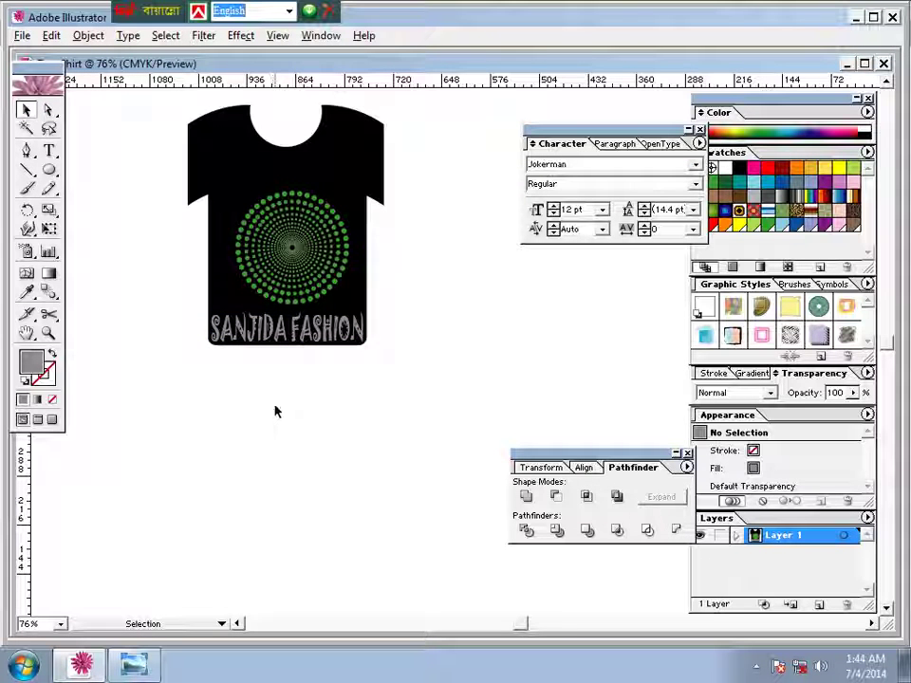
pyautogui.click(275, 332)
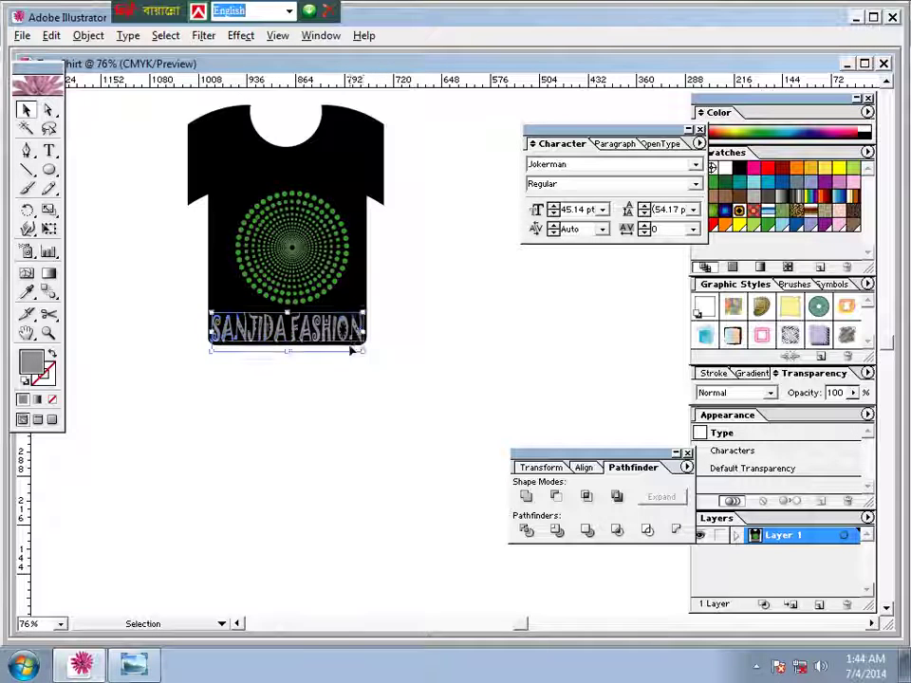
pyautogui.click(341, 370)
# Convert the text to outlines and ungroup it into separate letters
pyautogui.click(294, 330)
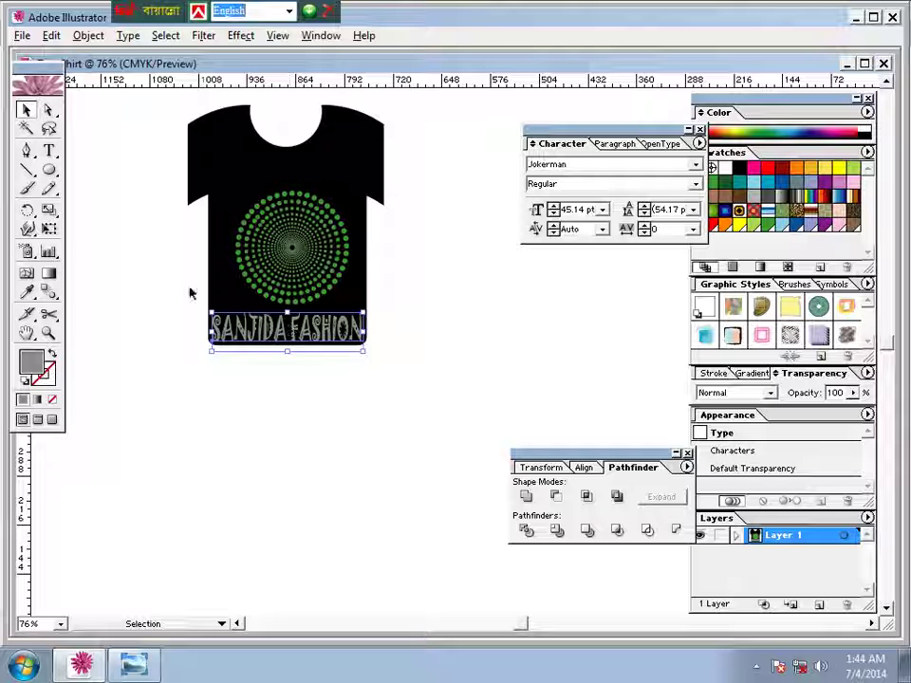
pyautogui.click(127, 35)
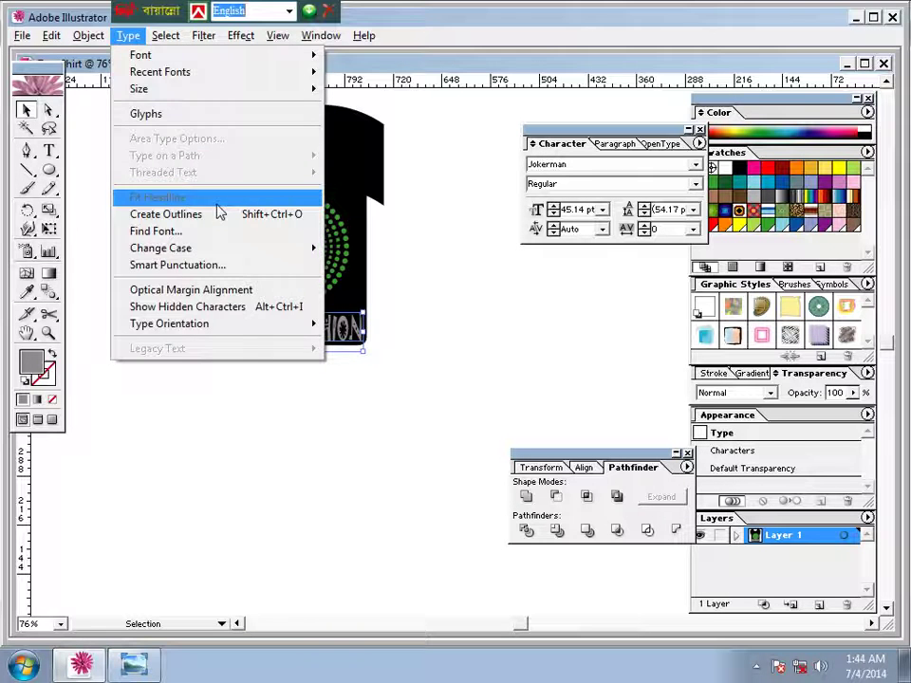
pyautogui.click(221, 215)
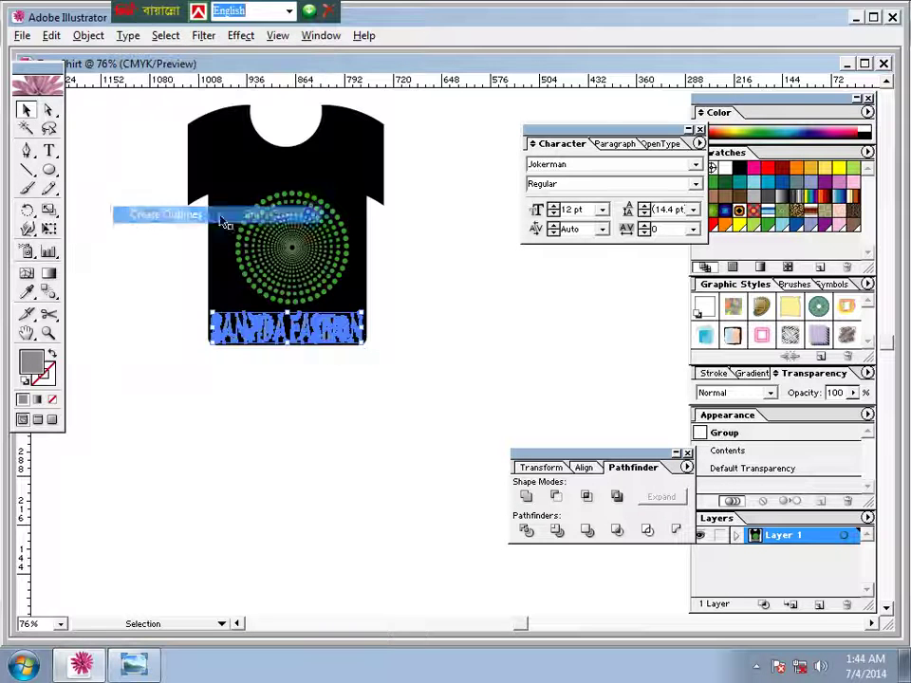
pyautogui.rightClick(288, 339)
pyautogui.click(316, 385)
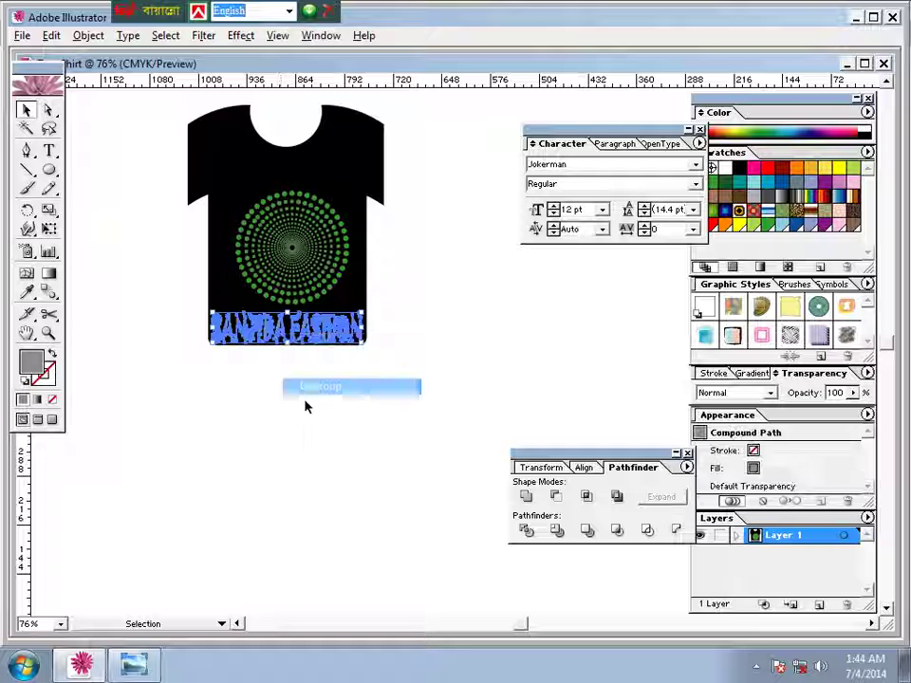
pyautogui.click(227, 353)
pyautogui.click(219, 330)
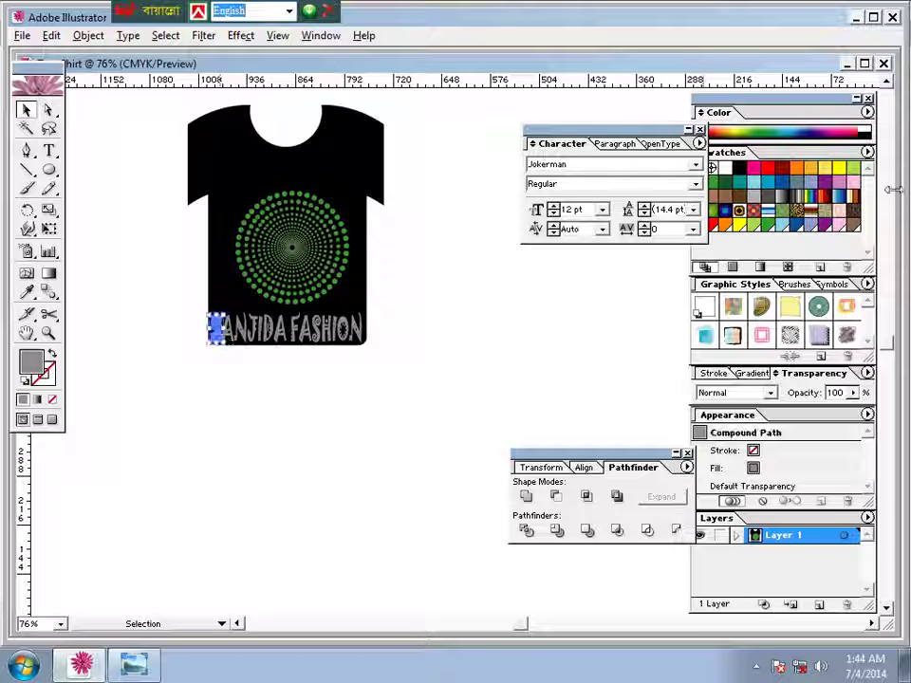
# Colour the letters S orange, A green, N green and J light blue
pyautogui.click(727, 230)
pyautogui.click(515, 359)
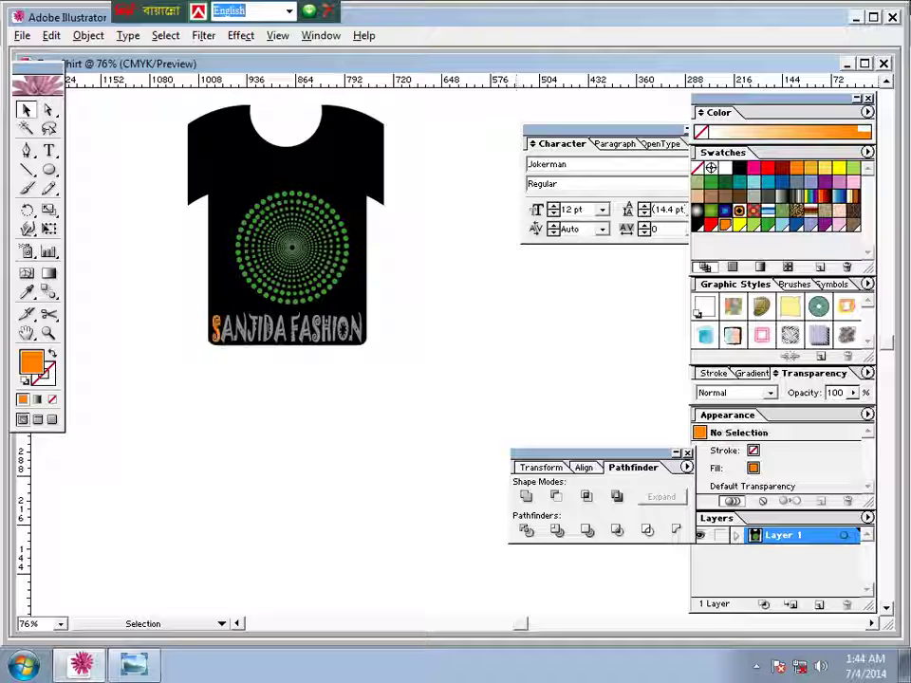
pyautogui.click(226, 330)
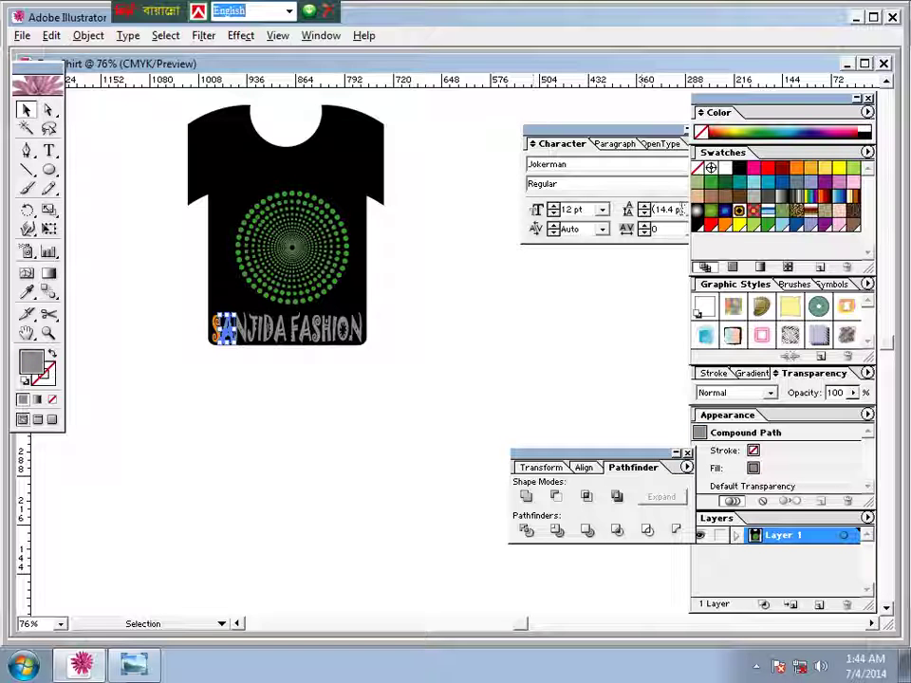
pyautogui.click(710, 181)
pyautogui.click(240, 355)
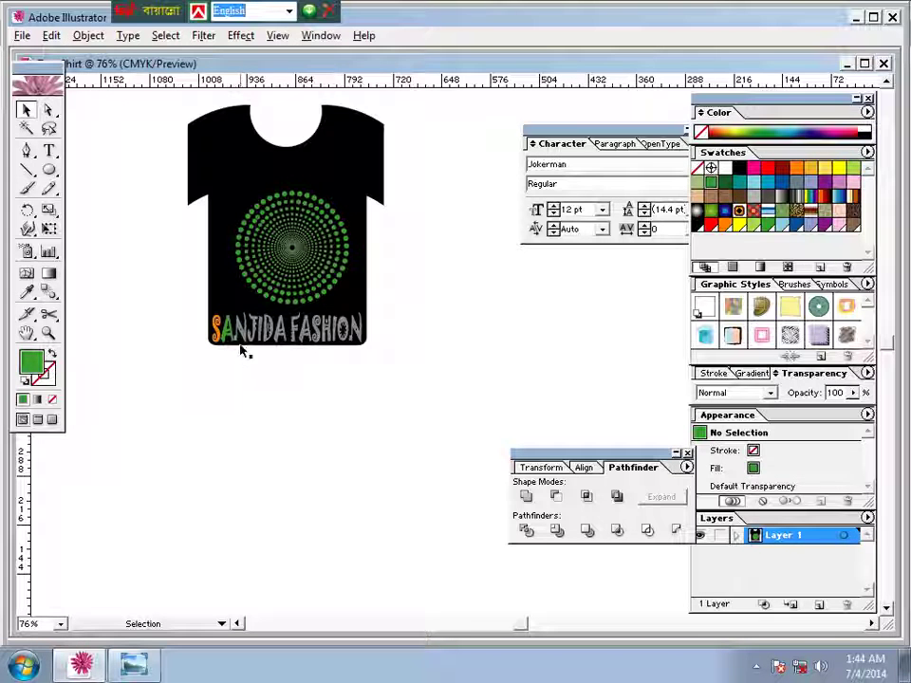
pyautogui.click(243, 334)
pyautogui.click(711, 181)
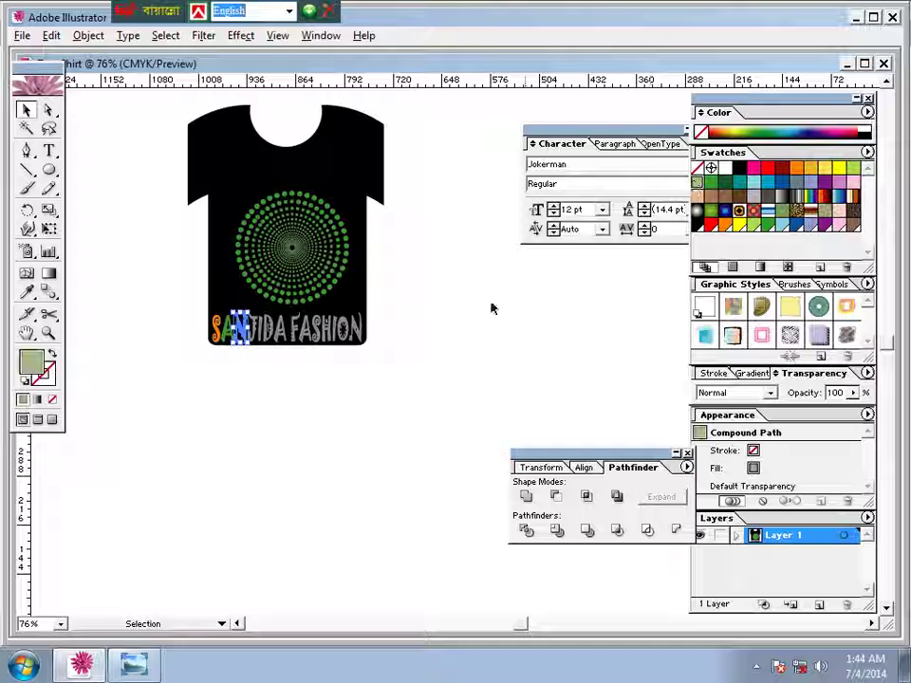
pyautogui.click(124, 427)
pyautogui.click(252, 332)
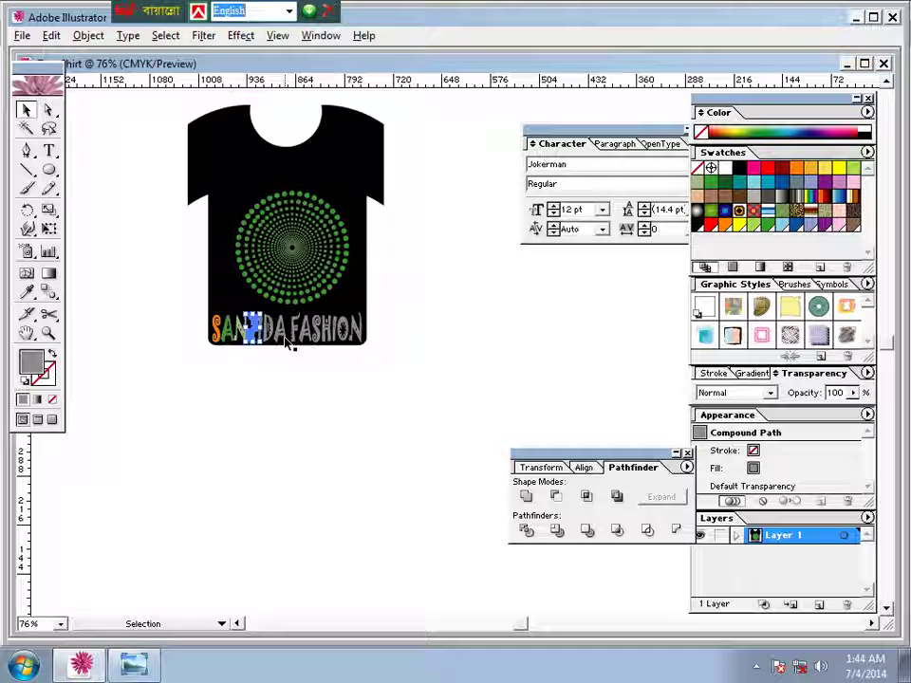
pyautogui.click(753, 182)
pyautogui.click(331, 427)
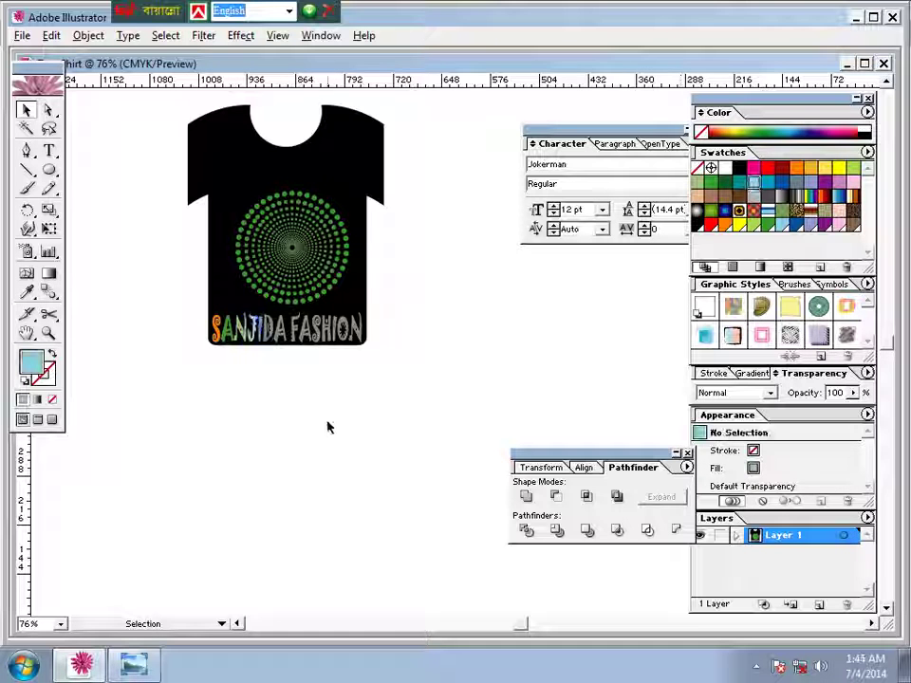
# Give the I a lavender fill, the D brown and the following A grey
pyautogui.click(259, 338)
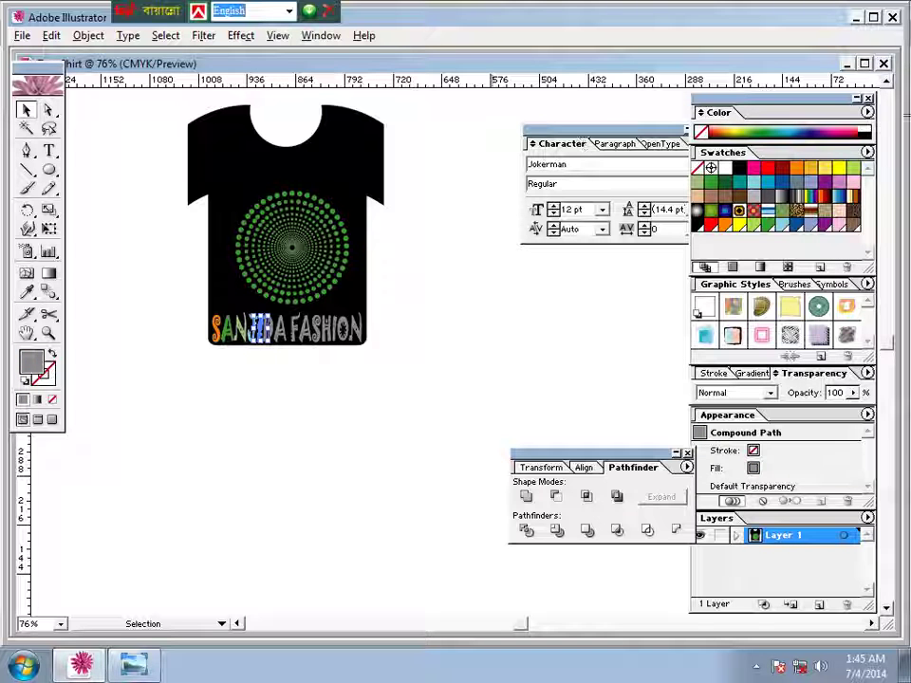
pyautogui.click(810, 182)
pyautogui.click(281, 350)
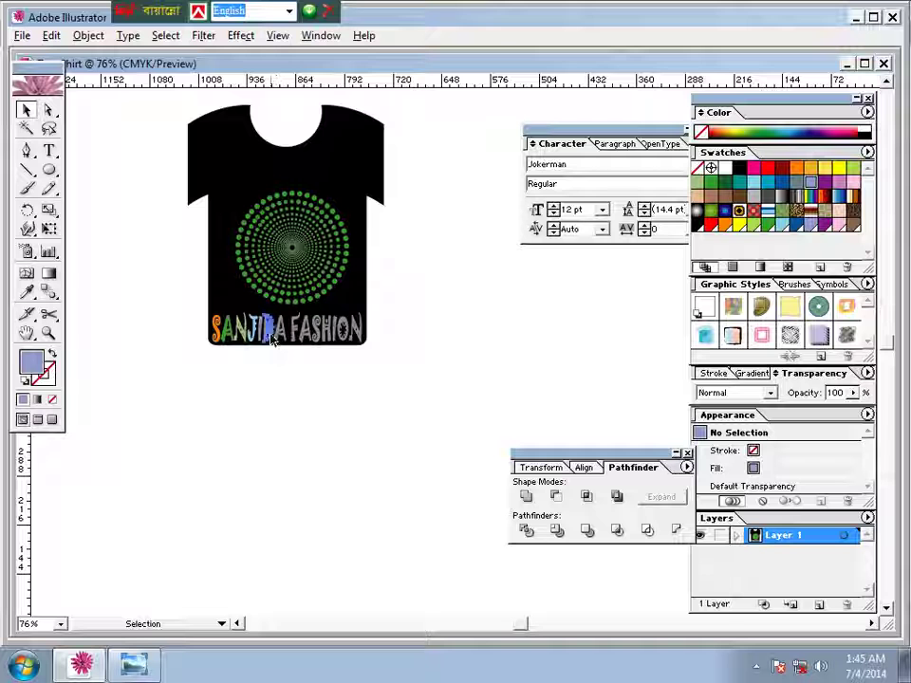
pyautogui.click(271, 339)
pyautogui.click(714, 200)
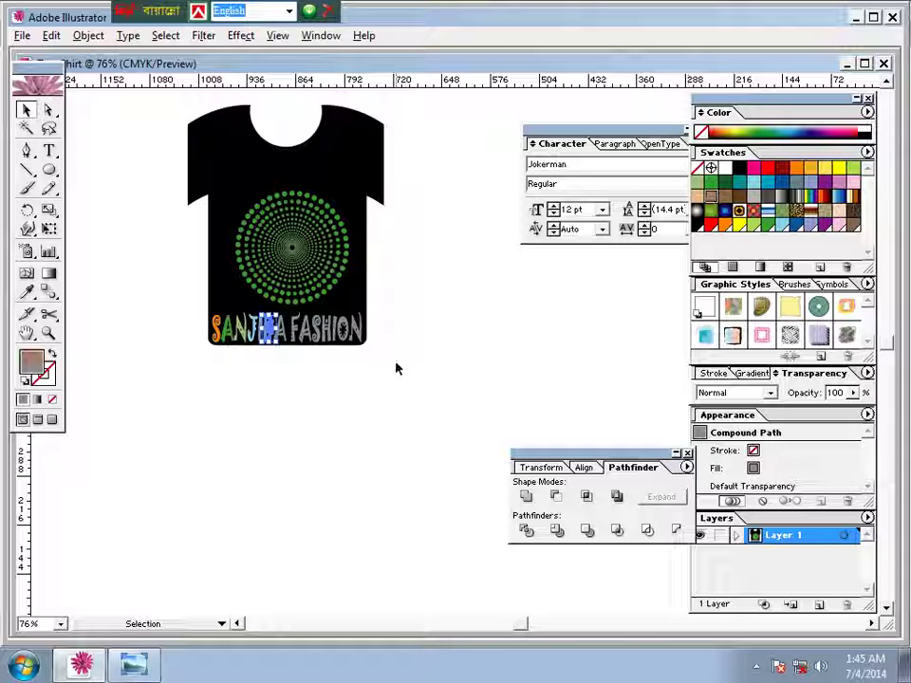
pyautogui.click(415, 352)
pyautogui.click(283, 334)
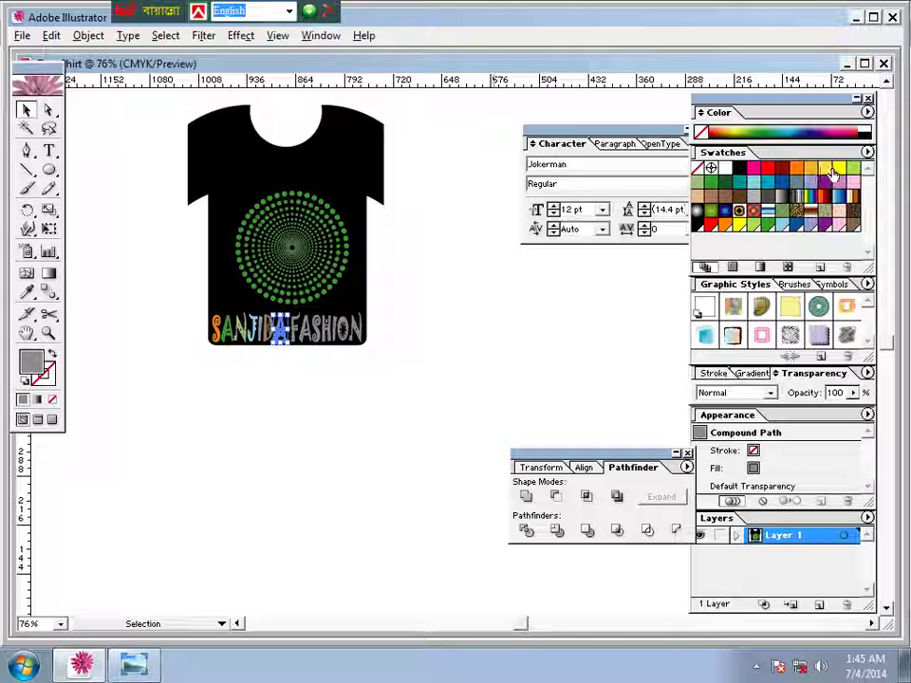
pyautogui.click(797, 182)
pyautogui.click(410, 390)
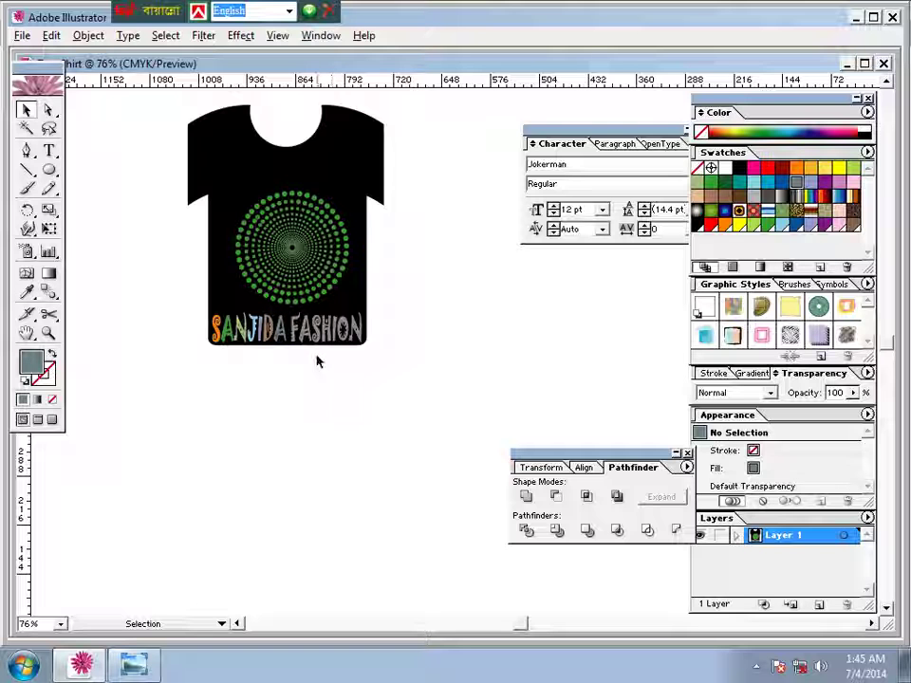
# Fill the F of FASHION with light teal, then change it to orange
pyautogui.click(296, 332)
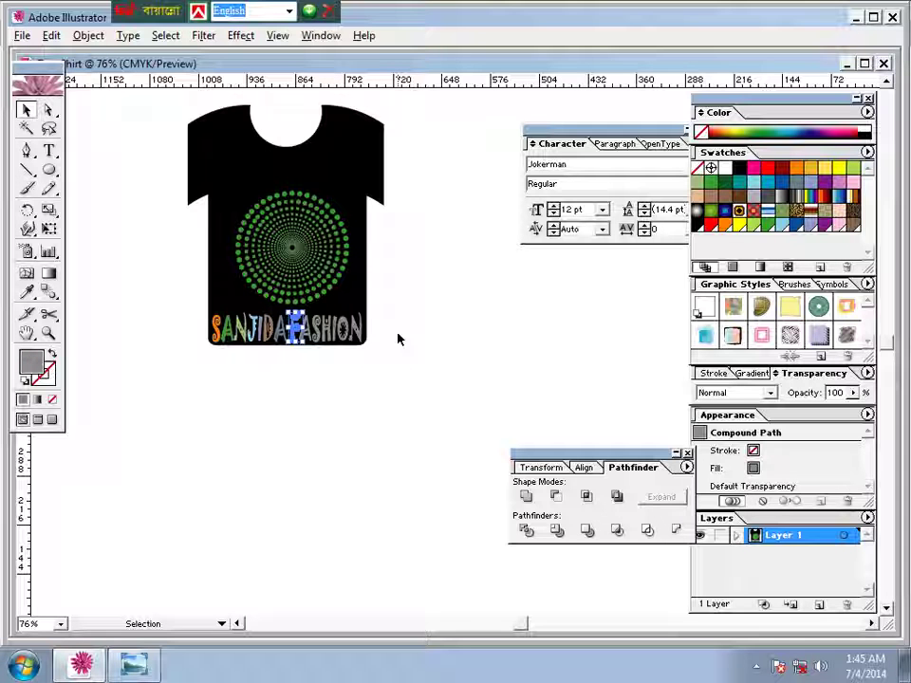
pyautogui.click(752, 185)
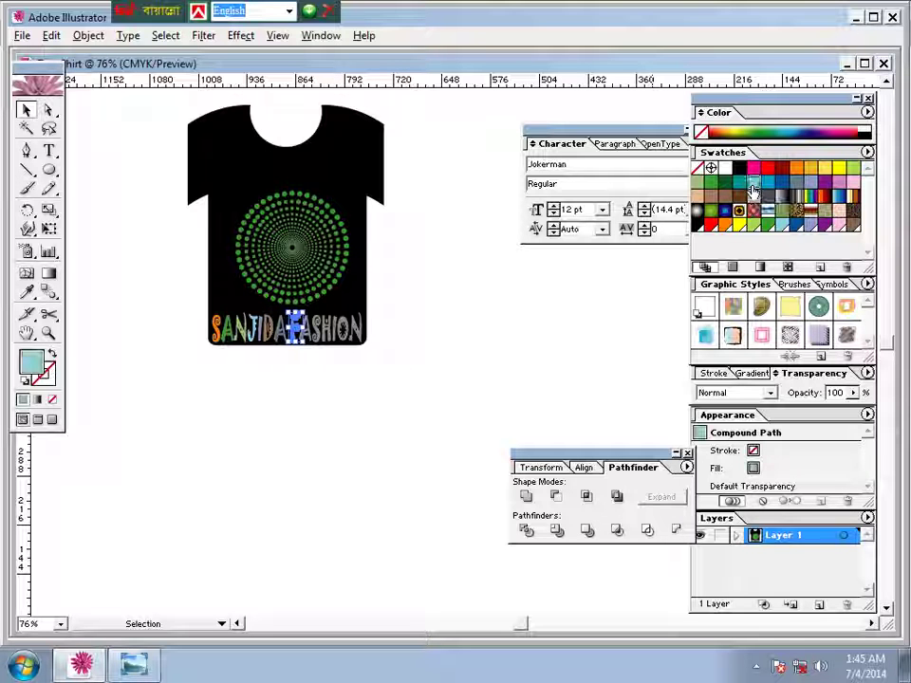
pyautogui.click(380, 382)
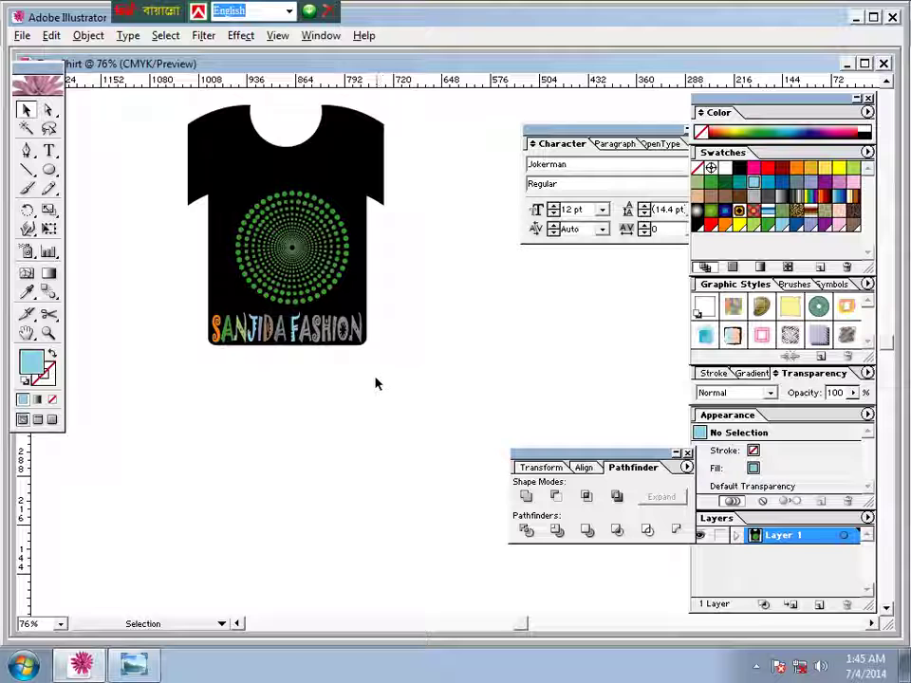
pyautogui.click(296, 331)
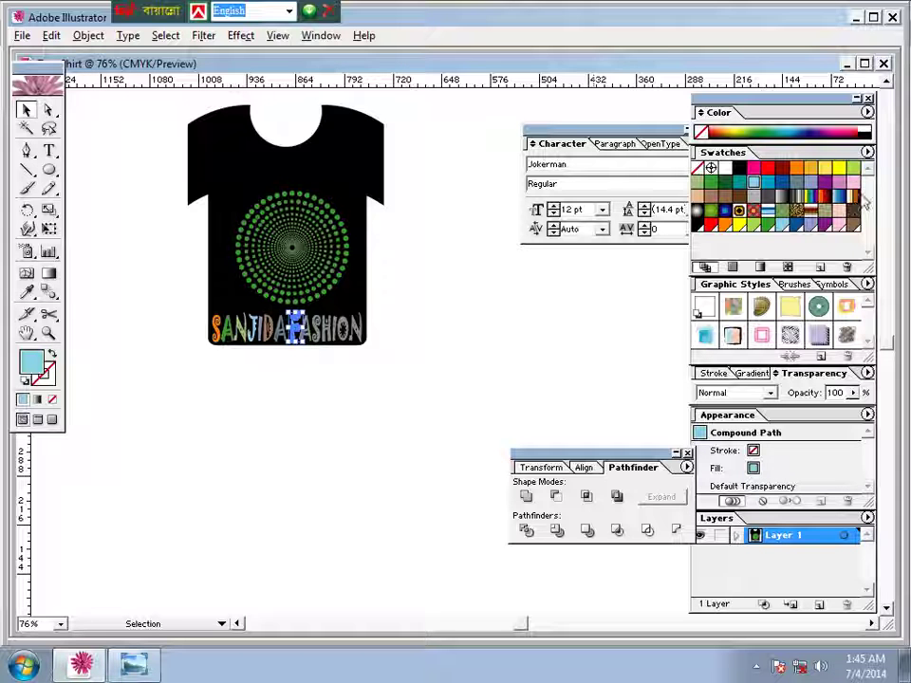
pyautogui.click(811, 171)
# Colour FASHION's A grey, S blue and H grey-green
pyautogui.click(356, 387)
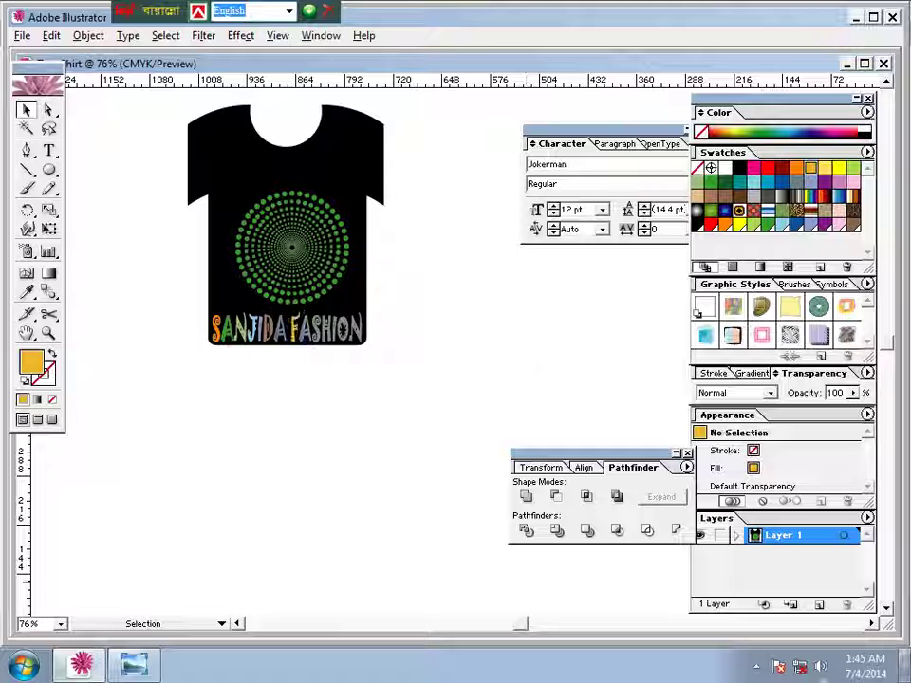
pyautogui.click(311, 337)
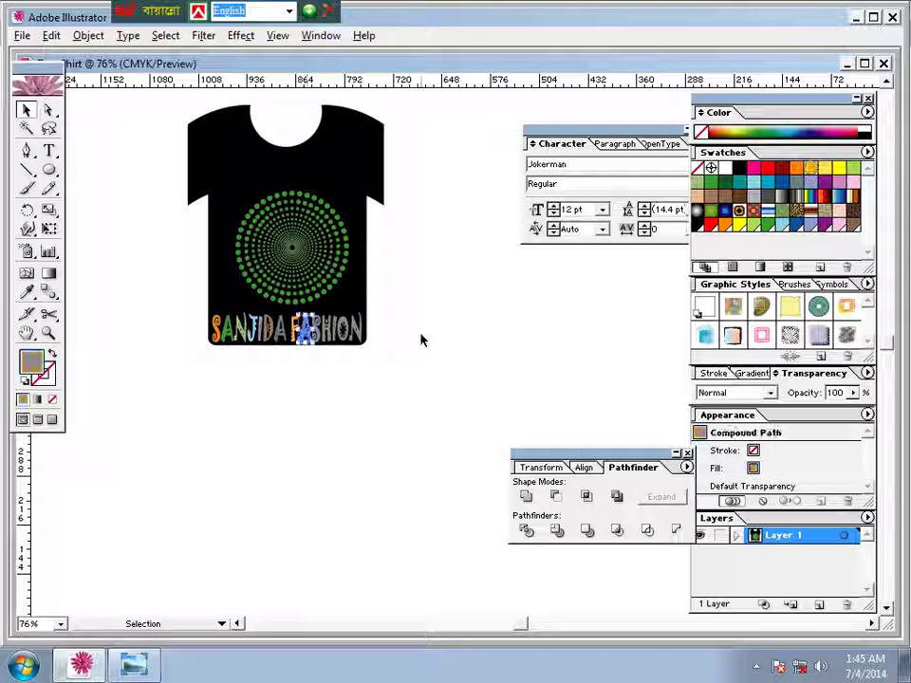
pyautogui.click(753, 229)
pyautogui.click(417, 352)
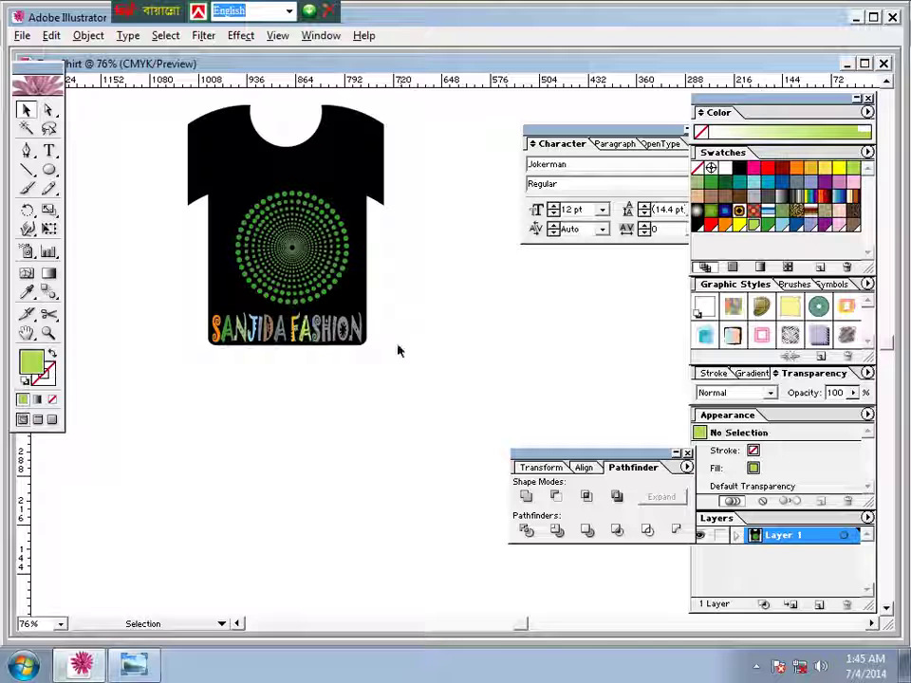
pyautogui.click(321, 334)
pyautogui.click(752, 228)
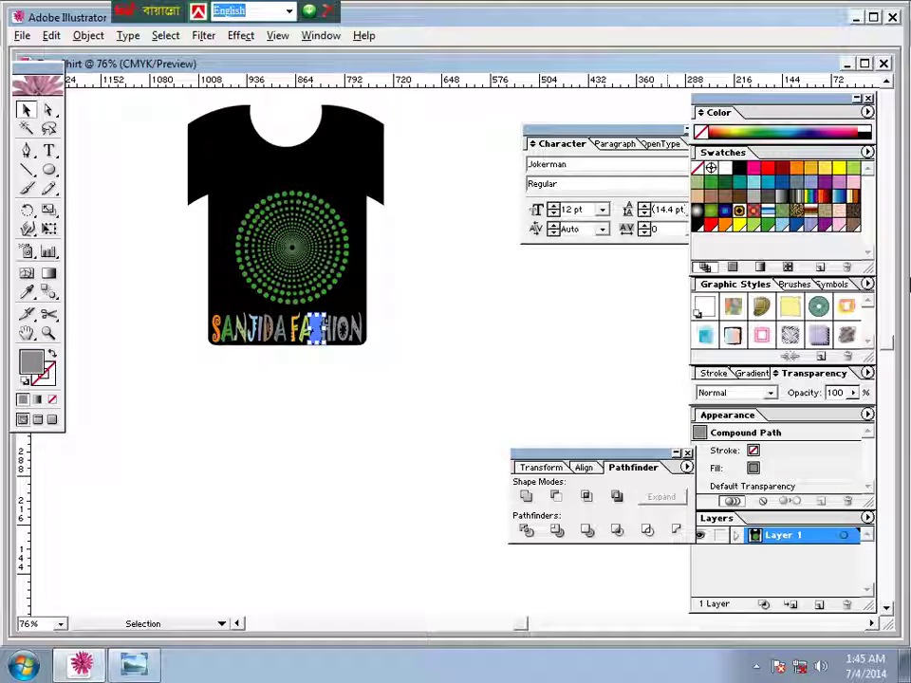
pyautogui.click(799, 226)
pyautogui.click(456, 357)
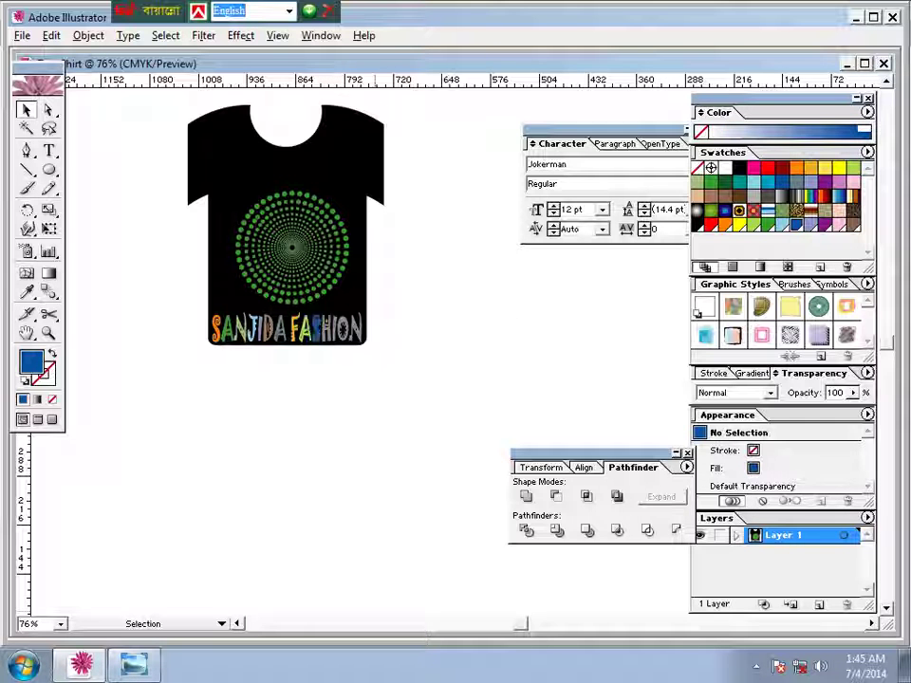
pyautogui.click(330, 332)
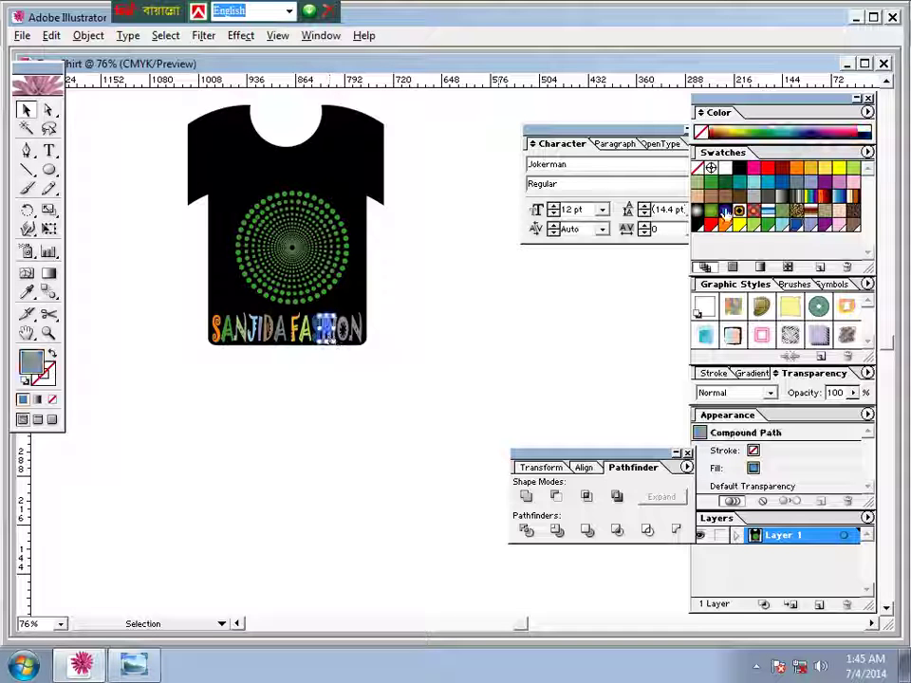
pyautogui.click(795, 186)
pyautogui.click(356, 356)
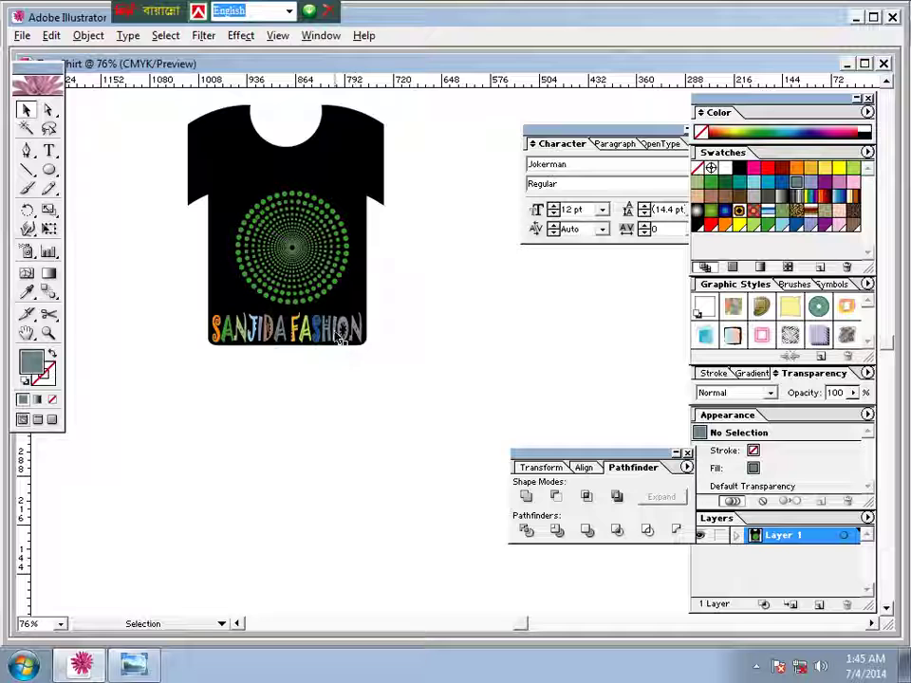
# Fill the next letter pink, the O yellow and the final N red
pyautogui.click(338, 332)
pyautogui.click(839, 183)
pyautogui.click(420, 349)
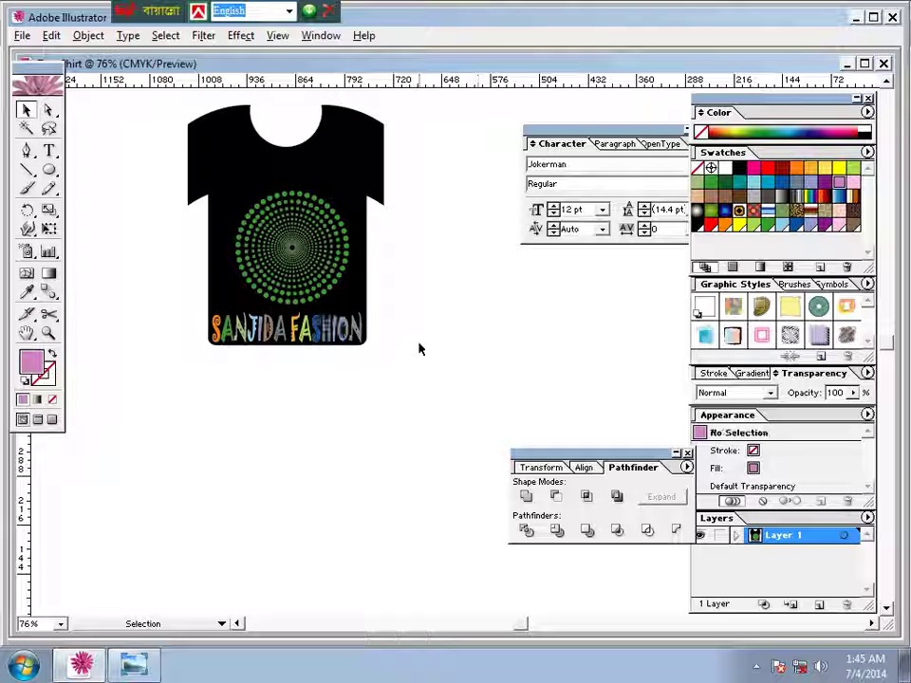
pyautogui.click(348, 329)
pyautogui.click(841, 169)
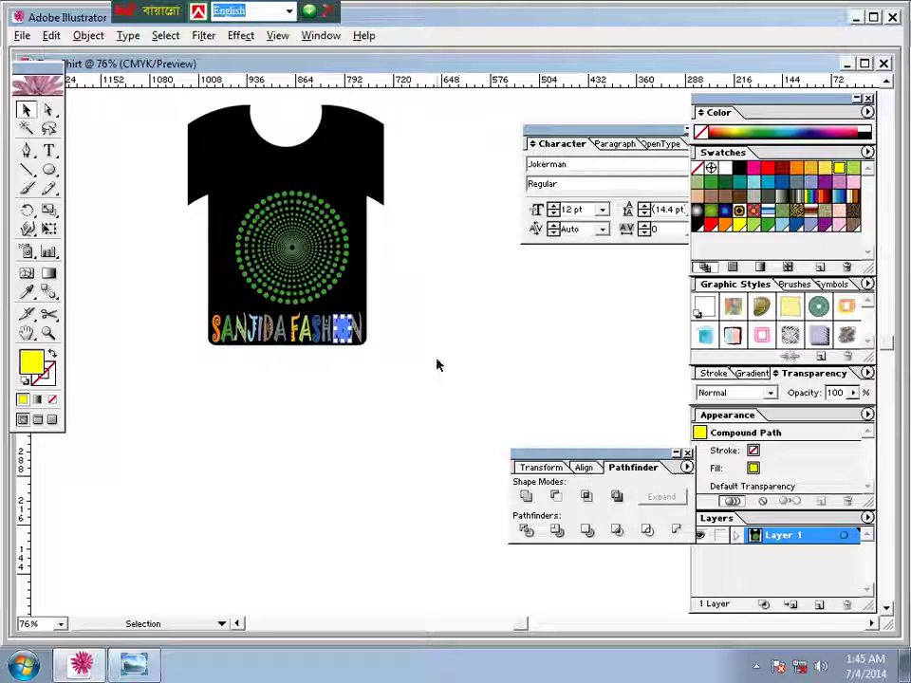
pyautogui.click(434, 364)
pyautogui.click(358, 332)
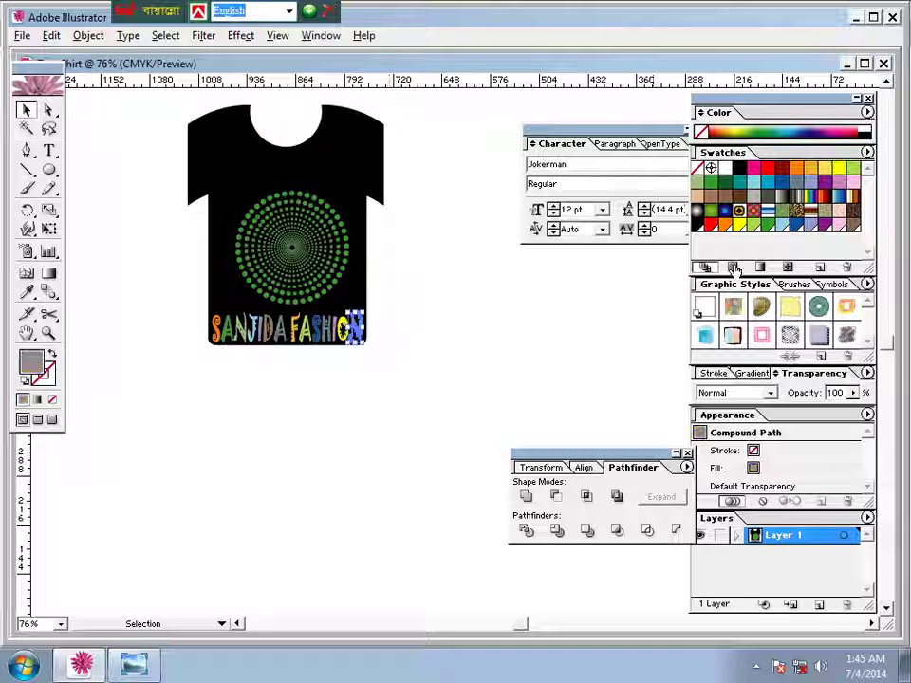
pyautogui.click(769, 169)
pyautogui.click(560, 313)
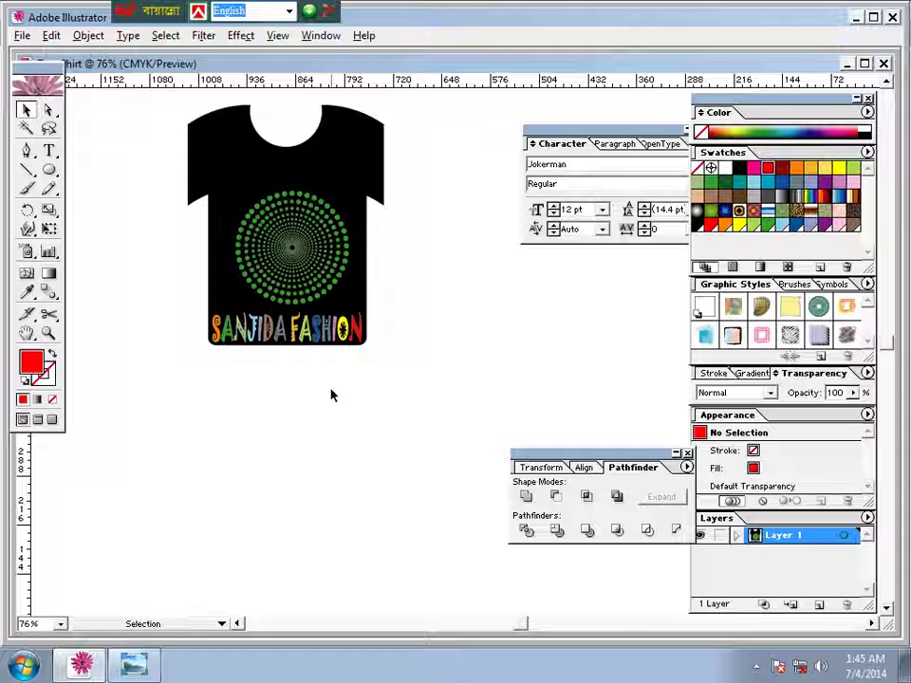
pyautogui.click(26, 114)
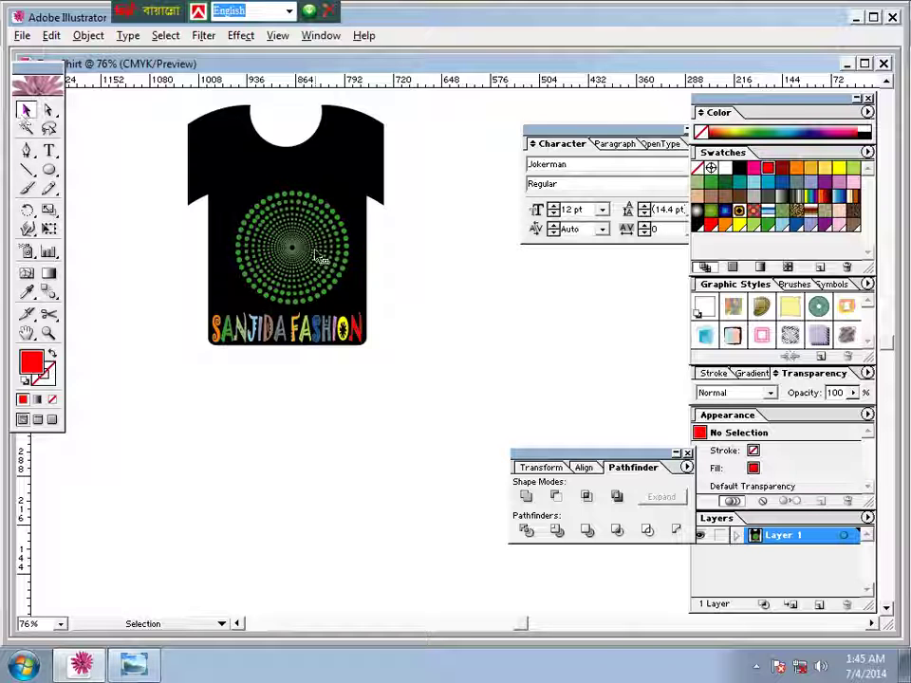
# Lock the black T-shirt shape with Object > Lock > Selection
pyautogui.click(224, 292)
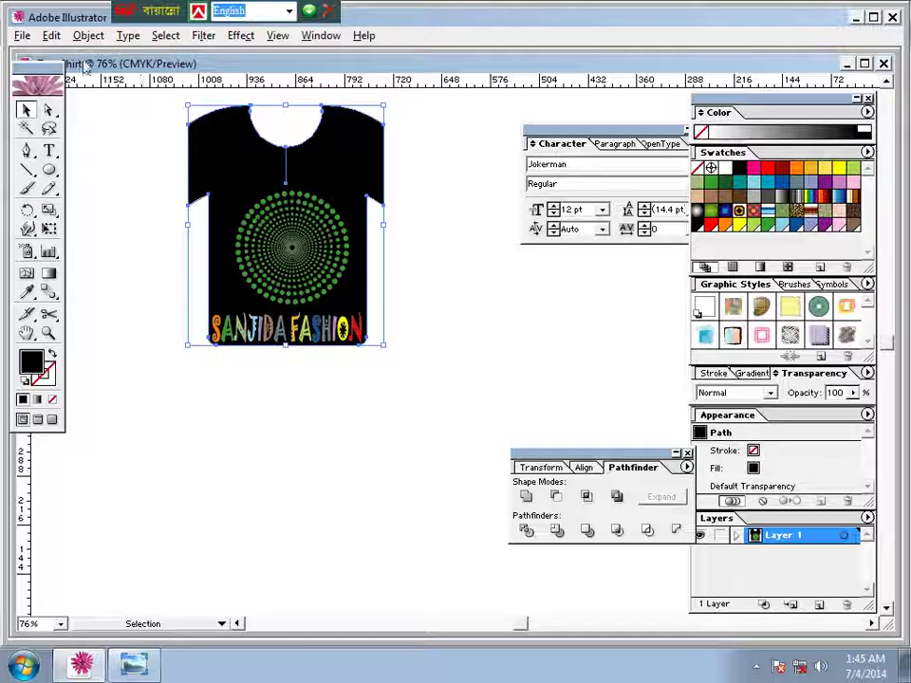
pyautogui.click(87, 35)
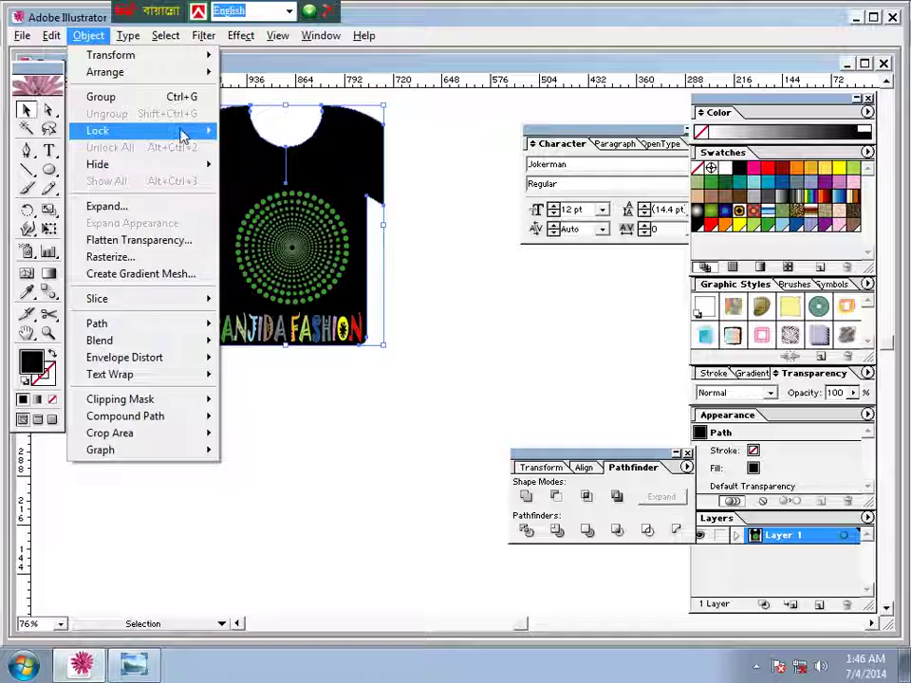
pyautogui.click(246, 133)
# Marquee-select the SANJIDA FASHION lettering, then pan to centre the T-shirt
pyautogui.moveTo(386, 373); pyautogui.dragTo(196, 329)
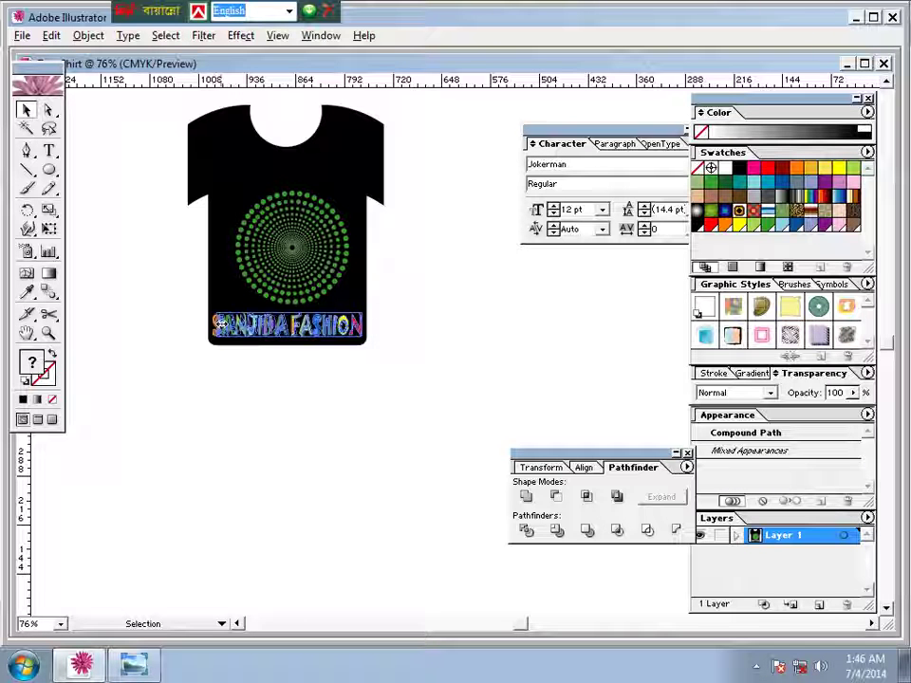
pyautogui.click(292, 378)
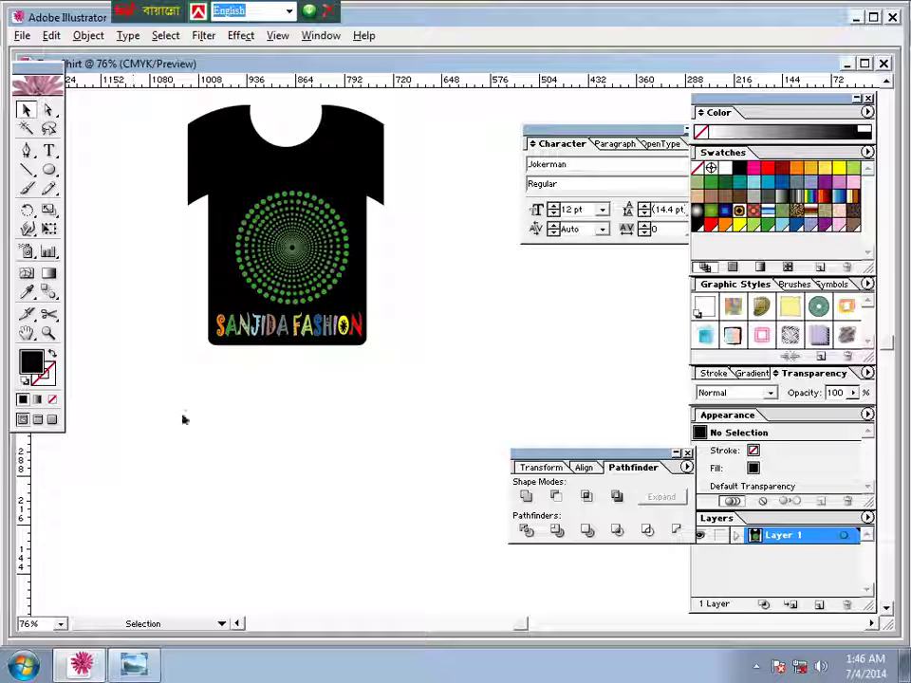
pyautogui.moveTo(304, 294); pyautogui.dragTo(315, 427)
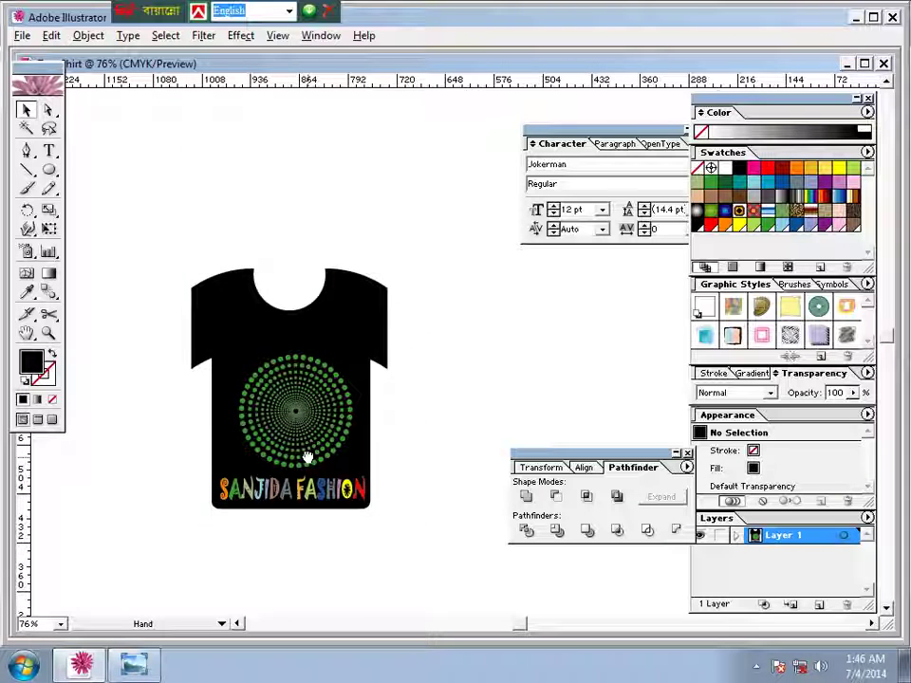